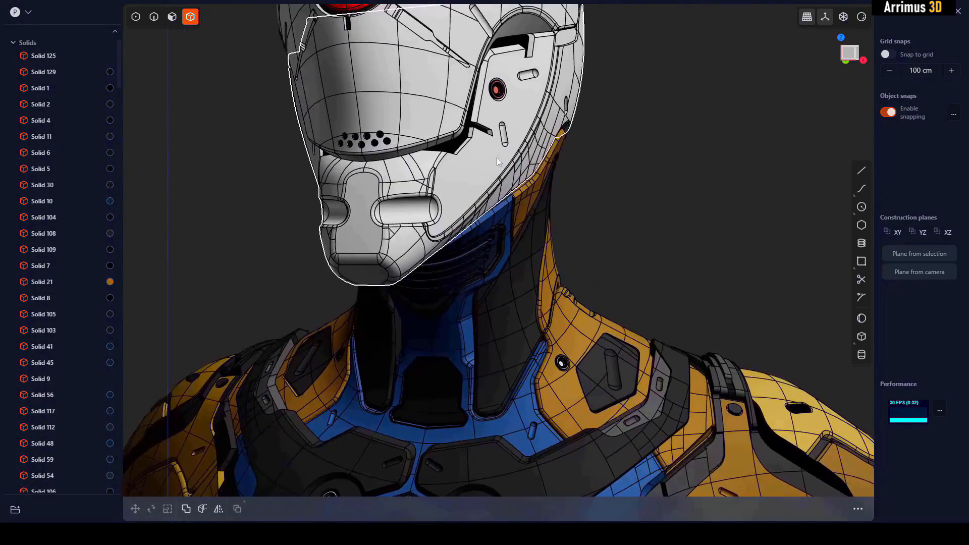
middle_click_drag(497, 161, 485, 259, "shift")
scroll(473, 182, "up", 3)
key("alt+shift+z")
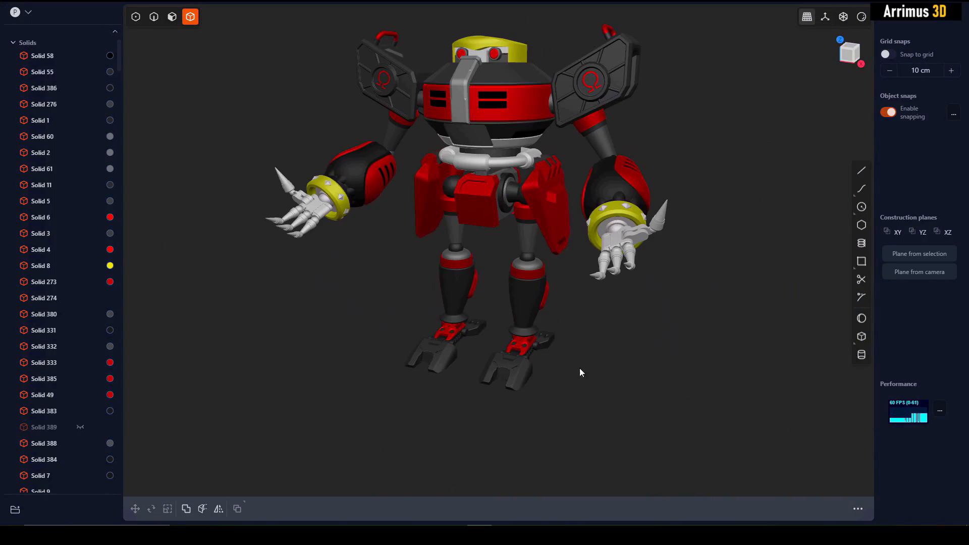
middle_click_drag(579, 373, 558, 365)
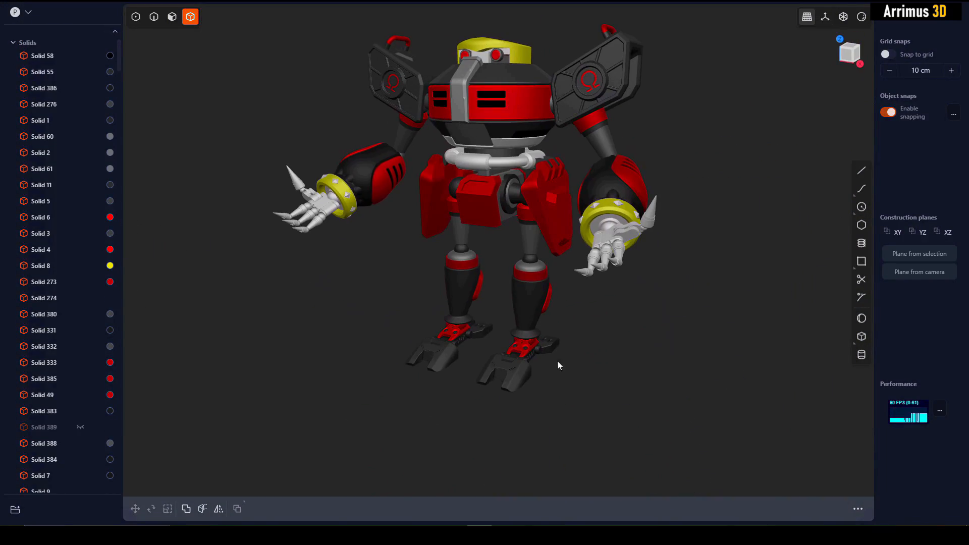
scroll(534, 352, "up", 10)
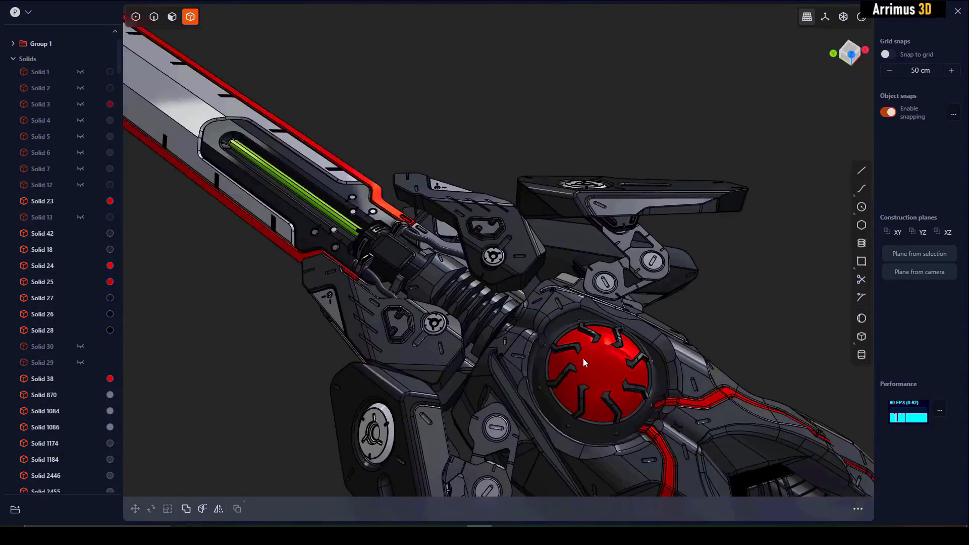
middle_click_drag(583, 358, 471, 284)
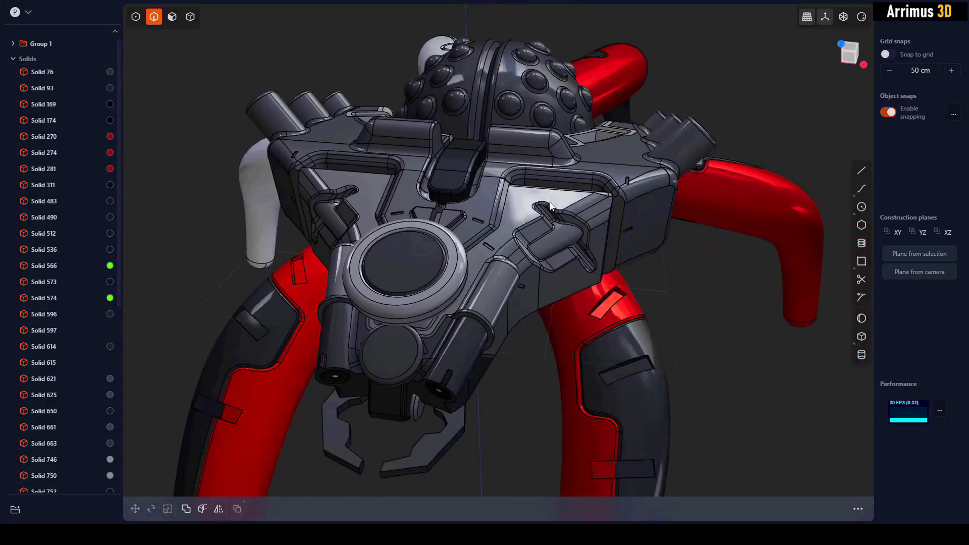
middle_click_drag(550, 205, 555, 188)
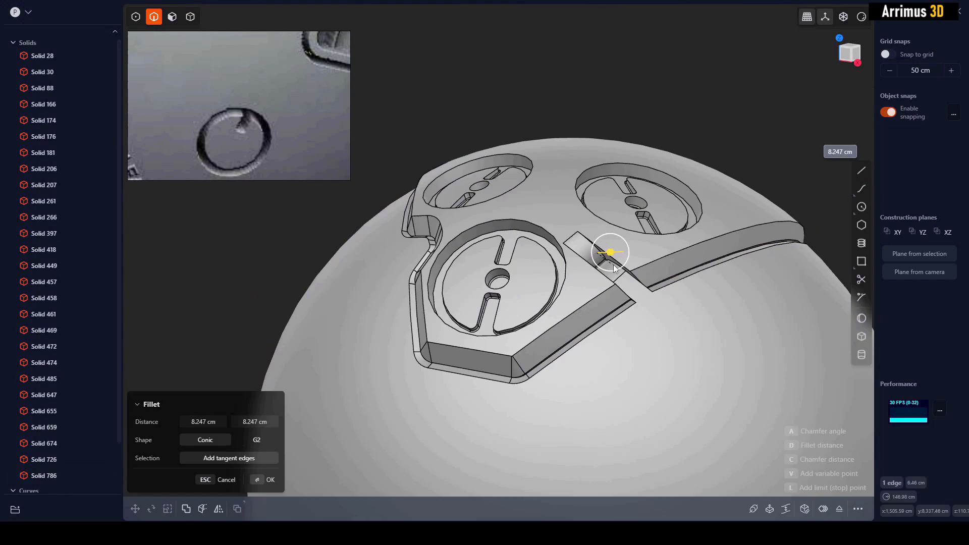
left_click(616, 292)
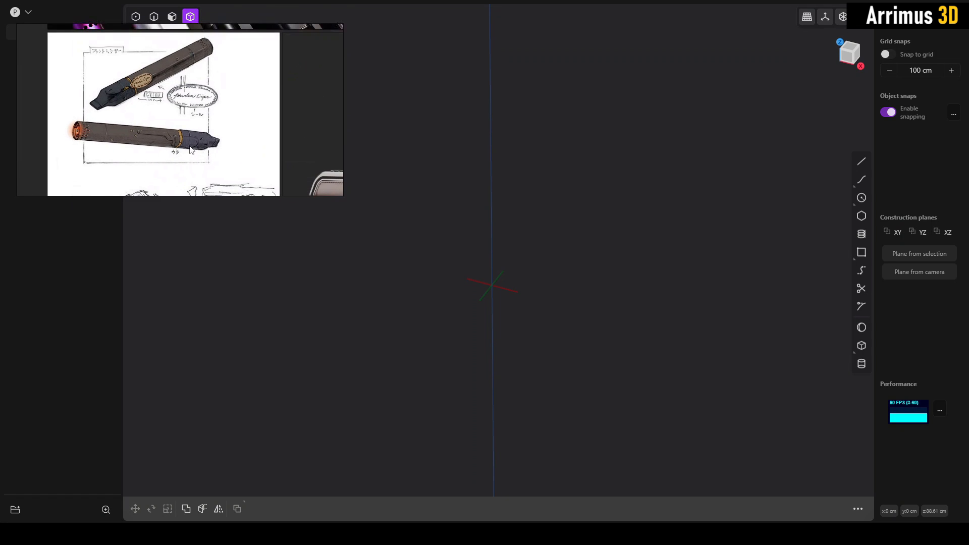
- In the front view, sketch a circle about 524 cm in diameter on the XZ plane, centred on the vertical axis above the origin
middle_click_drag(536, 280, 520, 275)
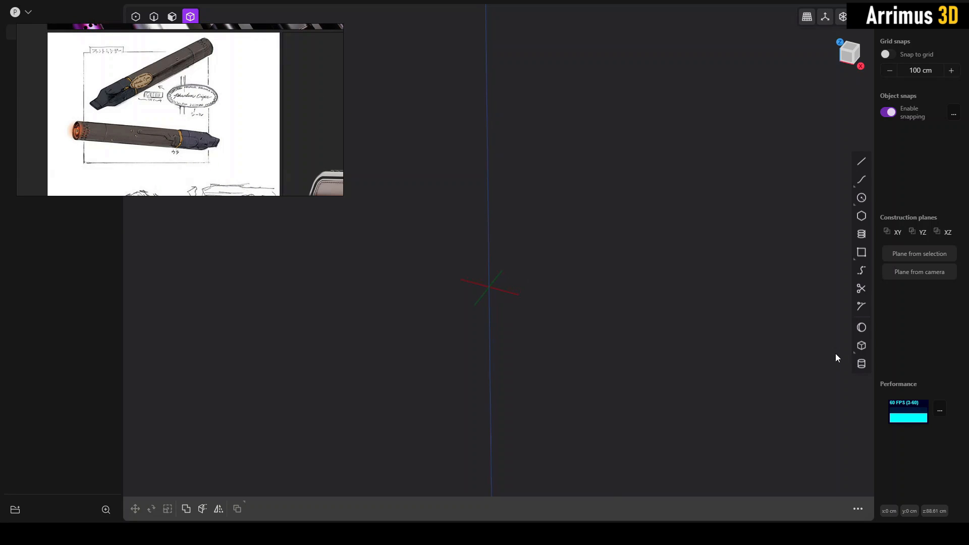
middle_click_drag(685, 269, 797, 115)
left_click(849, 60)
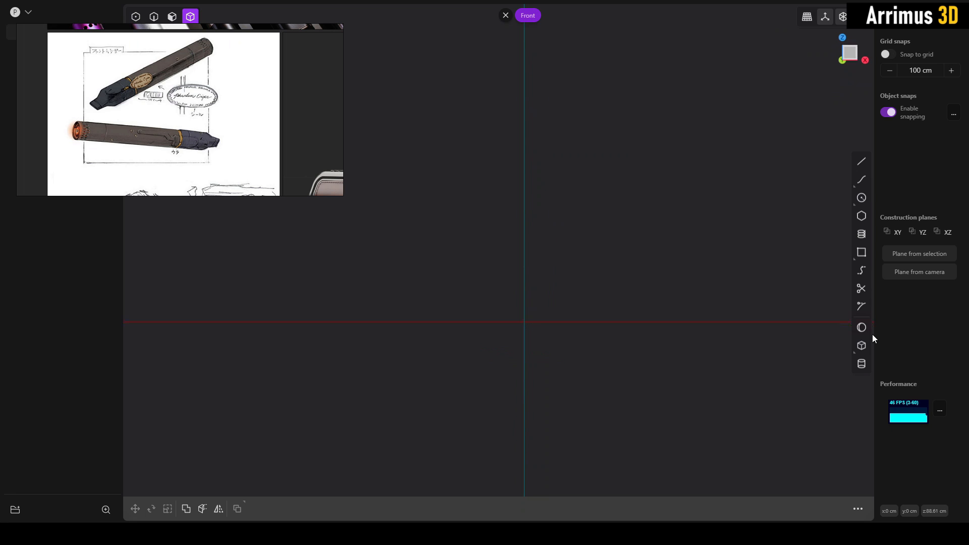
left_click(864, 199)
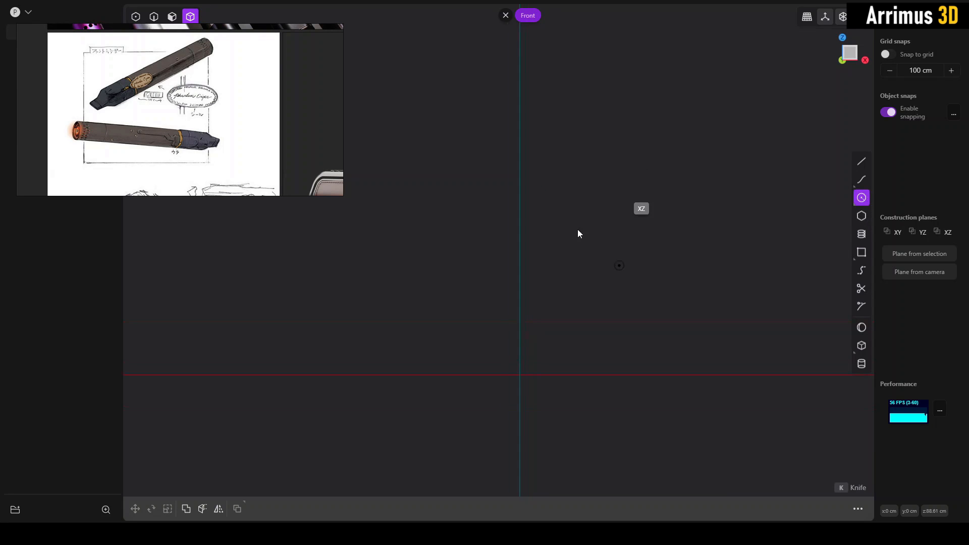
left_click(507, 171)
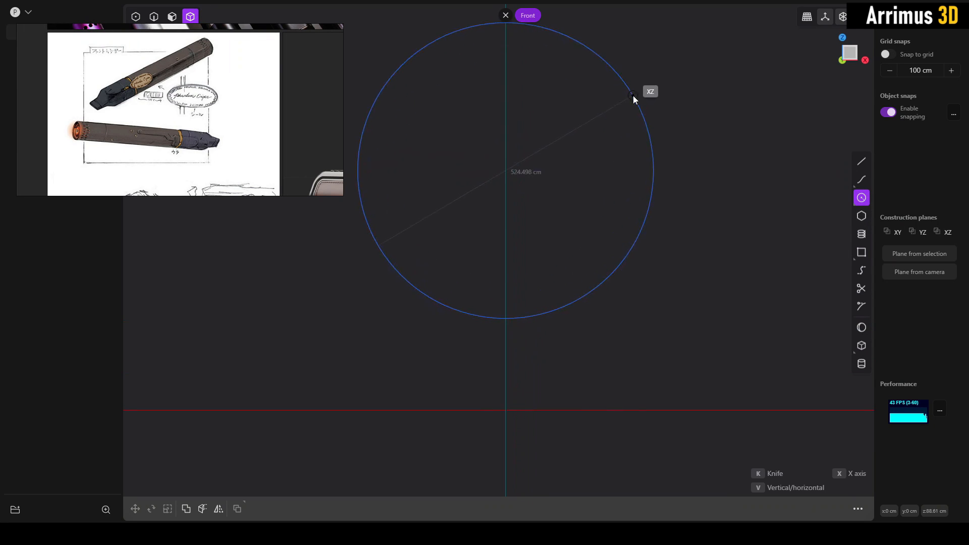
left_click(633, 96)
- Extrude the circle's region about 820 cm toward the front to form a solid cylinder
middle_click_drag(717, 143, 643, 238)
scroll(666, 179, "down", 4)
left_click(676, 181)
key("3")
left_click(596, 204)
key("e")
middle_click_drag(576, 231, 429, 291)
key("d")
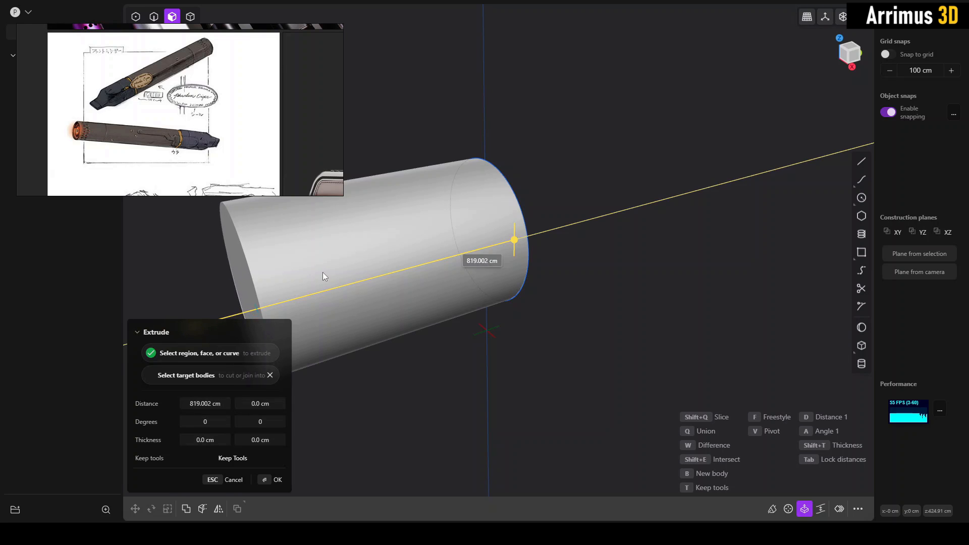
left_click(323, 276)
- Lengthen the cylinder by offsetting its rear end face outward to about Y 1524 cm
key("2")
middle_click_drag(585, 267, 477, 247, "shift")
left_click(550, 247)
left_click(613, 259)
key("3")
left_click_drag(476, 246, 764, 258)
right_click(746, 256)
scroll(752, 260, "down", 3)
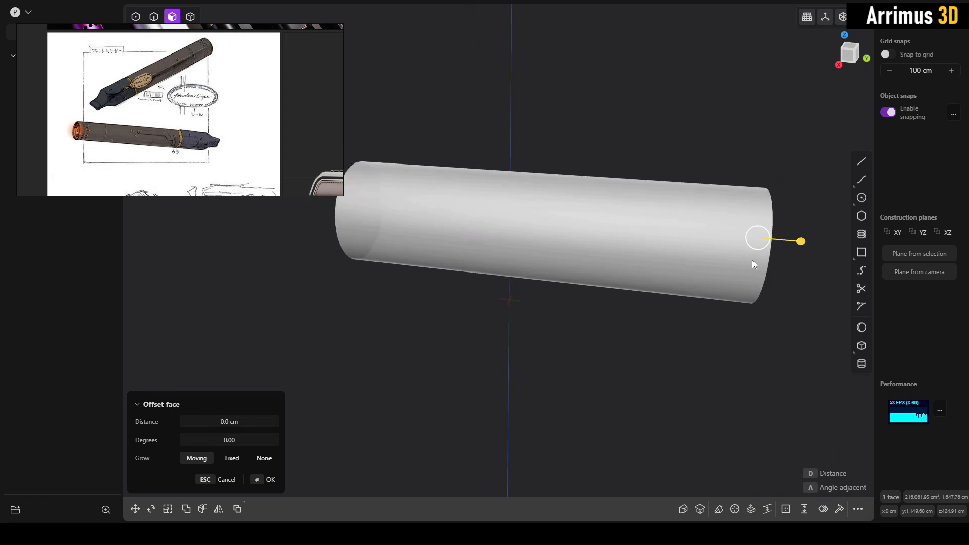
middle_click_drag(752, 259, 698, 271, "shift")
left_click(698, 271)
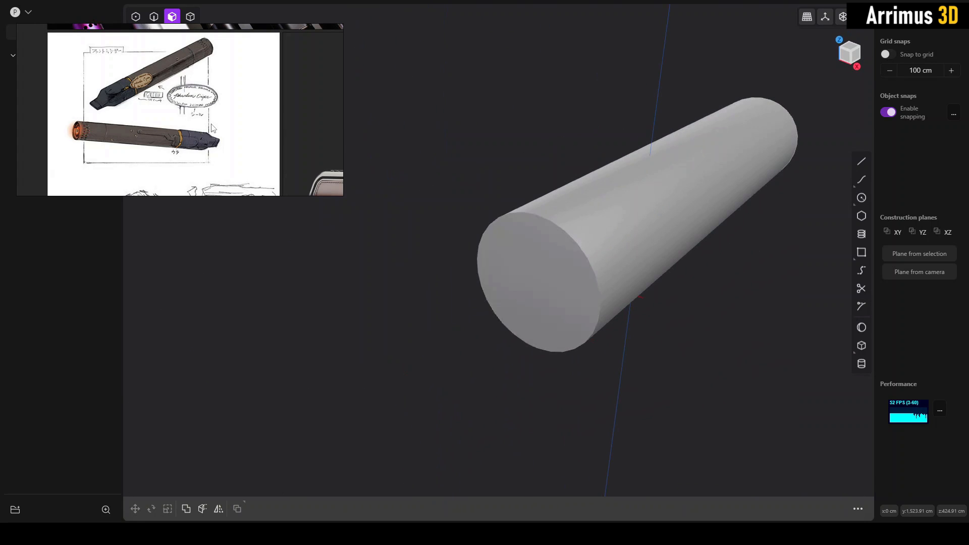
- Examine the cigar body's grooves, pins and end details in the reference drawing
scroll(167, 132, "up", 4)
middle_click_drag(145, 117, 186, 100)
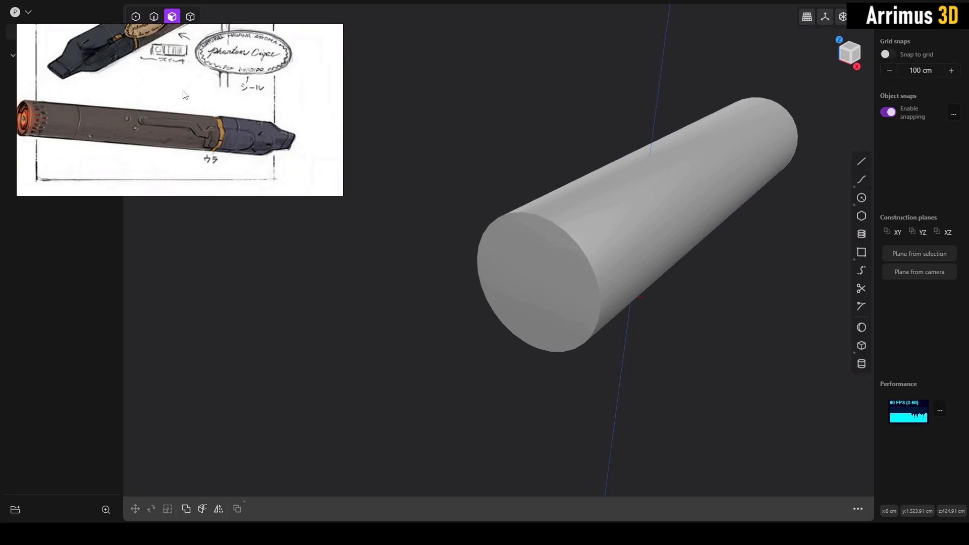
scroll(135, 121, "up", 3)
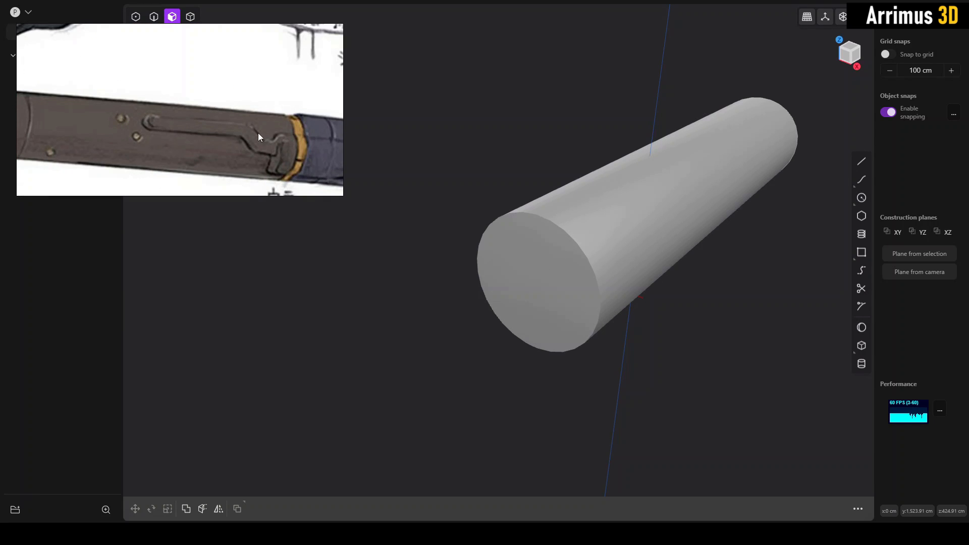
middle_click_drag(266, 114, 206, 133)
scroll(180, 101, "down", 5)
scroll(144, 140, "up", 5)
scroll(205, 133, "up", 2)
mouse_move(308, 167)
middle_mouse_down()
mouse_move(278, 147)
mouse_move(133, 136)
mouse_move(292, 158)
middle_mouse_up()
scroll(153, 142, "up", 3)
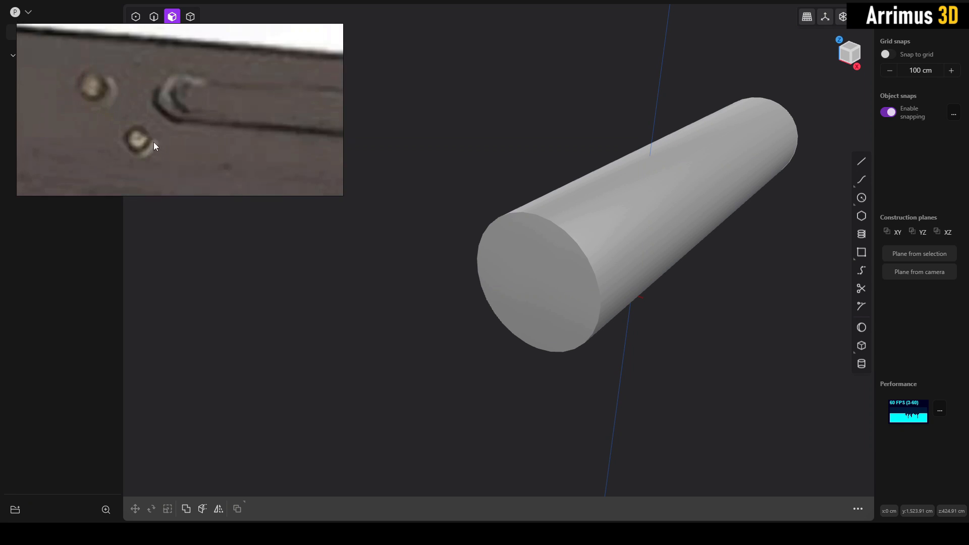
scroll(136, 133, "down", 3)
scroll(154, 129, "up", 3)
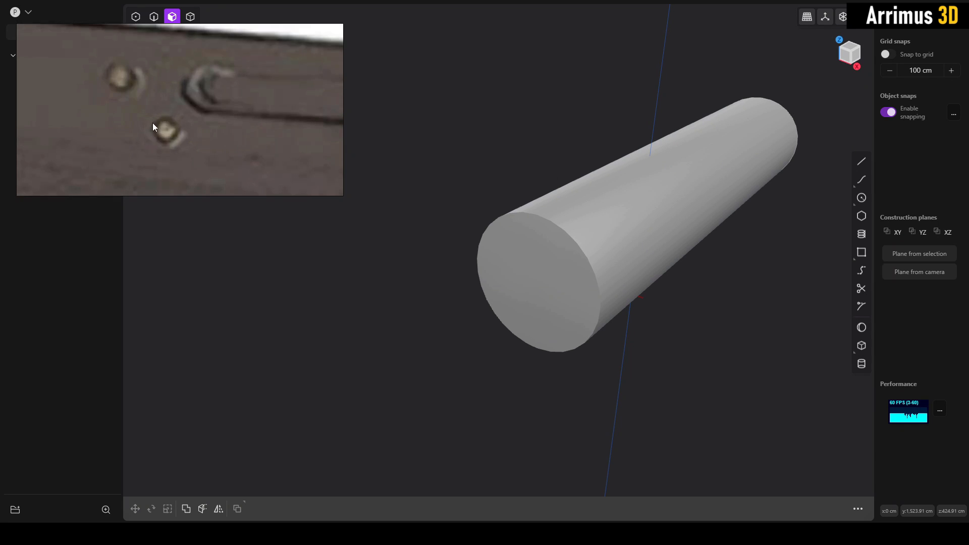
scroll(131, 101, "down", 4)
scroll(149, 129, "down", 5)
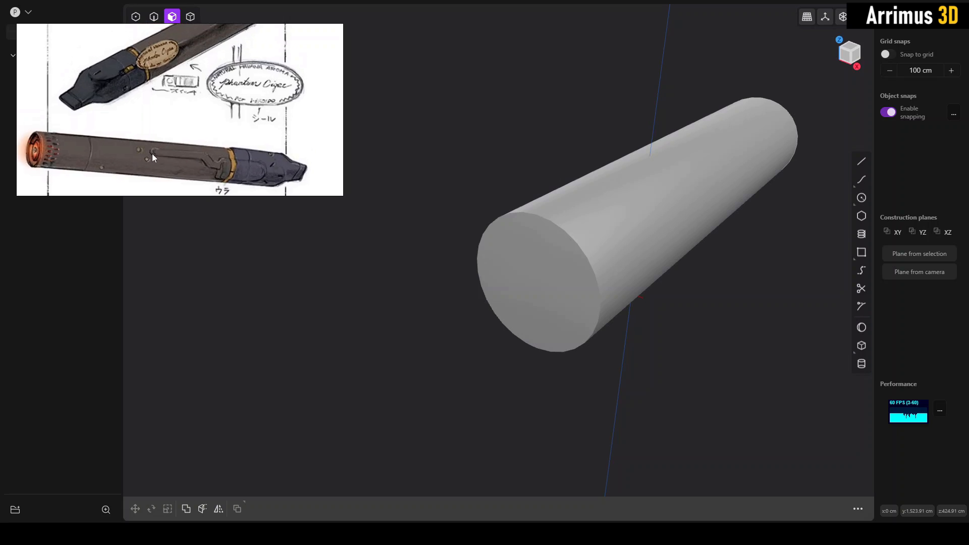
- Duplicate the cylinder's front end edge as a curve and move the copy forward along Y to about -1823 cm
middle_click_drag(542, 202, 495, 195)
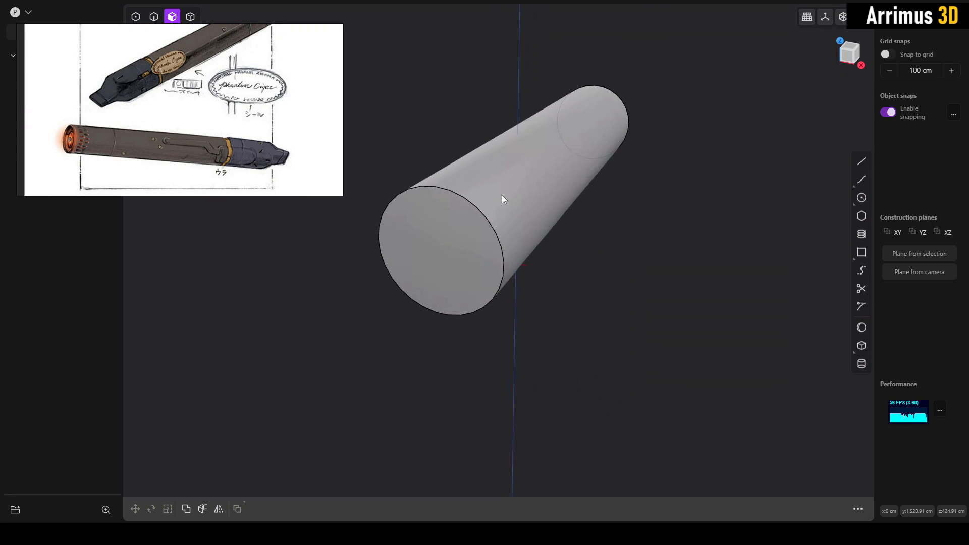
key("2")
left_click(479, 206)
key("f")
scroll(48, 105, "up", 5)
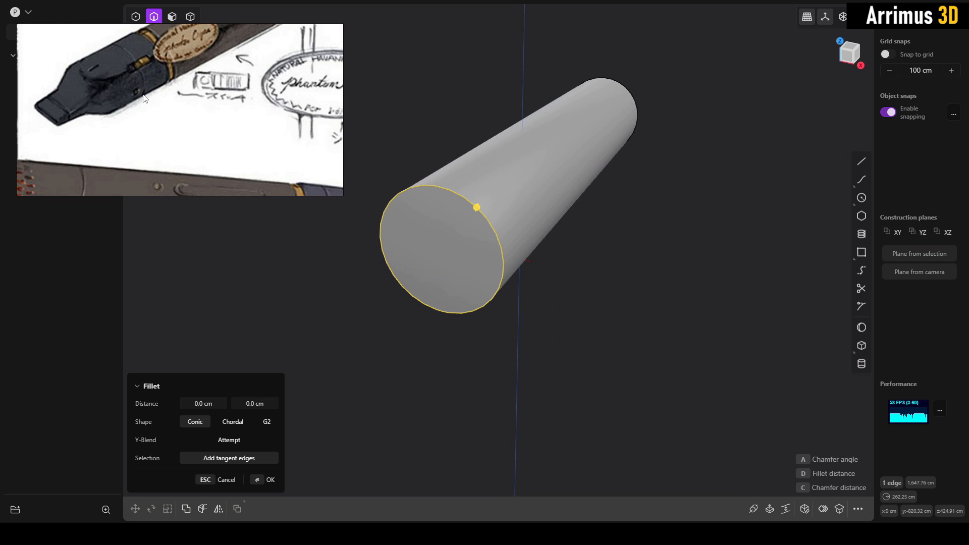
middle_click_drag(499, 184, 539, 189)
key("Escape")
key("shift+d")
key("y")
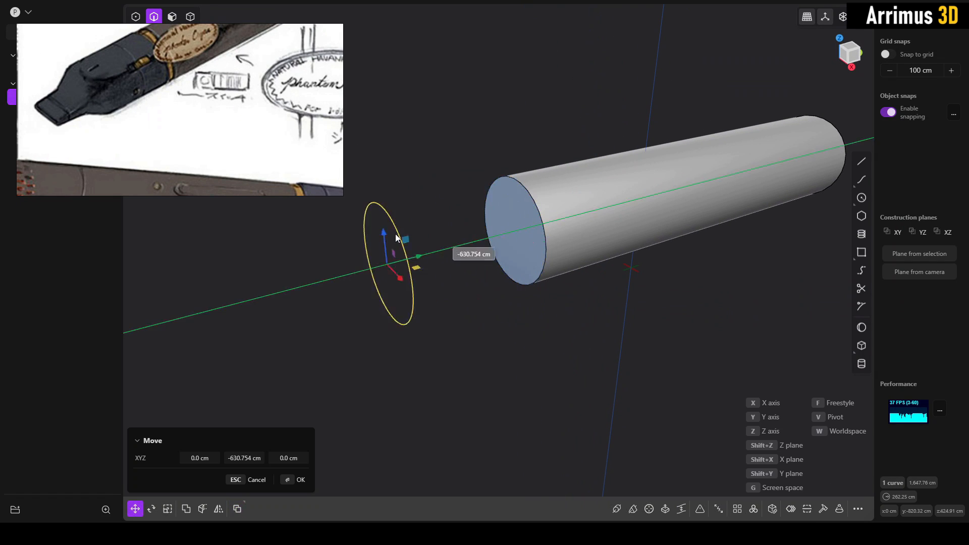
left_click(353, 244)
right_click(448, 235)
- Scale the copied circle down uniformly to a radius of about 53 cm
middle_click_drag(404, 248, 444, 252)
key("s")
key("s")
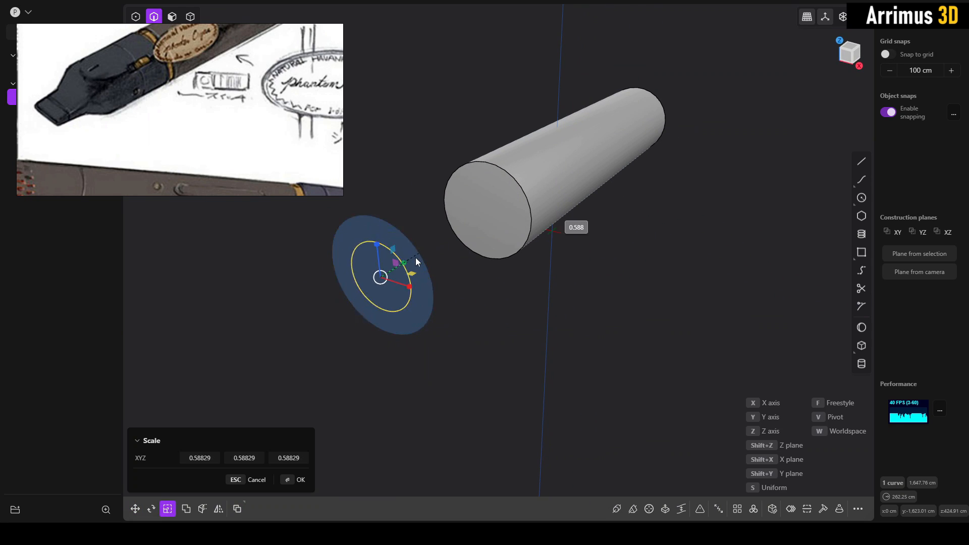
left_click(405, 264)
key("Return")
key("KP_1")
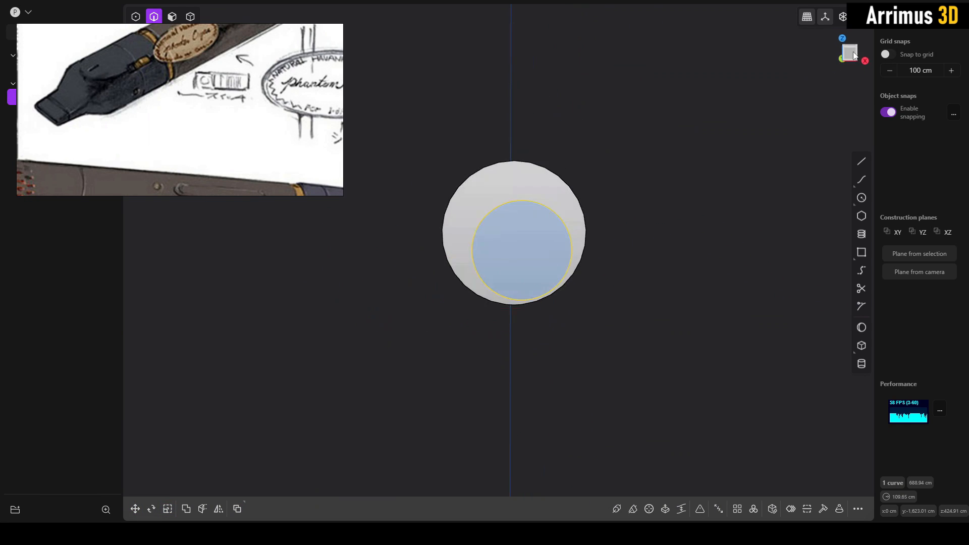
key("s")
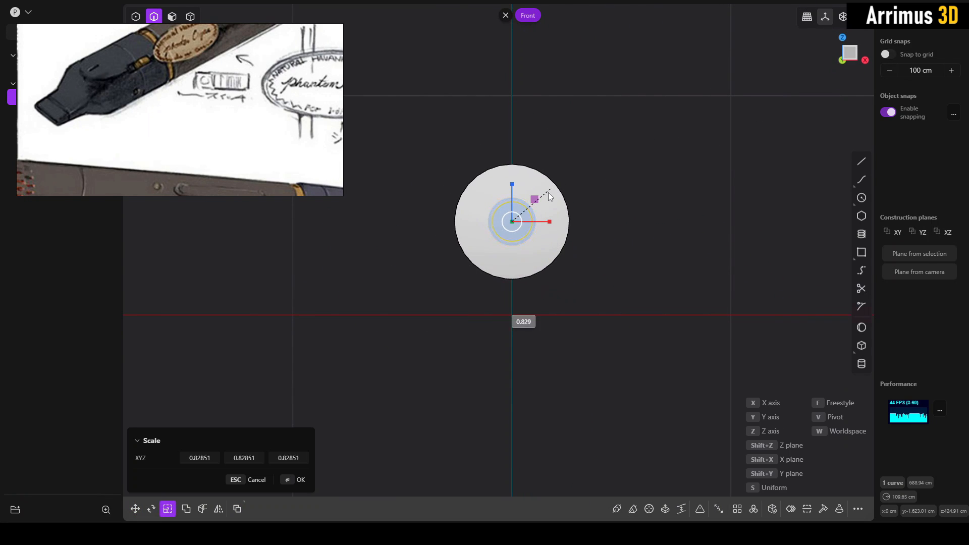
left_click(539, 202)
key("Return")
- Move the small circle about 166 cm along the positive X axis
middle_click_drag(518, 192, 476, 181)
scroll(501, 192, "up", 5)
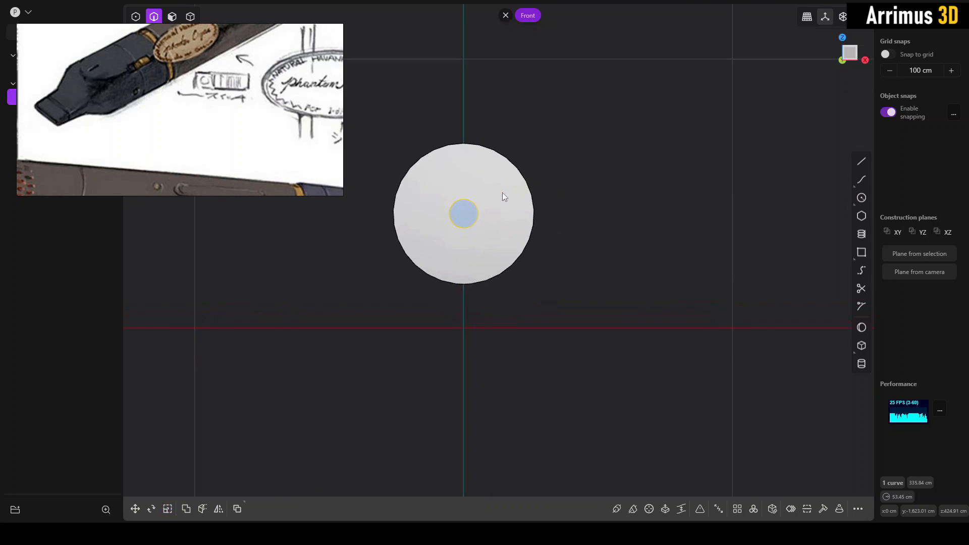
key("g")
key("x")
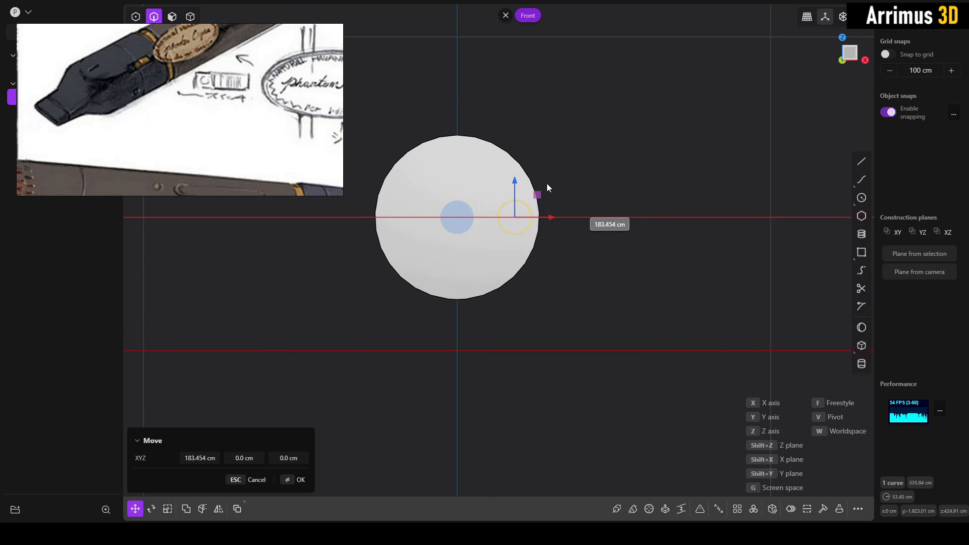
left_click(544, 183)
left_click(592, 180)
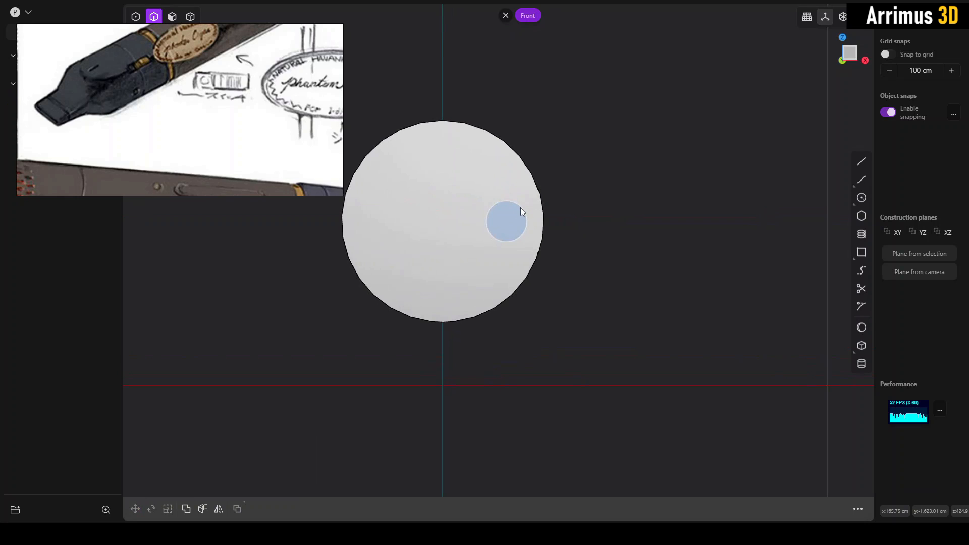
- Isolate the small circle and mirror it across the vertical centre plane to make a matching circle on the opposite side
left_click(519, 208)
key("slash")
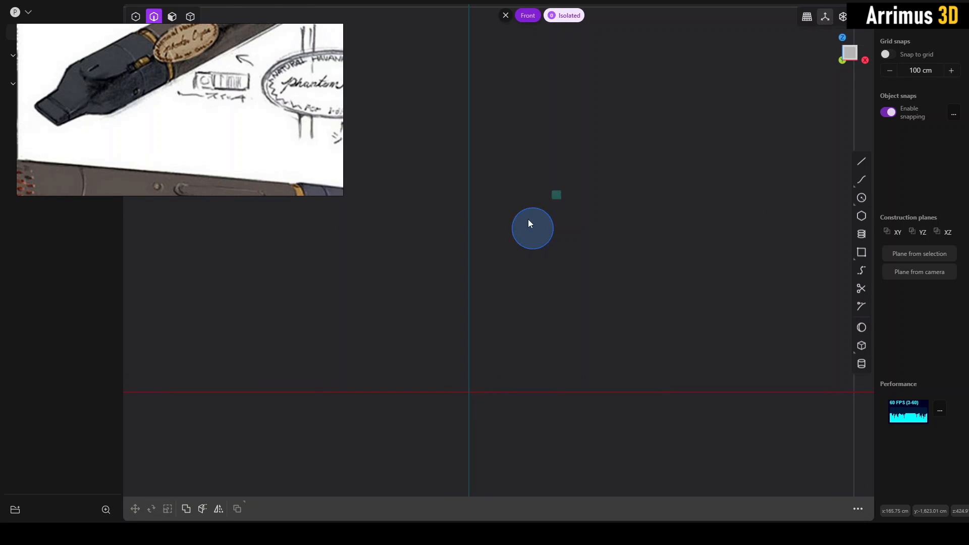
left_click(526, 207)
scroll(525, 207, "up", 2)
key("c")
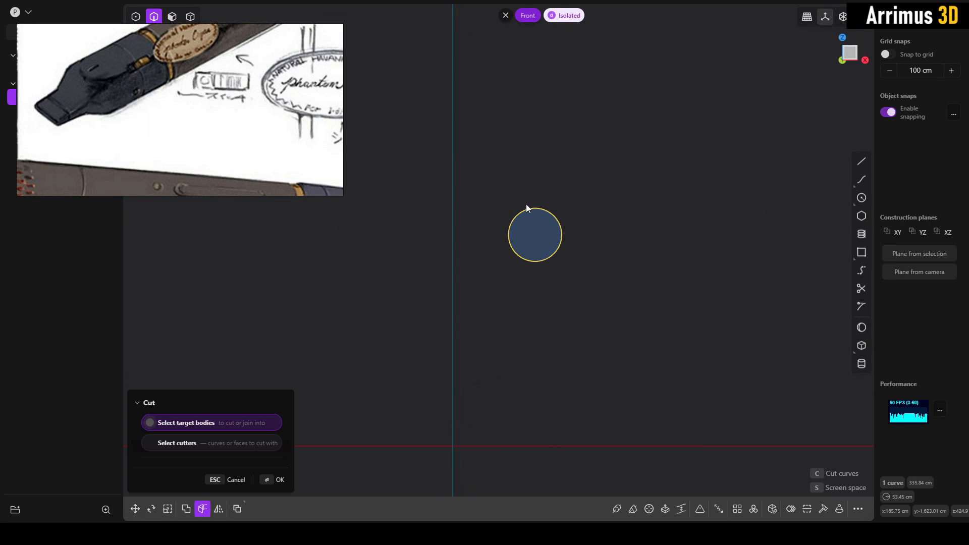
key("Escape")
left_click(586, 189)
left_click(522, 232)
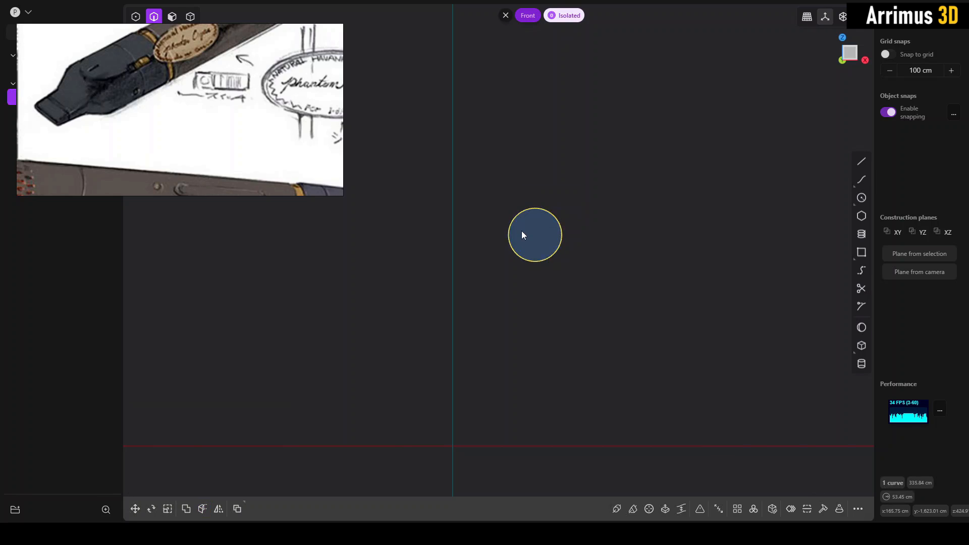
key("m")
key("Return")
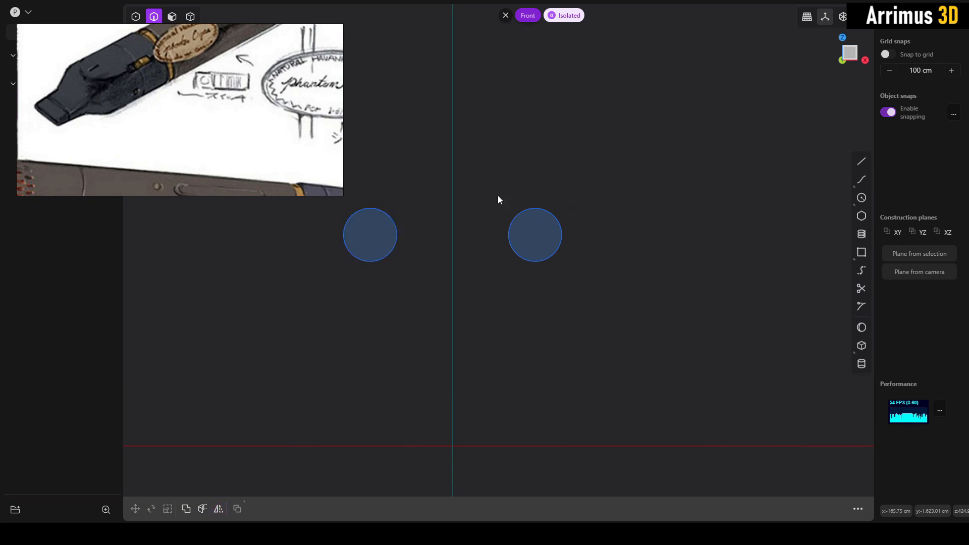
- Join the two circles with straight lines between their highest points and between their lowest points, each about 331.5 cm long
scroll(485, 218, "up", 2)
key("l")
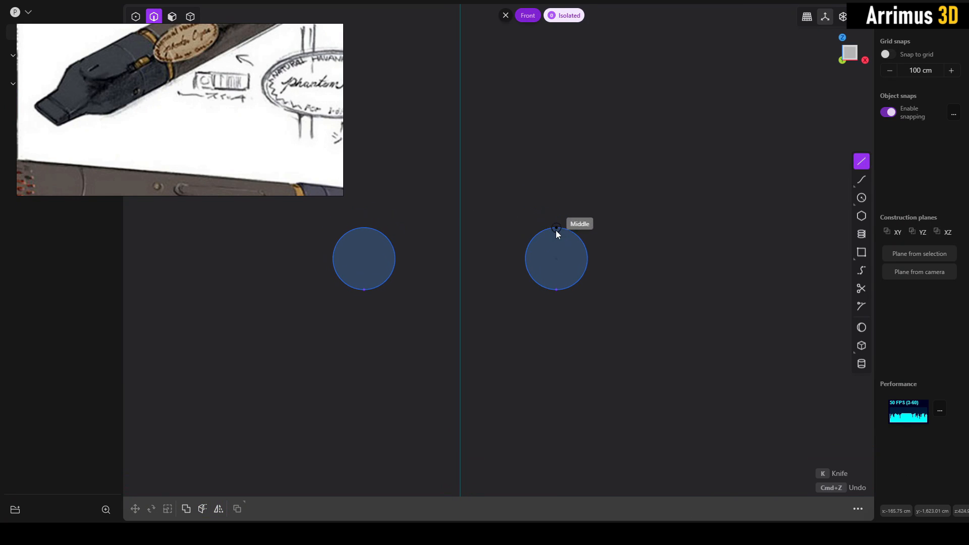
left_click(556, 228)
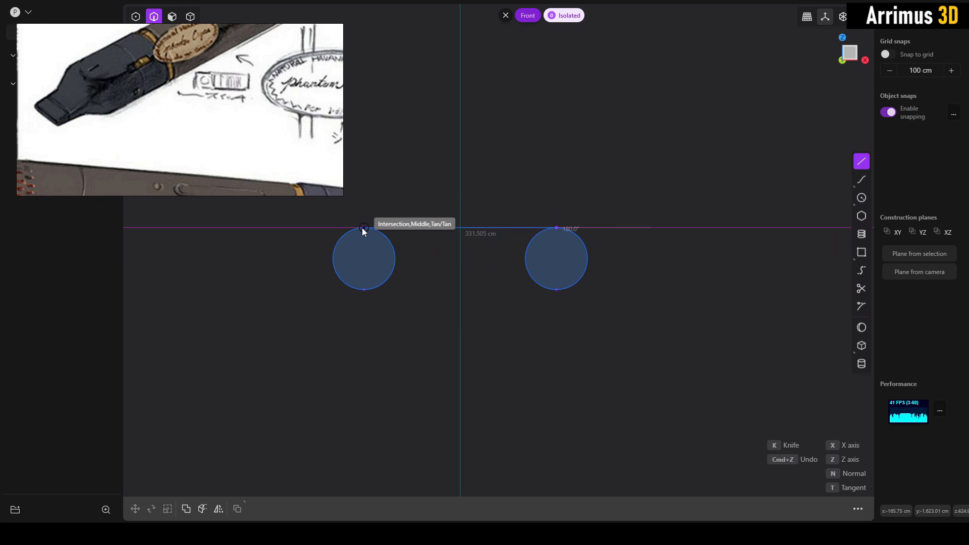
left_click(364, 228)
right_click(393, 230)
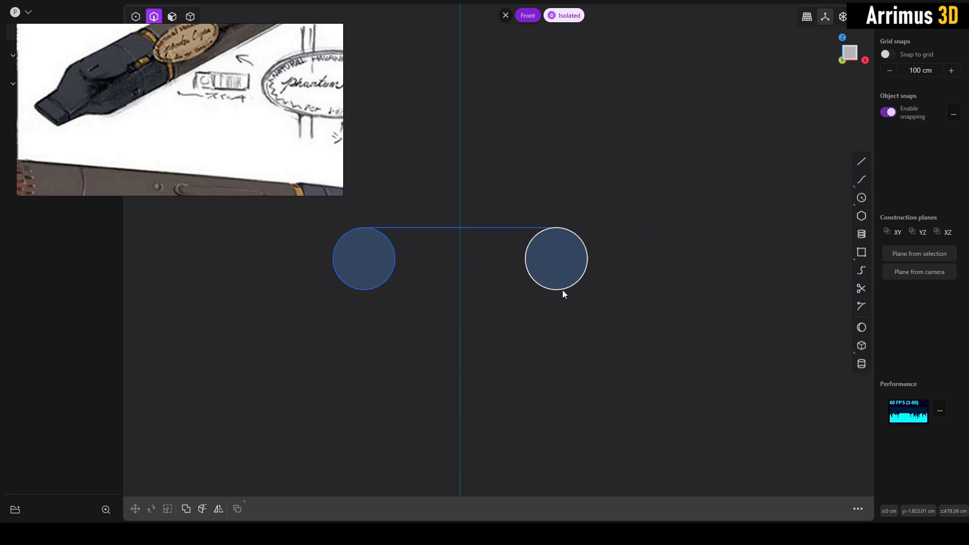
key("shift+r")
left_click(557, 291)
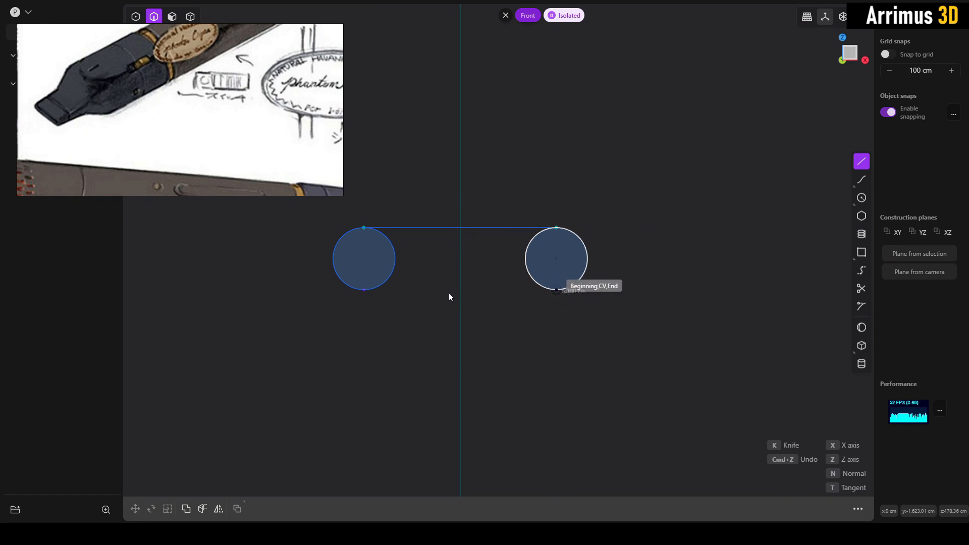
left_click(363, 291)
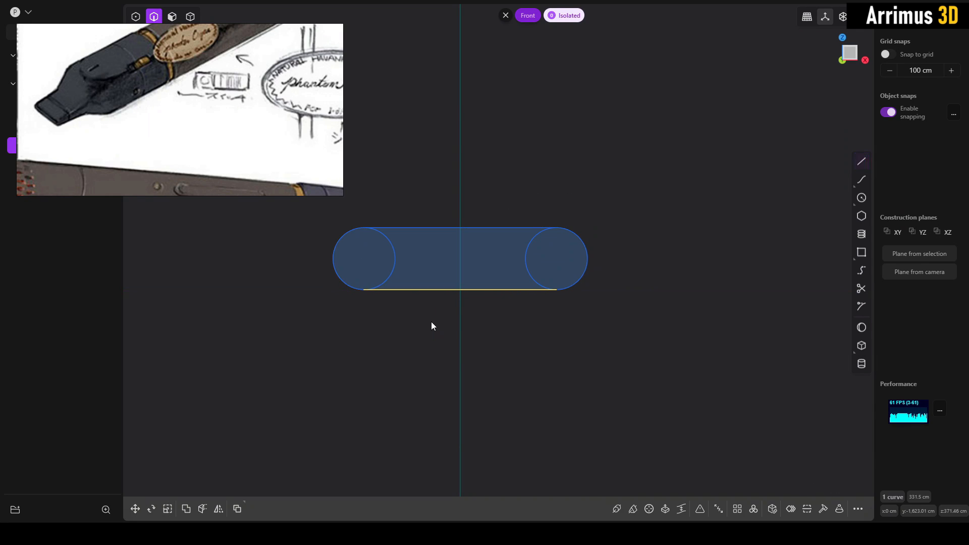
scroll(454, 313, "up", 3)
key("3")
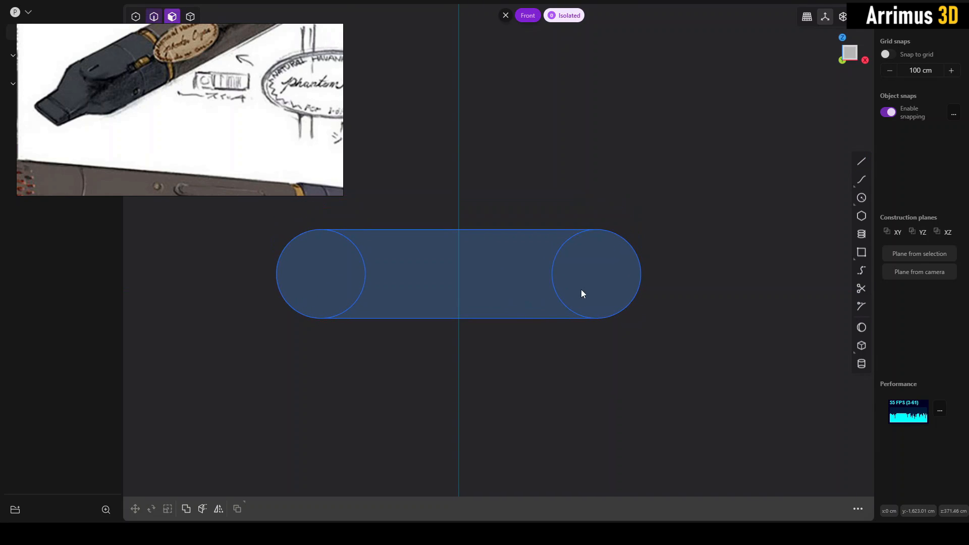
key("t")
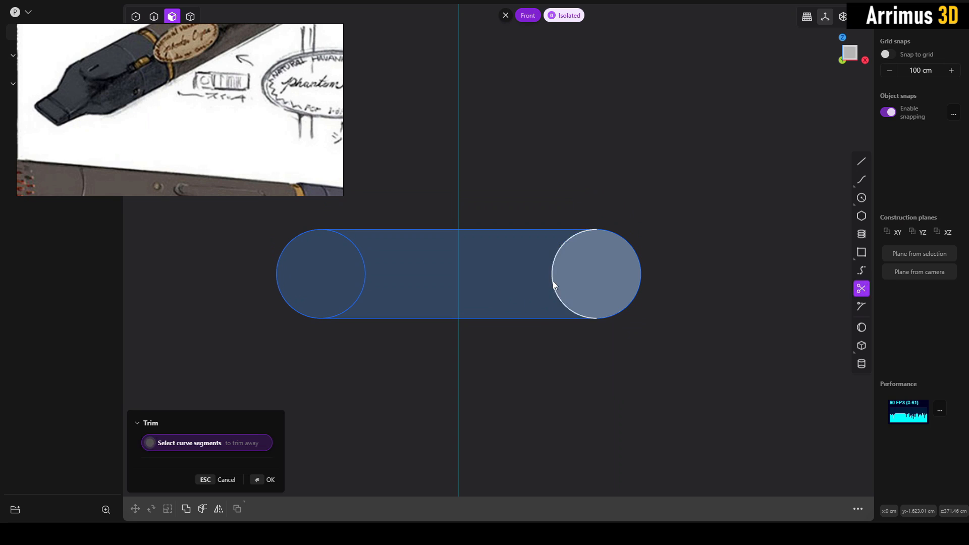
left_click(553, 278)
key("Escape")
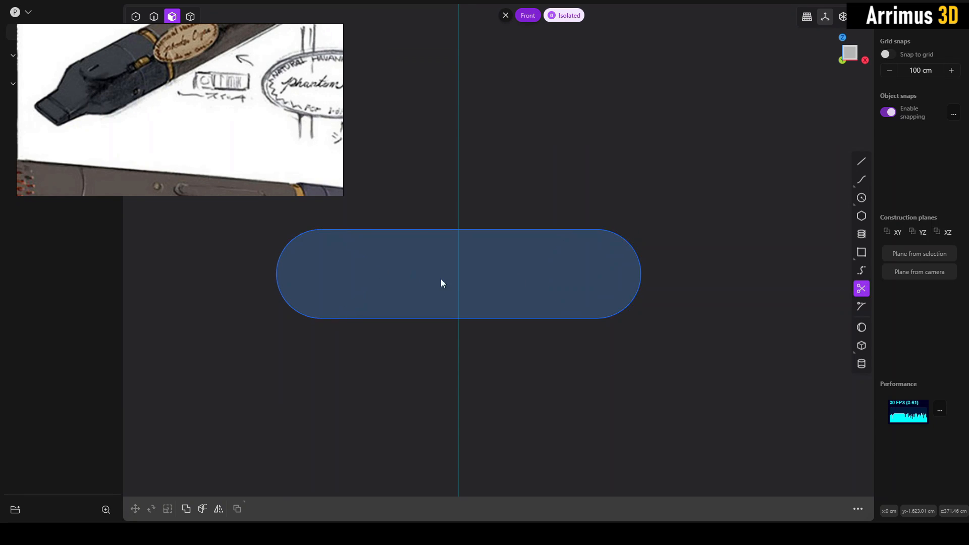
- Extrude the regions of both circles and the area between them together into a flattened, round-sided solid
left_click(604, 272)
left_click(503, 272, "shift")
left_click(355, 261, "shift")
middle_click_drag(498, 275, 544, 280)
scroll(544, 279, "down", 2)
key("d")
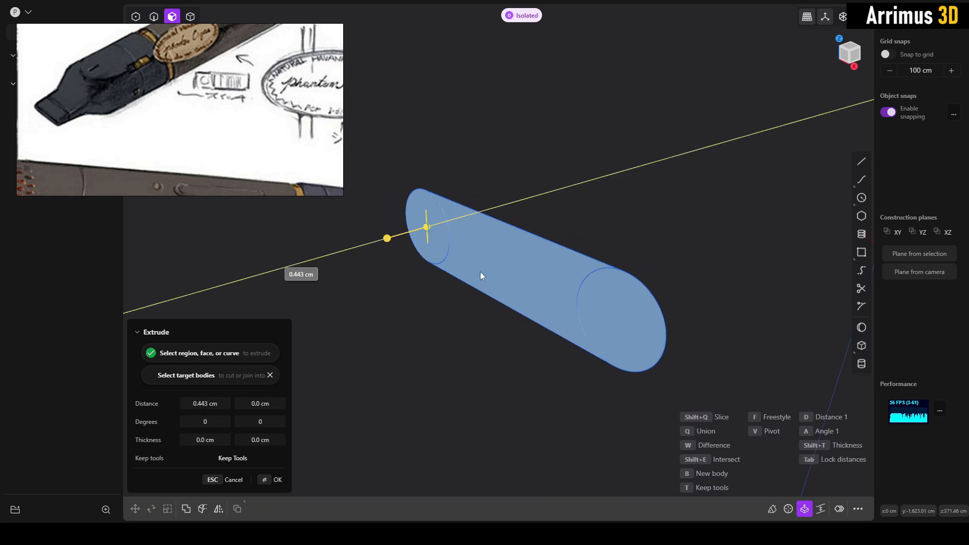
left_click(409, 299)
- Delete the two source circles and the upper connecting line left on the end of the flattened solid
middle_click_drag(520, 287, 573, 259)
key("4")
left_click(503, 241)
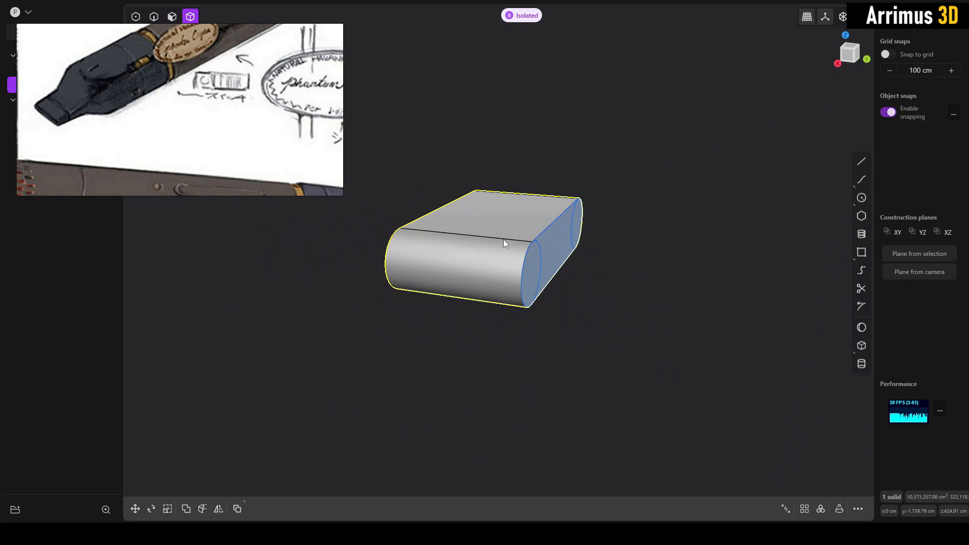
middle_click_drag(504, 249, 519, 301)
key("2")
left_click(513, 294)
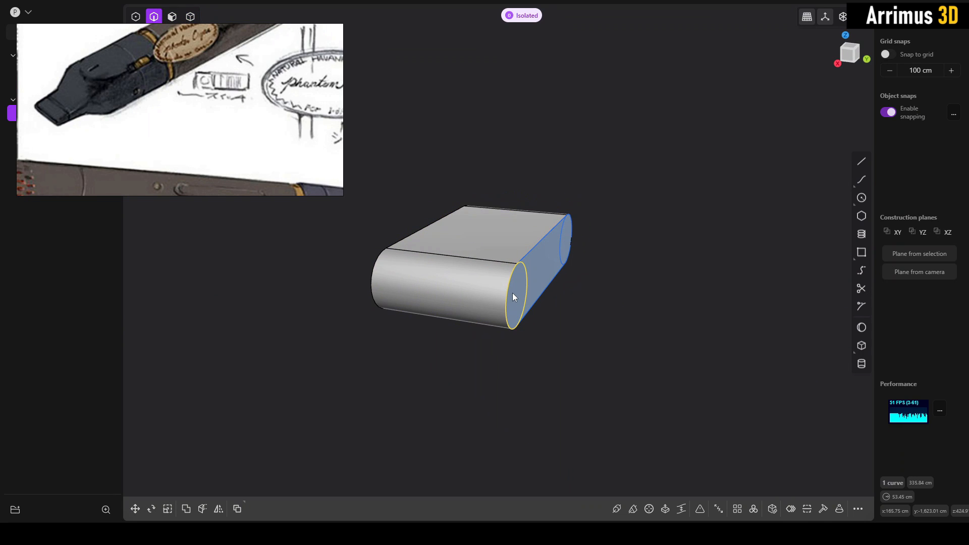
key("Delete")
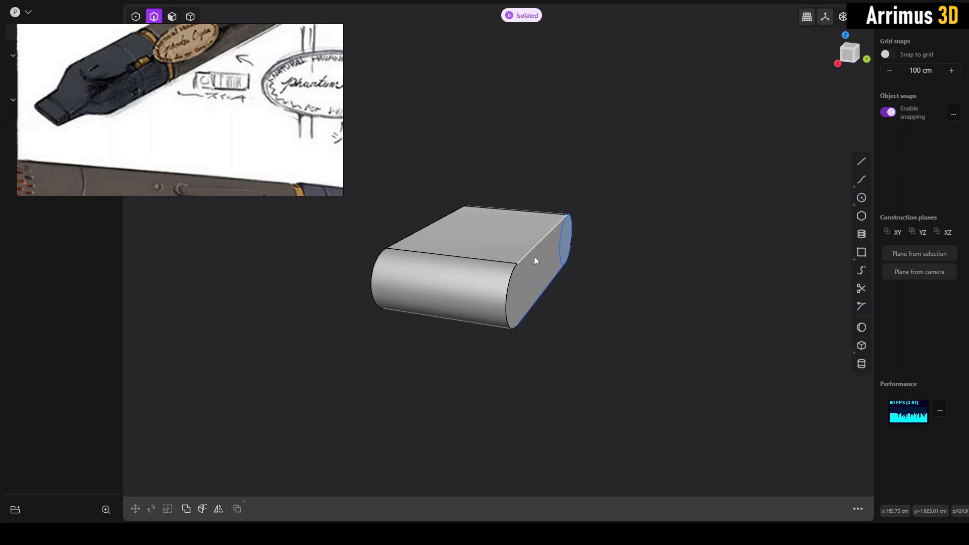
left_click(534, 252)
key("Delete")
left_click(564, 240)
key("Delete")
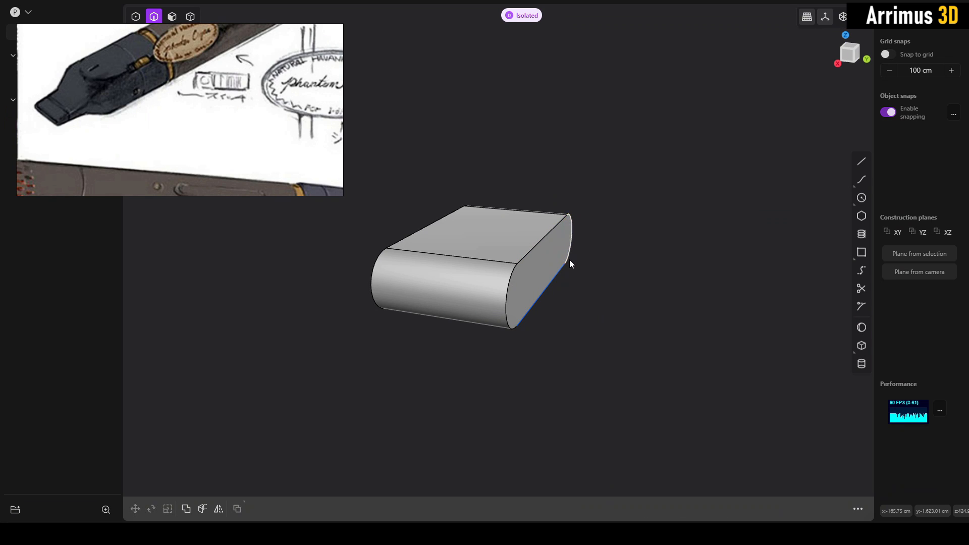
middle_click_drag(570, 259, 554, 271, "shift")
left_click(539, 255)
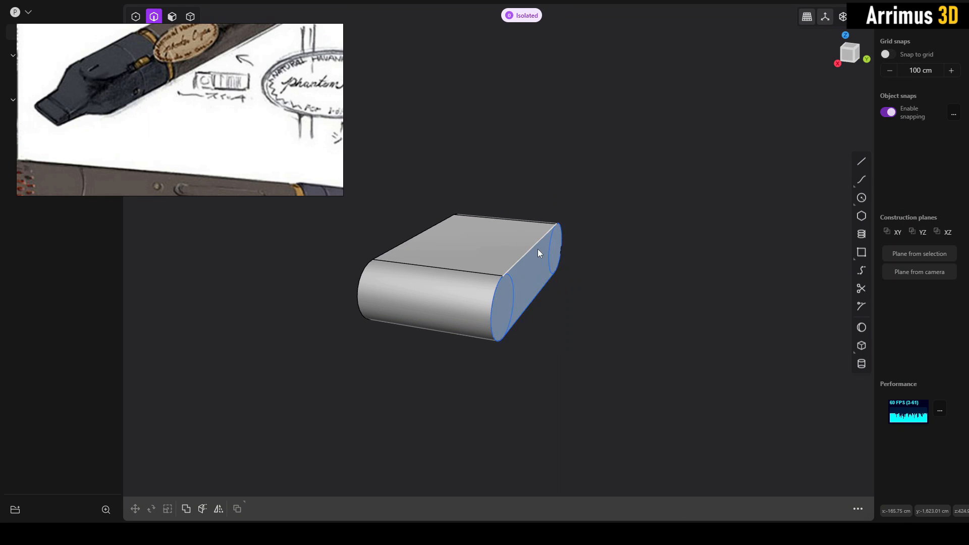
key("Delete")
- Move the flattened solid along the Y axis toward the cylinder, to about Y -1216 cm
middle_click_drag(580, 271, 464, 292, "shift")
key("4")
left_click(456, 287)
key("g")
middle_click_drag(533, 303, 356, 293, "shift")
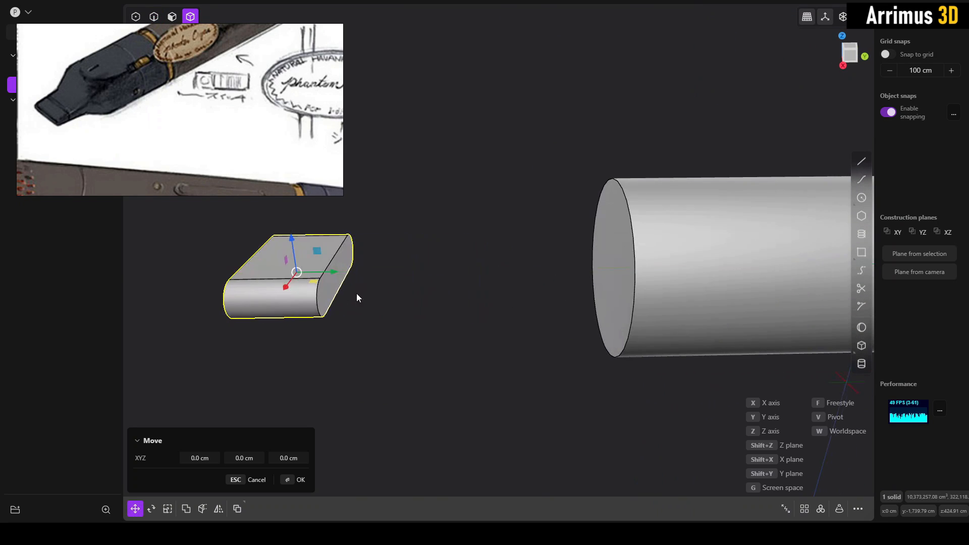
key("y")
left_click(545, 288)
right_click(544, 261)
- Fillet the circular front edge of the cylinder into a large domed end
middle_click_drag(484, 270, 399, 298, "shift")
key("2")
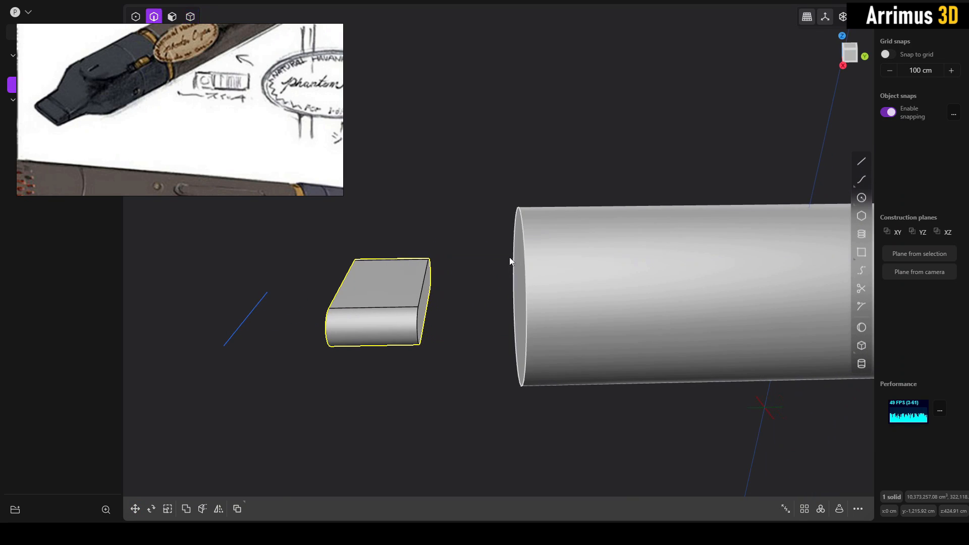
left_click(513, 257)
key("b")
left_click_drag(522, 255, 560, 218)
key("Return")
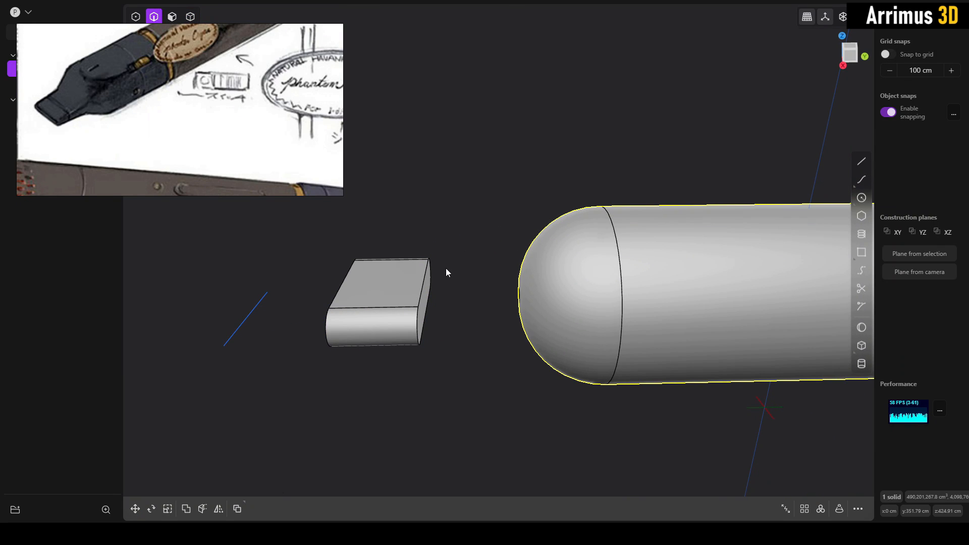
- Extend the flattened solid's rear face into the cylinder's domed end and move the solid deeper along Y to about -839 cm
key("3")
left_click_drag(419, 293, 599, 304)
key("Return")
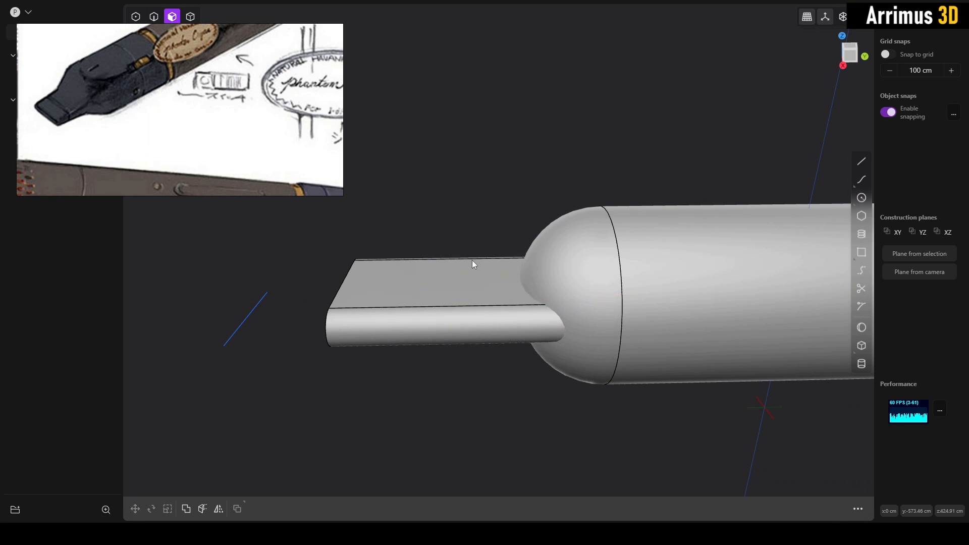
key("4")
key("g")
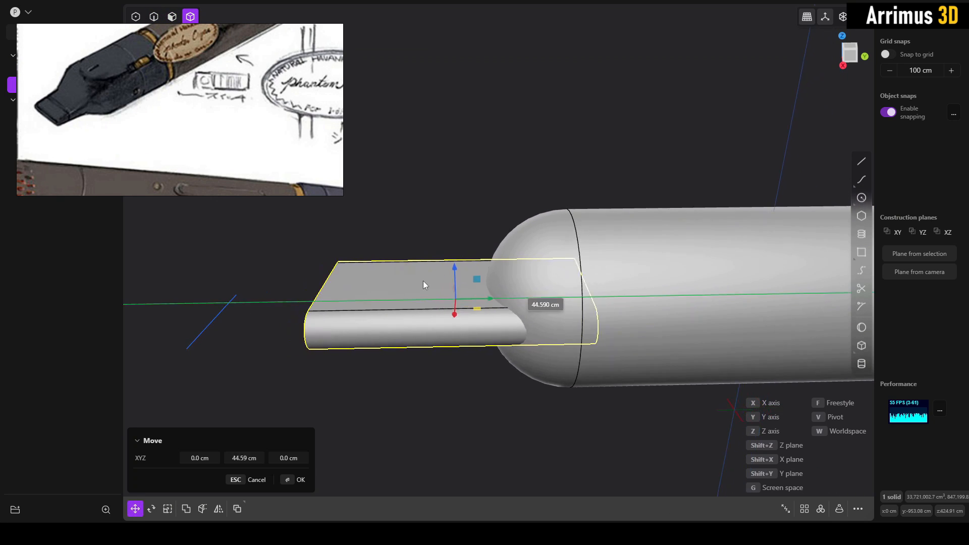
left_click(441, 279)
left_click(452, 242)
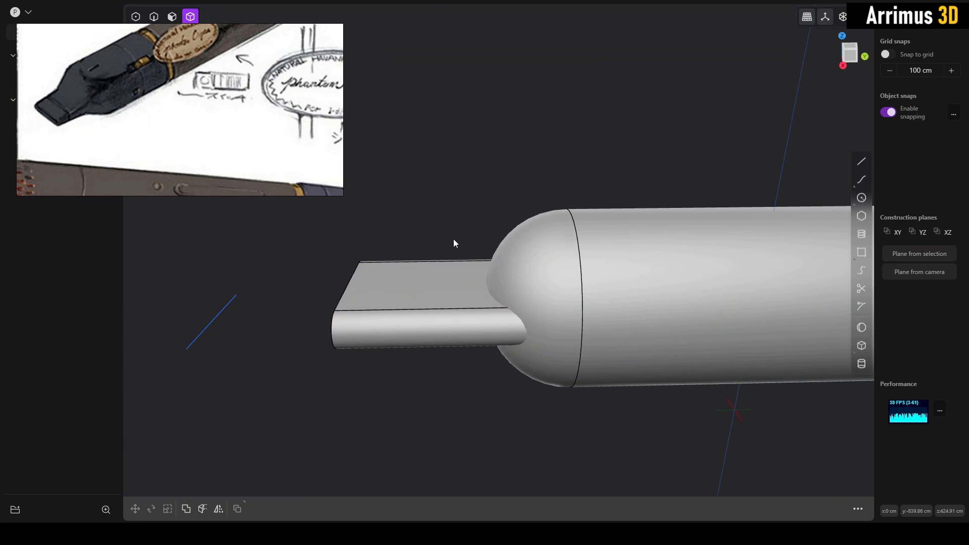
- Offset the front face of the flattened solid slightly inward to shorten the mouthpiece
middle_click_drag(453, 242, 588, 313)
left_click(550, 299)
left_click(413, 293, "shift")
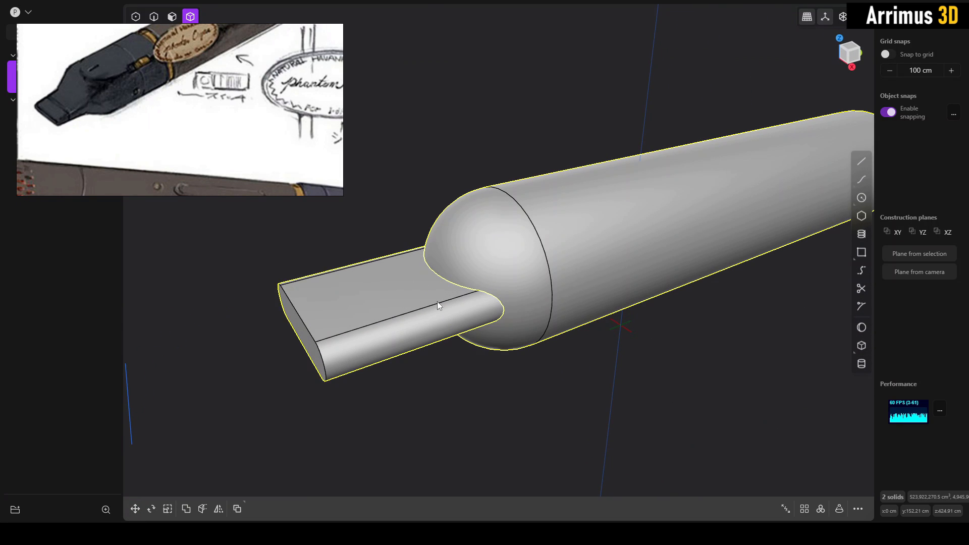
left_click(423, 355)
key("3")
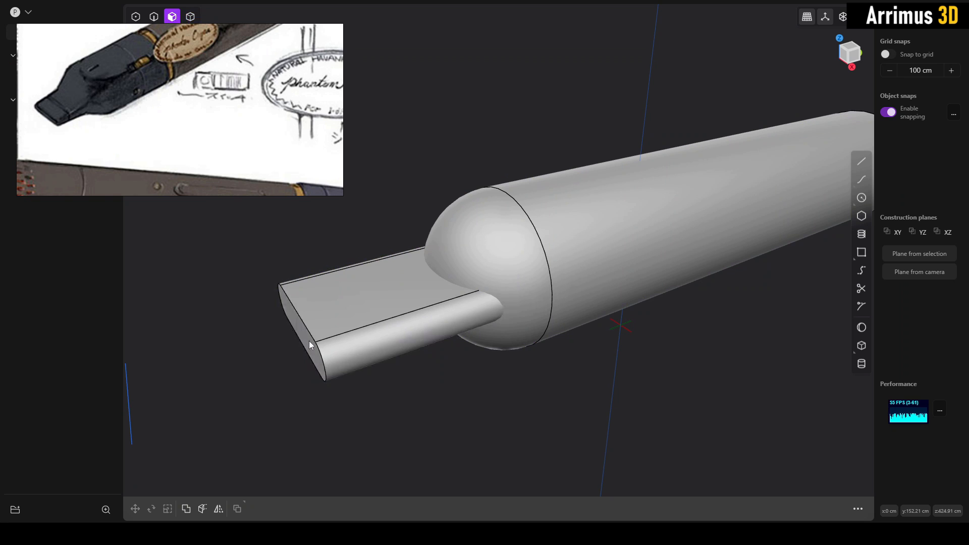
left_click(308, 341)
key("o")
left_click(326, 335)
left_click(474, 353)
- Union the cylindrical body and the flattened mouthpiece into one solid
key("4")
left_click(497, 331)
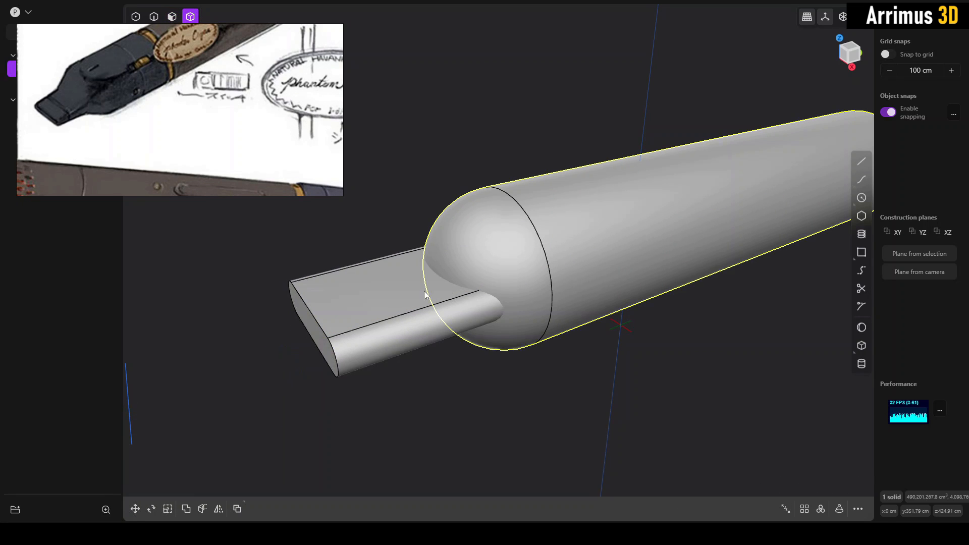
left_click(434, 324, "shift")
key("q")
right_click(449, 346)
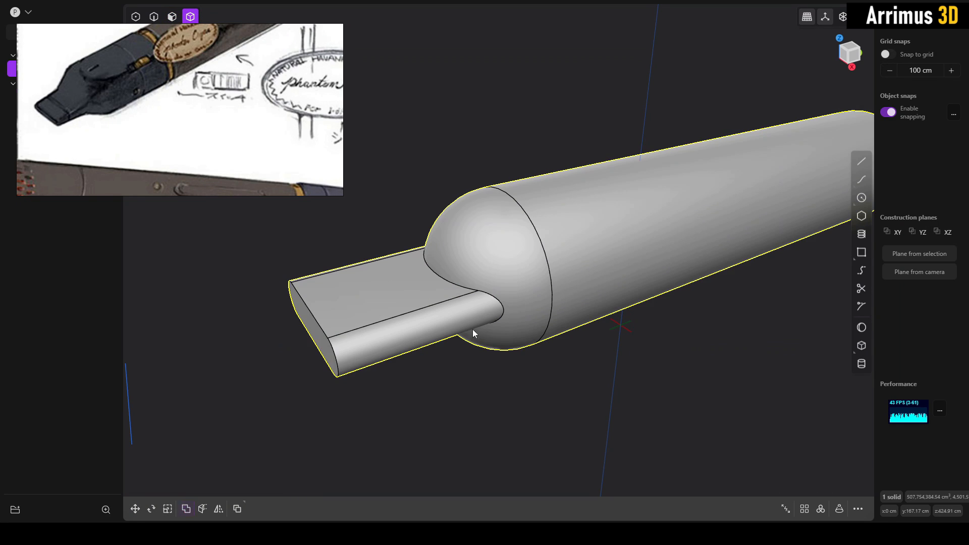
key("2")
left_click(491, 295)
key("f")
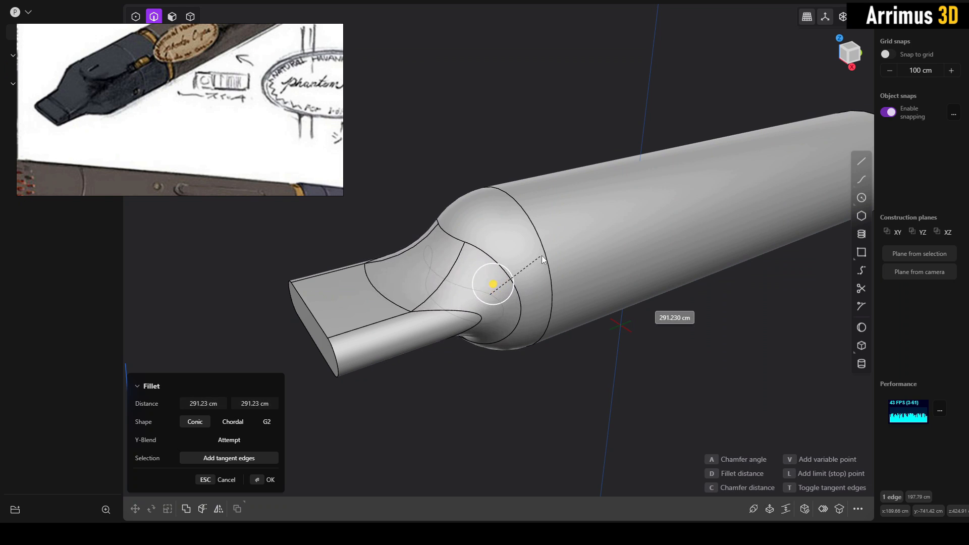
left_click(233, 428)
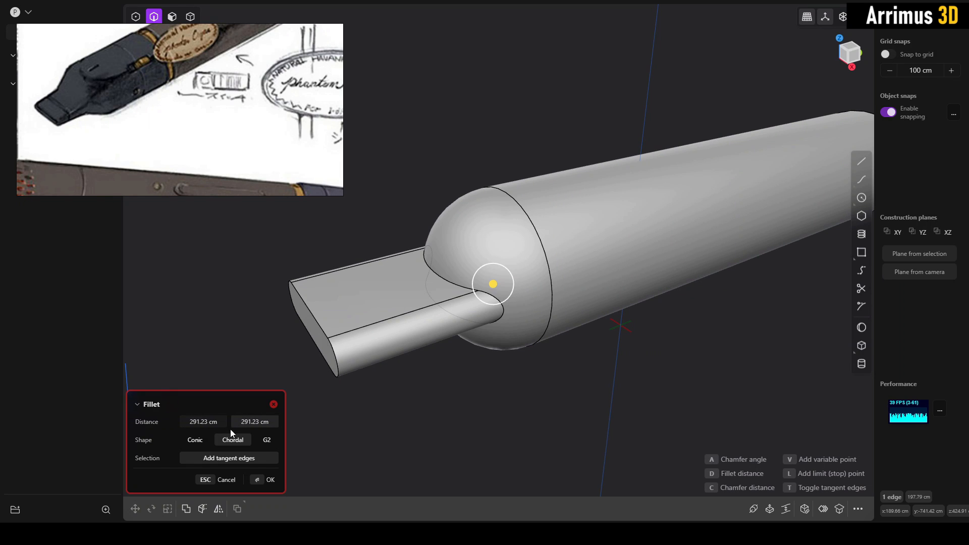
key("d")
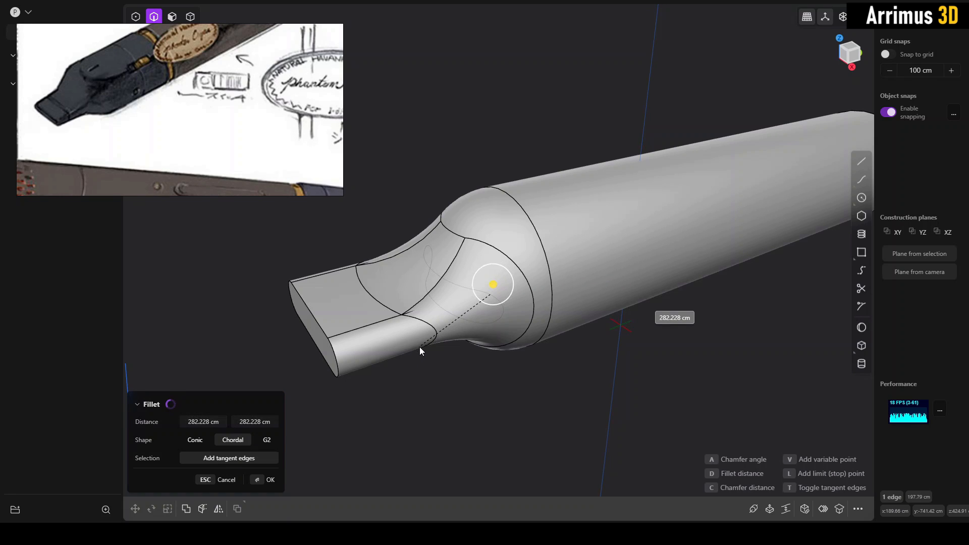
key("Escape")
key("Escape")
- Try a conic fillet of about 80 cm on the seam between the mouthpiece and the domed body, then undo it
left_click(500, 298)
key("b")
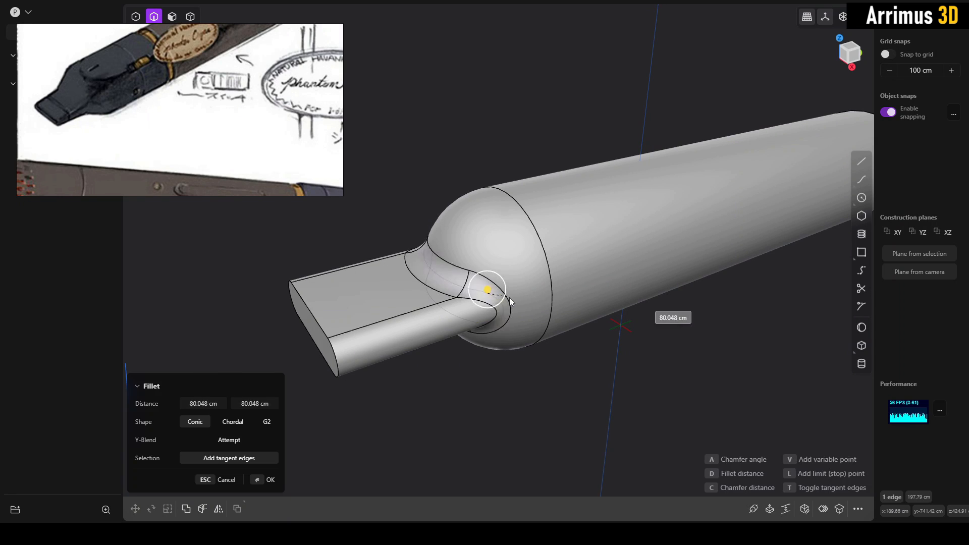
left_click(519, 298)
right_click(518, 298)
scroll(513, 306, "up", 2)
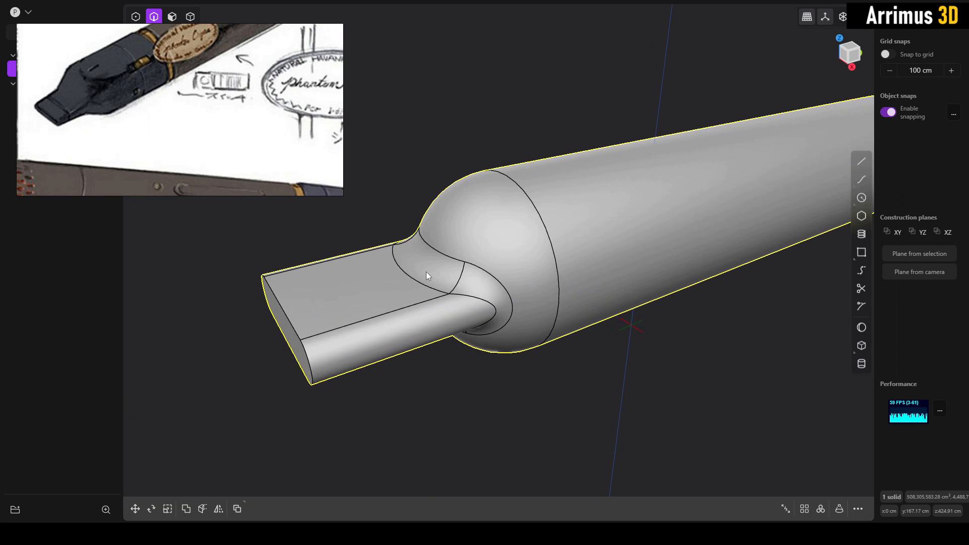
key("ctrl+z")
- Fillet the seam between the mouthpiece and the domed body with the Chordal shape at about 241 cm
key("b")
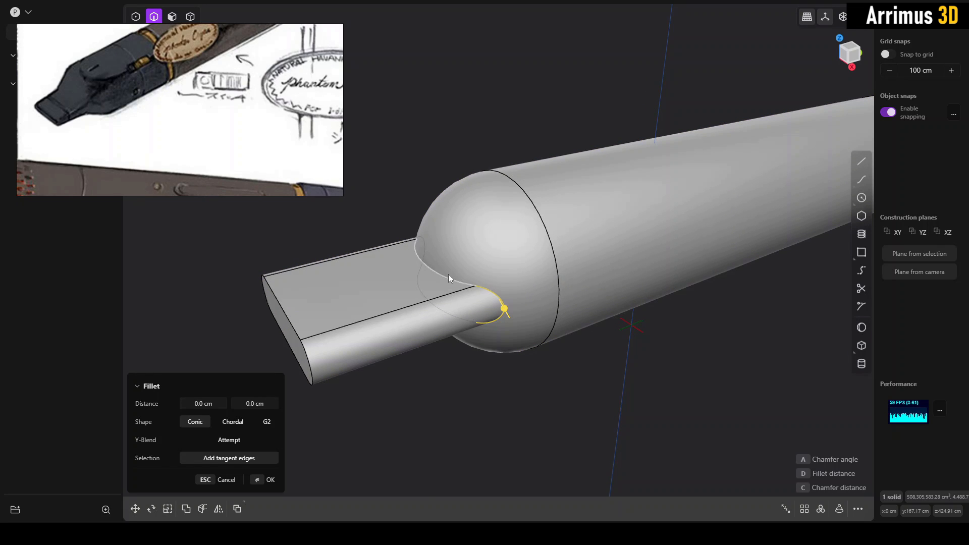
left_click(233, 422)
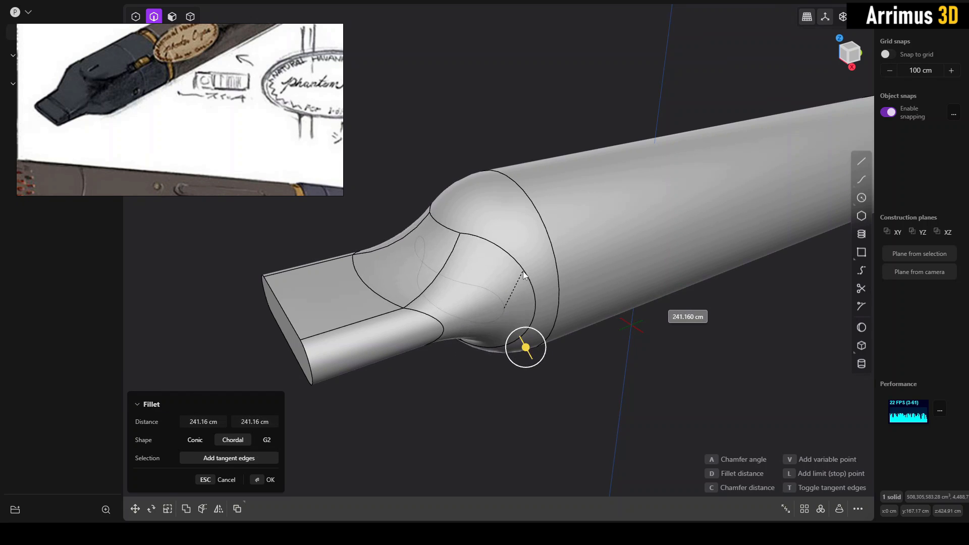
key("Return")
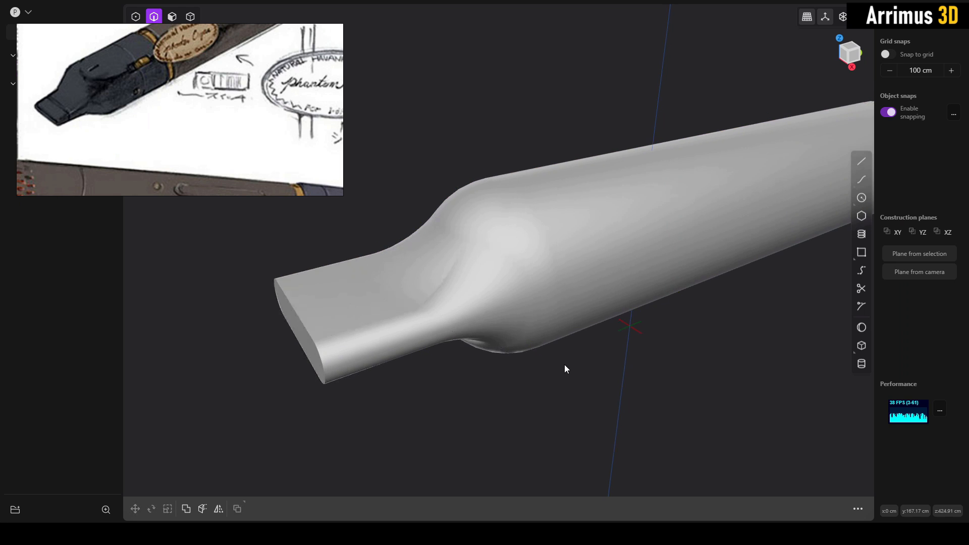
middle_click_drag(564, 368, 879, 106)
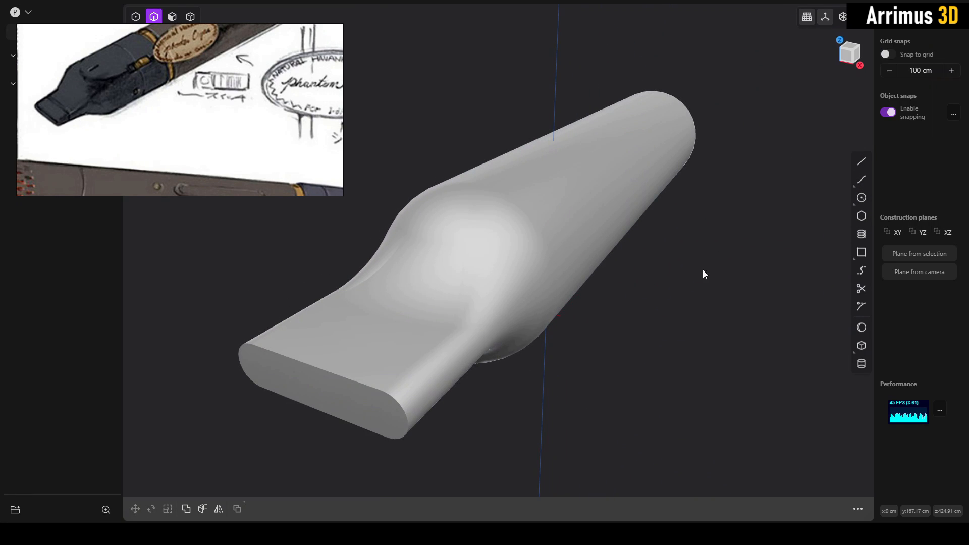
middle_click_drag(702, 270, 556, 309)
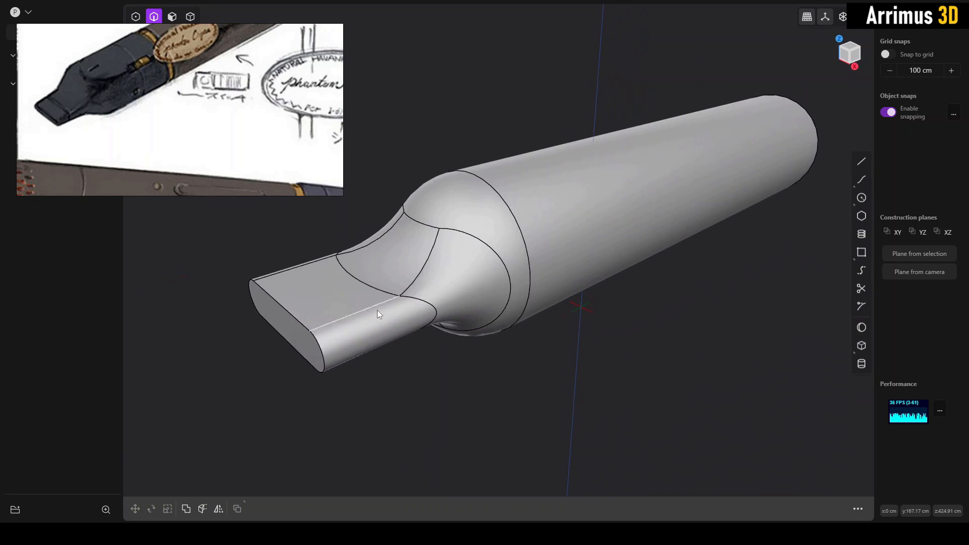
- Offset the mouthpiece's flat front face inward by about 70 cm to shorten it
middle_click_drag(377, 310, 380, 316, "shift")
key("3")
left_click(304, 344)
key("d")
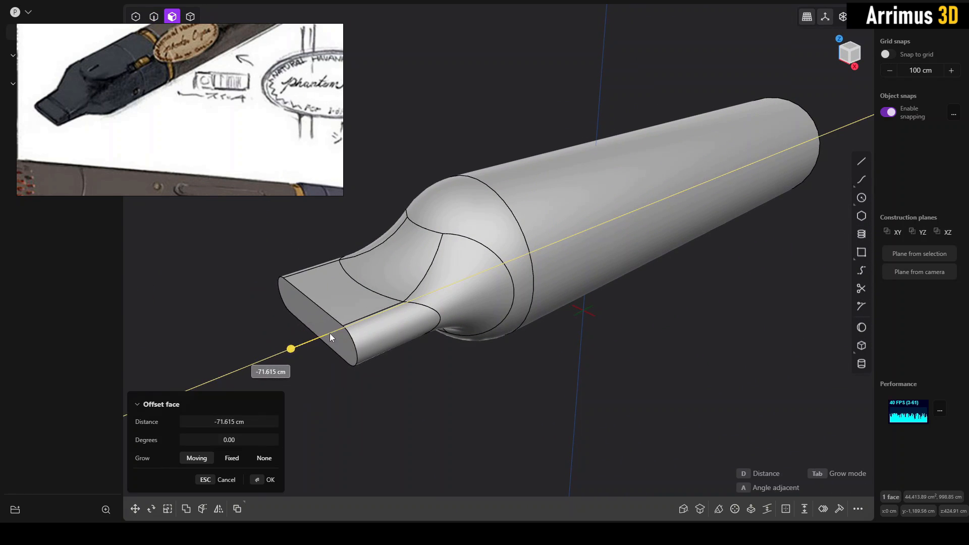
left_click(340, 341)
right_click(425, 383)
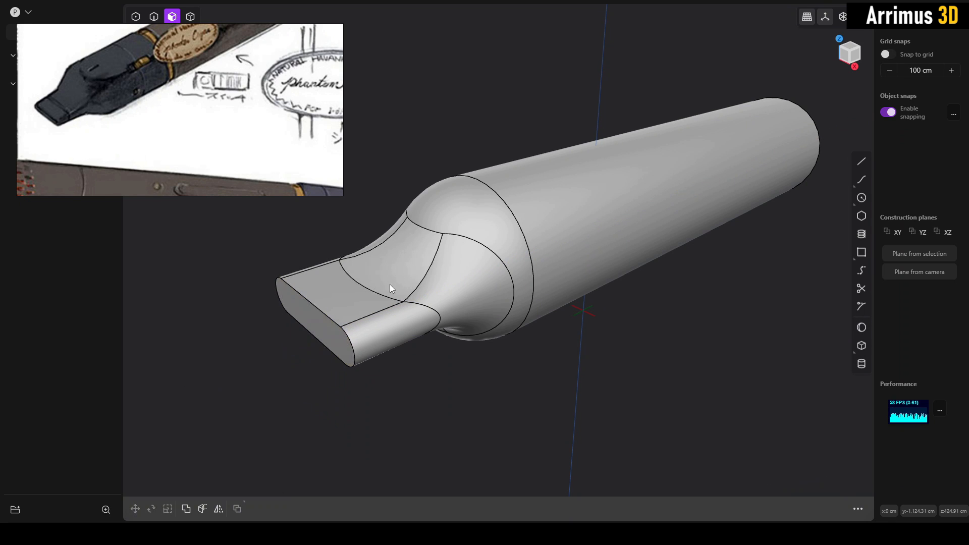
- Give the whole solid a new material with a dark blue-grey color, keeping its other material values
middle_click_drag(389, 284, 579, 328)
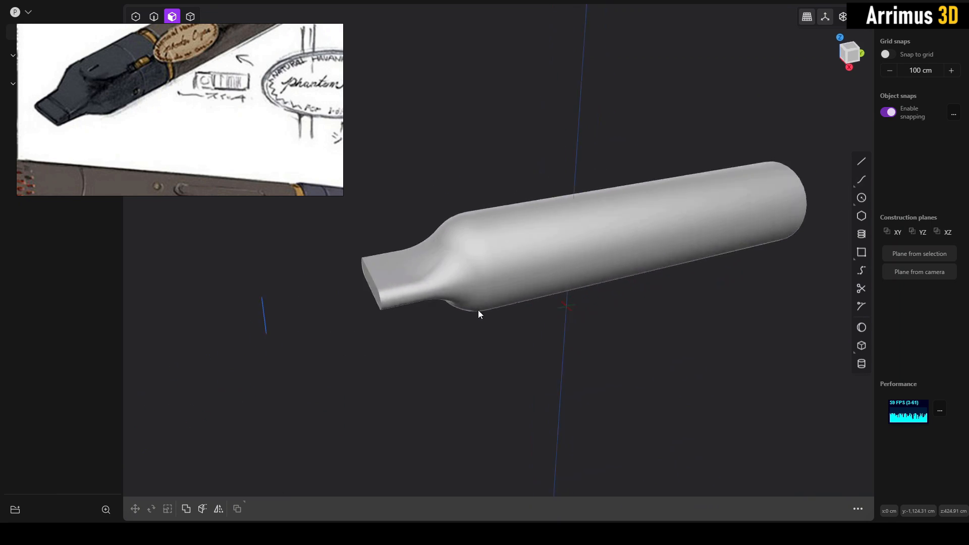
middle_click_drag(478, 314, 561, 305)
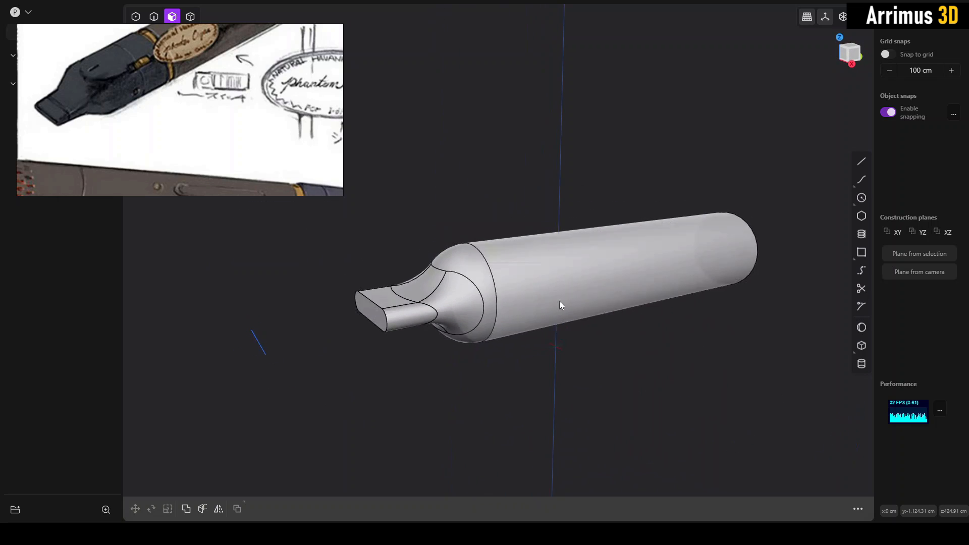
key("4")
left_click(510, 256)
key("m")
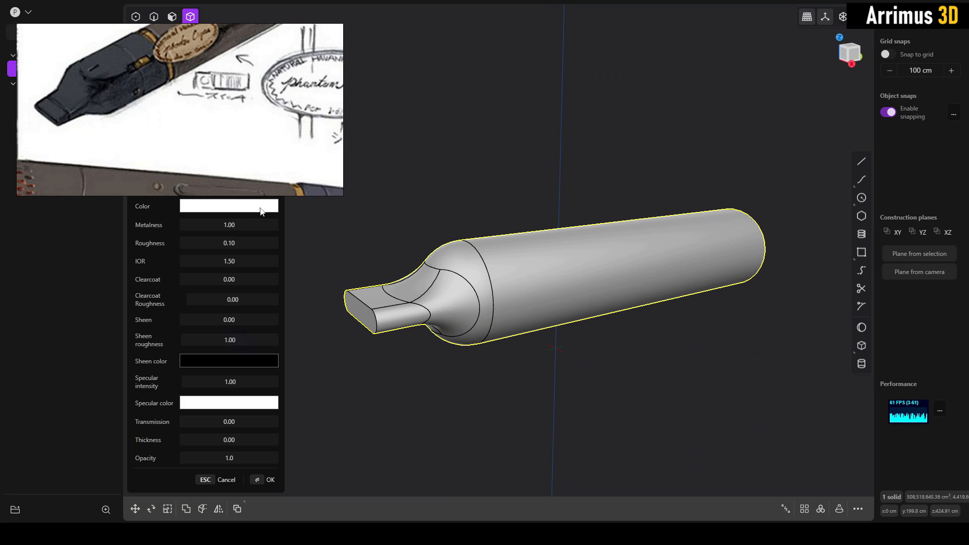
left_click(244, 210)
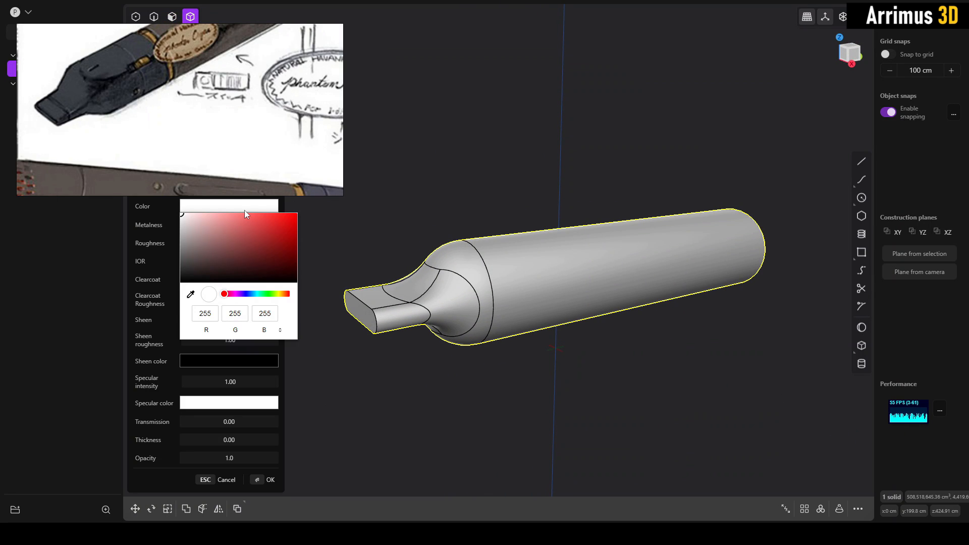
left_click(251, 294)
left_click_drag(217, 255, 202, 253)
key("Return")
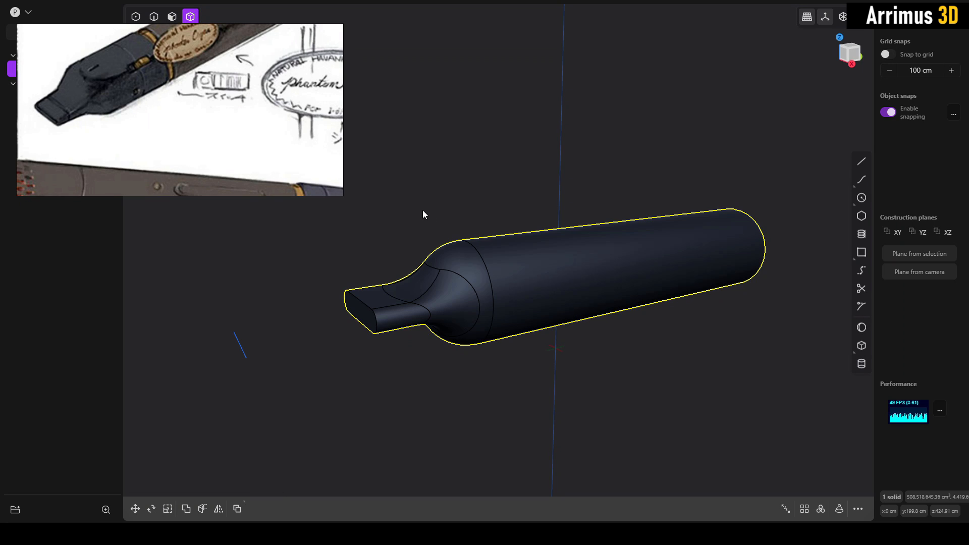
- Edit the solid's material to a slightly lighter, less saturated blue-grey
key("m")
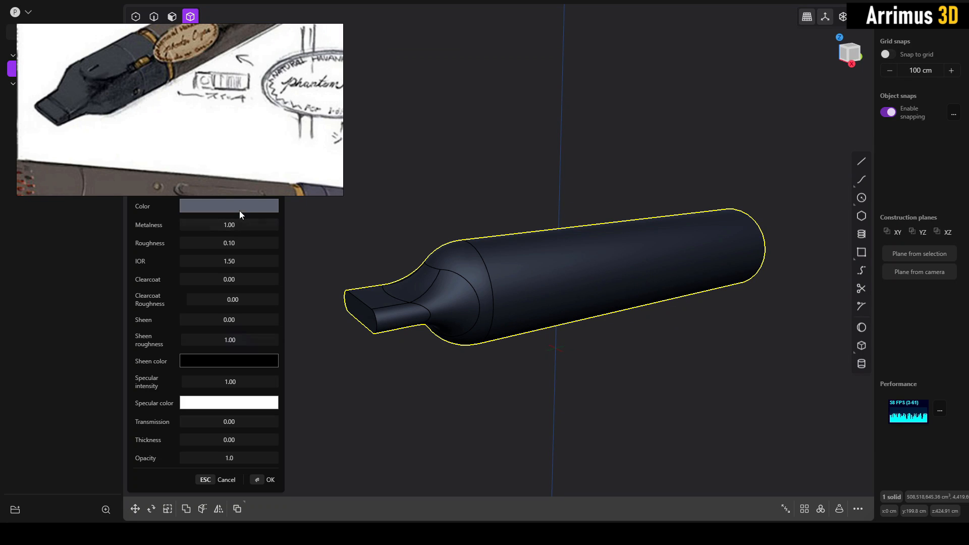
left_click(239, 210)
left_click(204, 249)
key("Return")
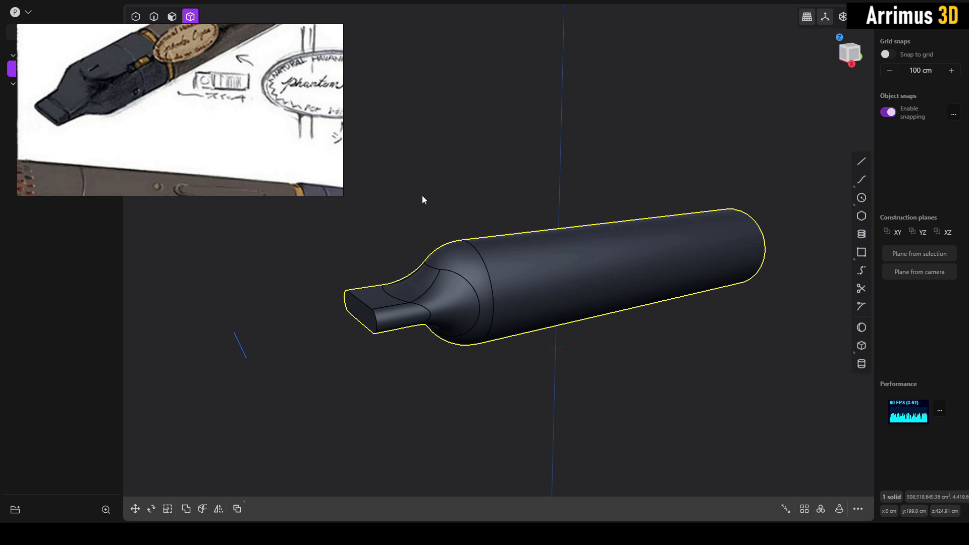
left_click(440, 178)
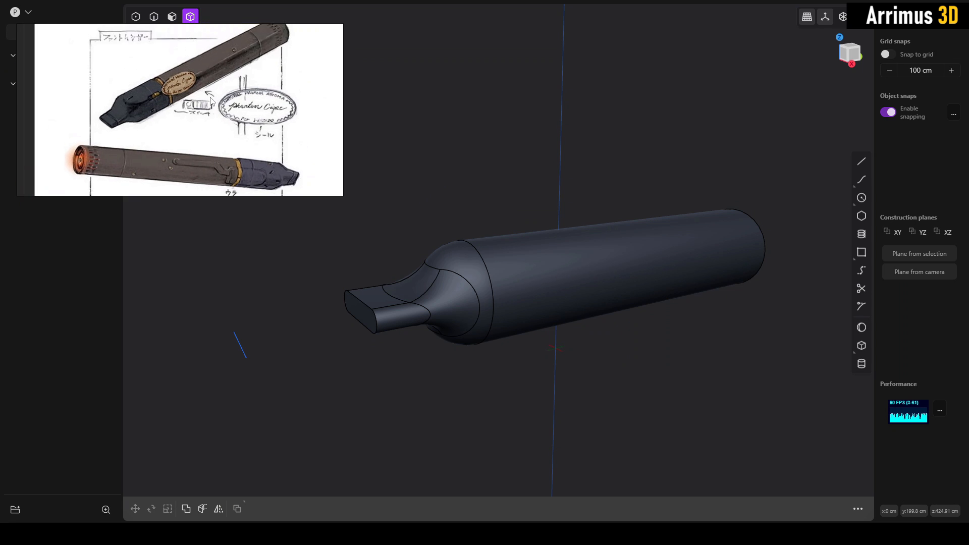
- Compare the model with the concept drawing and the e-cigarette diagram, examining how the mouthpiece and body sections are divided
middle_click_drag(500, 178, 512, 218)
scroll(268, 139, "down", 3)
middle_click_drag(273, 145, 169, 81)
scroll(174, 84, "down", 3)
scroll(207, 133, "up", 7)
mouse_move(227, 155)
middle_mouse_down()
mouse_move(208, 133)
mouse_move(228, 156)
middle_mouse_up()
scroll(207, 132, "up", 3)
scroll(228, 155, "down", 2)
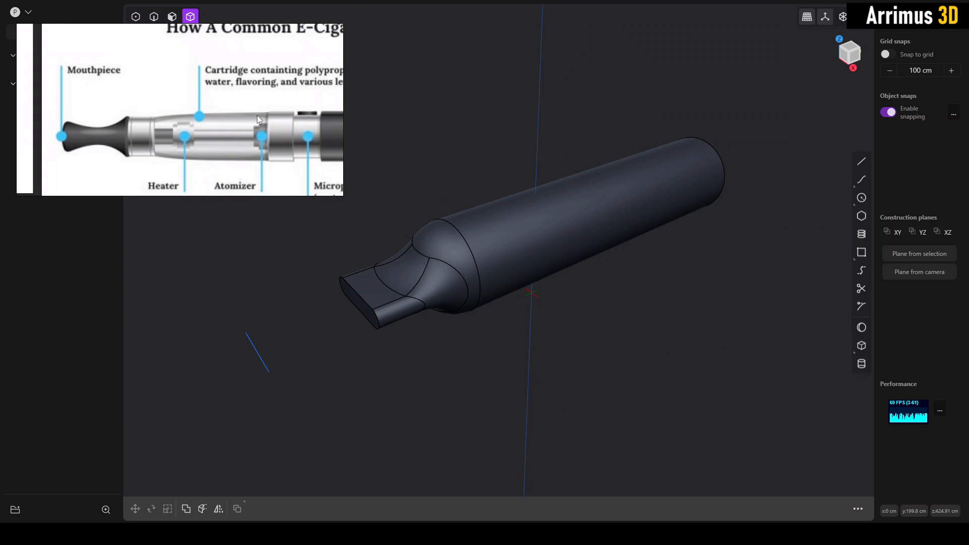
middle_click_drag(430, 221, 465, 261)
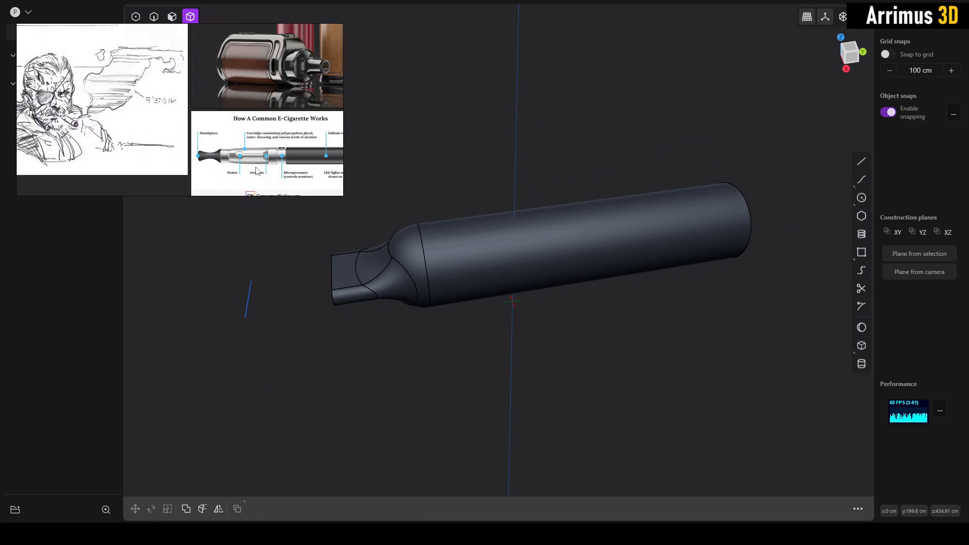
middle_click_drag(219, 110, 226, 126)
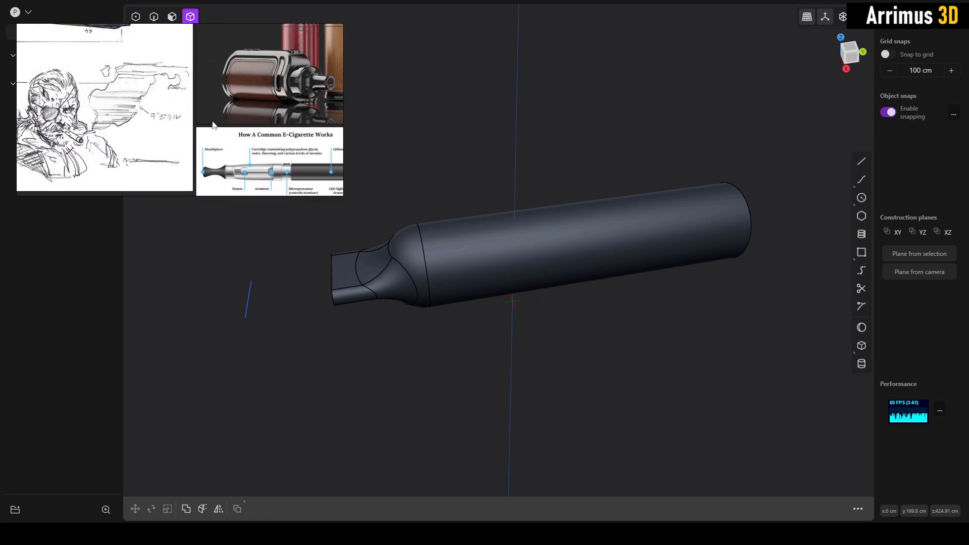
scroll(227, 132, "down", 4)
scroll(174, 107, "up", 5)
middle_click_drag(173, 107, 180, 118)
scroll(397, 259, "up", 1)
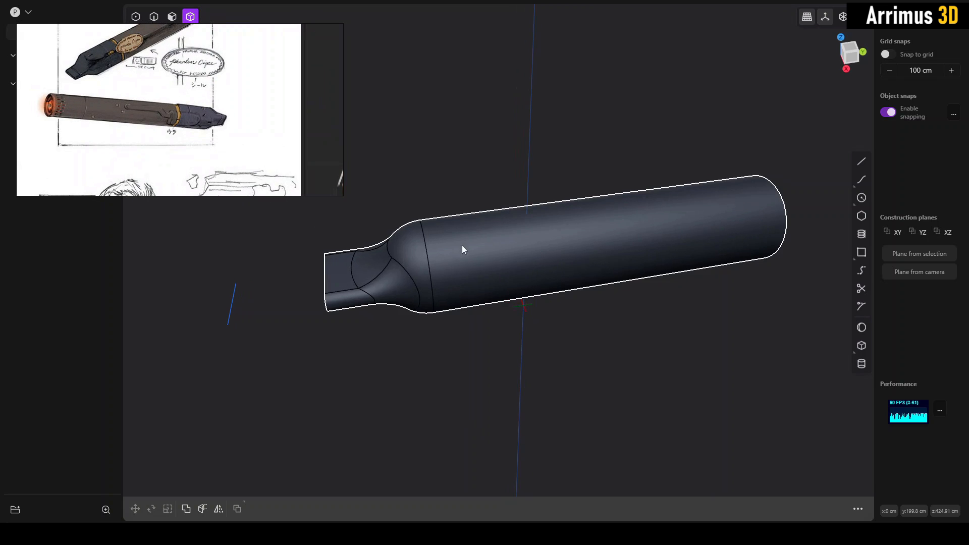
- In the top view, draw a straight line about 708 cm long across the body, just behind the domed section
middle_click_drag(461, 248, 607, 261)
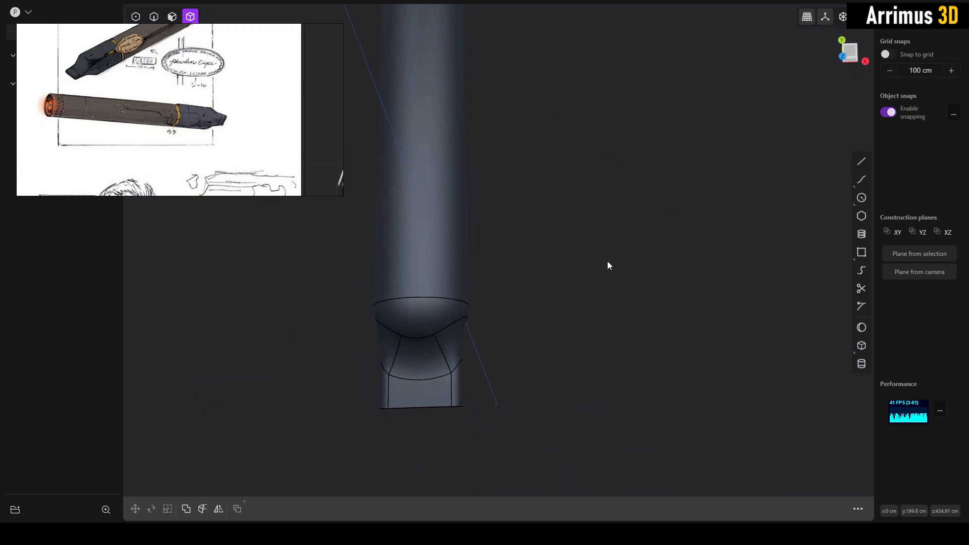
left_click(839, 61)
key("l")
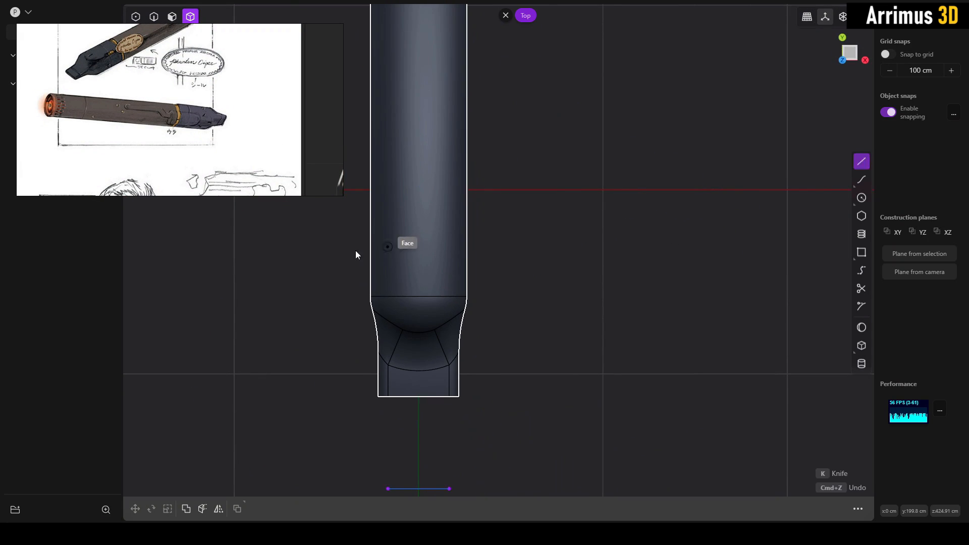
left_click(350, 253)
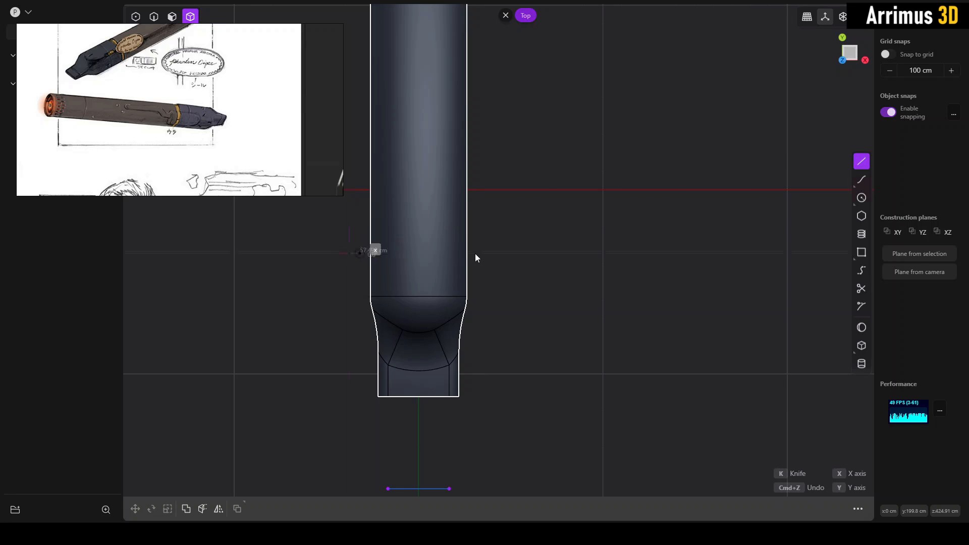
right_click(493, 244)
scroll(494, 242, "up", 3)
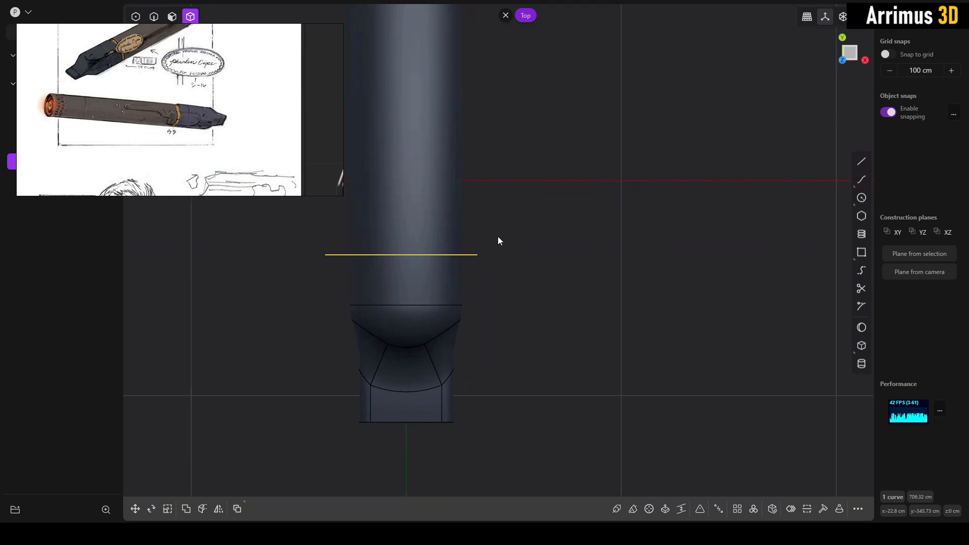
left_click(496, 236)
- Cut the solid with the drawn line to separate the mouthpiece section from the rear body
scroll(490, 237, "up", 2)
middle_click_drag(489, 239, 538, 198, "shift")
left_click(461, 287)
key("c")
left_click(486, 268)
key("Return")
key("Escape")
- Add a small chamfer to both circular edges where the mouthpiece section meets the rear body
key("2")
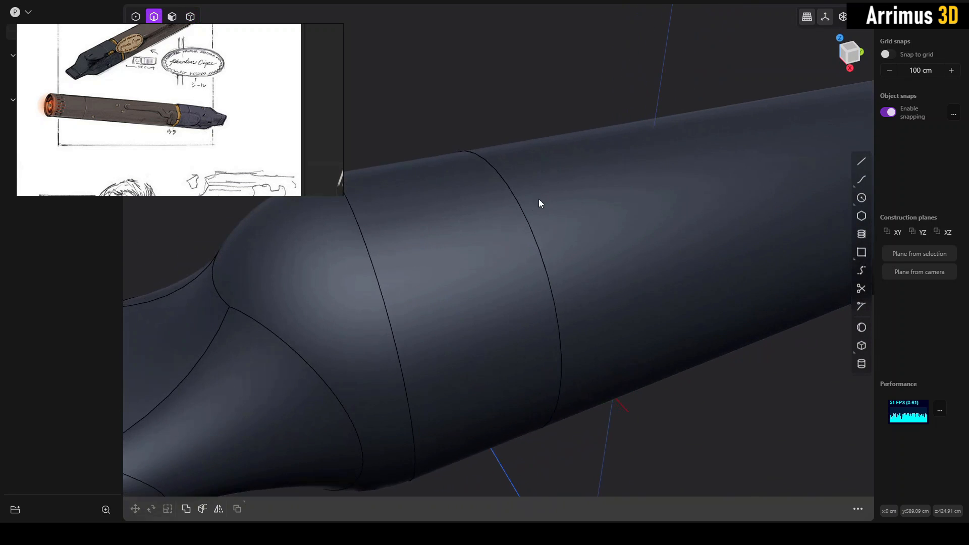
left_click(519, 219)
key("f")
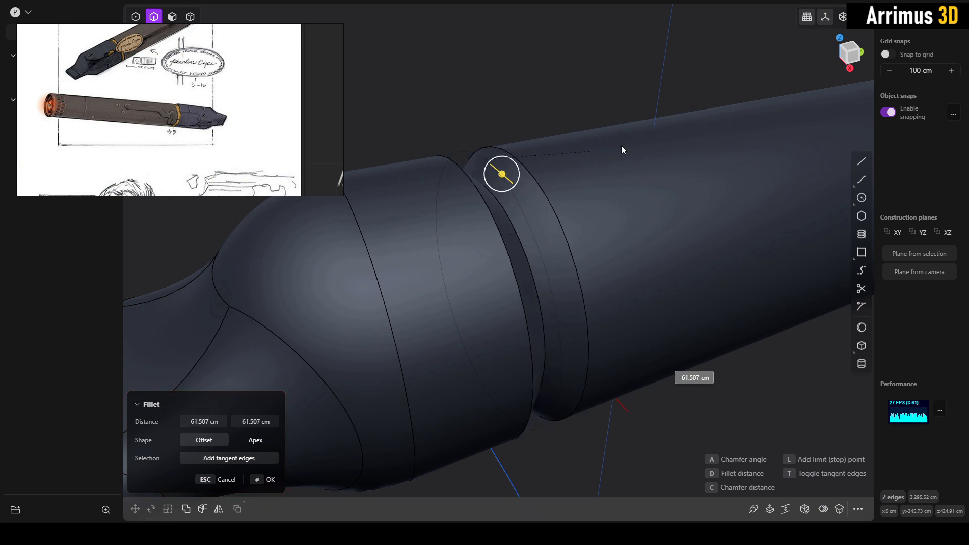
left_click(569, 162)
right_click(569, 161)
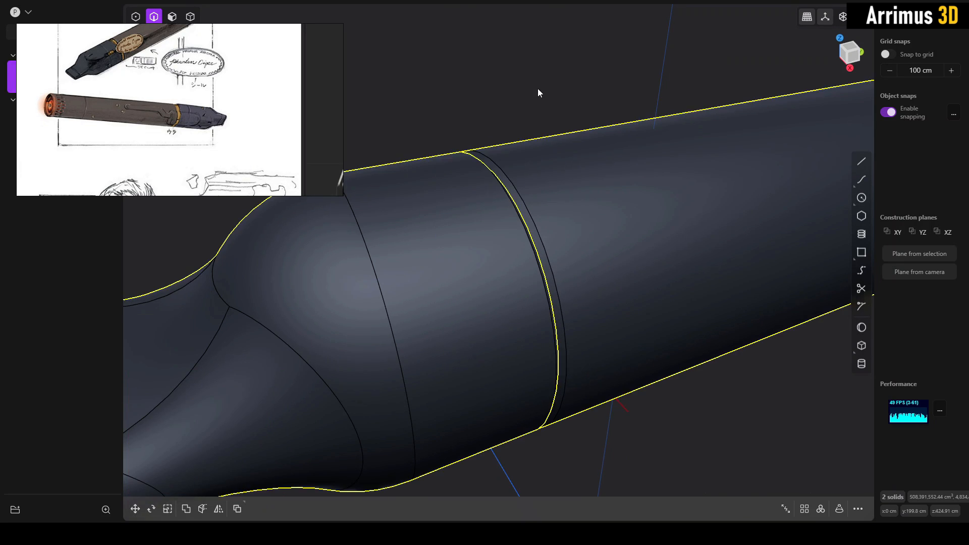
left_click(538, 89)
- Give the mouthpiece section a new material with a very dark neutral grey color
scroll(532, 135, "down", 5)
scroll(537, 227, "down", 5)
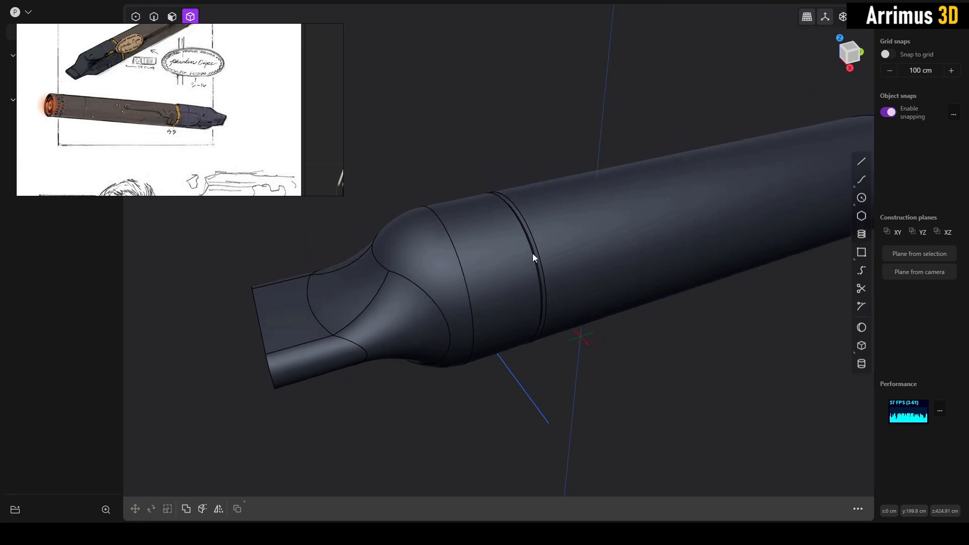
key("4")
left_click(483, 256)
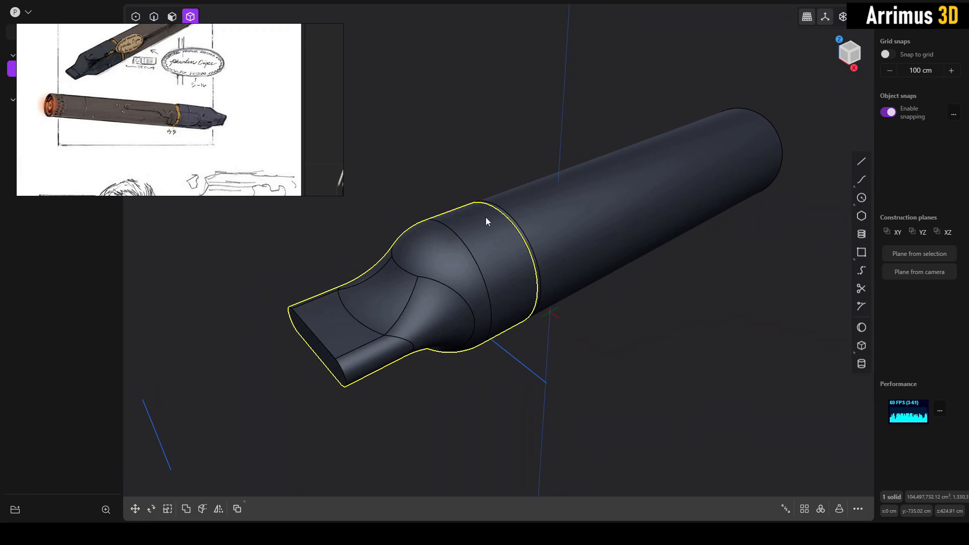
key("m")
left_click(236, 215)
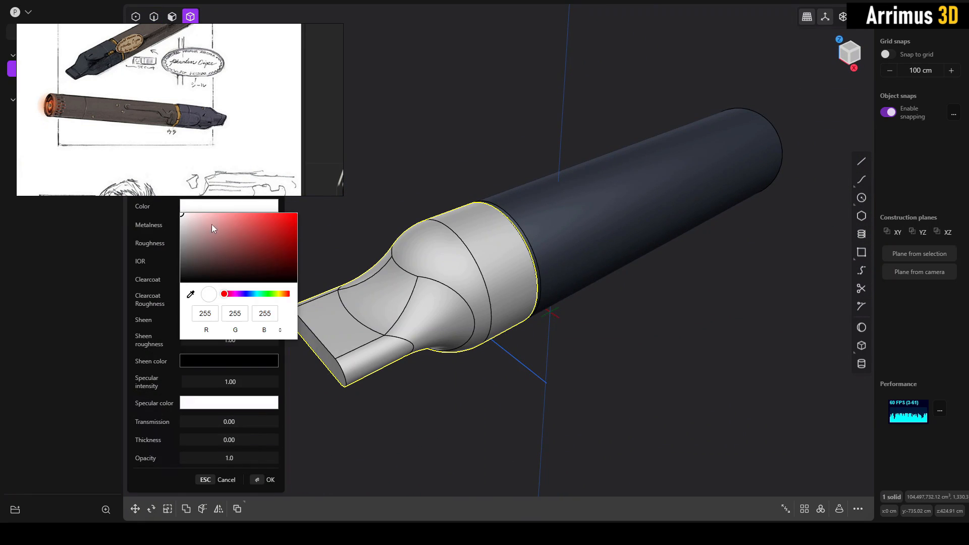
left_click(187, 257)
key("Return")
left_click(492, 183)
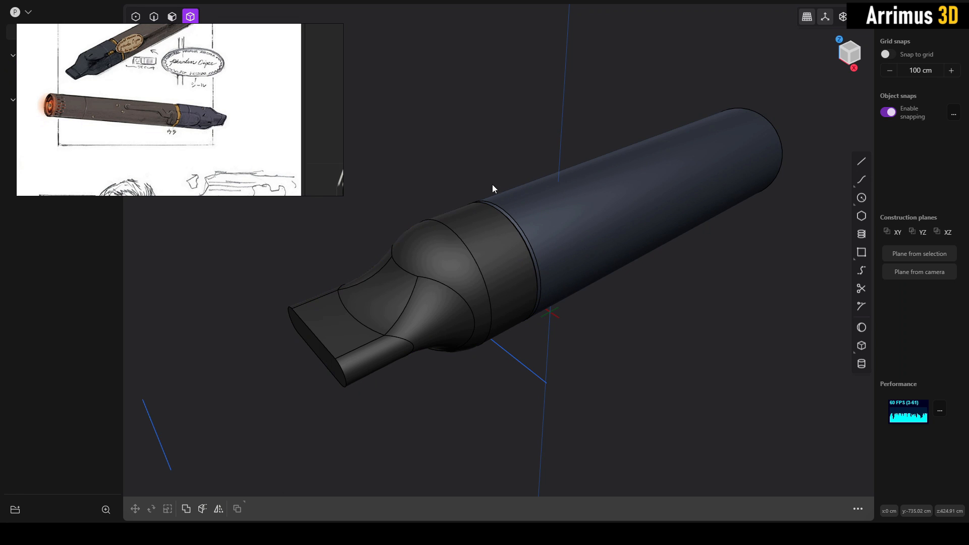
- Examine the concept drawing, the labelled e-cigarette diagram and the vape device photos for part divisions and details
mouse_move(492, 185)
middle_mouse_down()
mouse_move(452, 179)
mouse_move(480, 183)
middle_mouse_up()
middle_click_drag(230, 100, 215, 126)
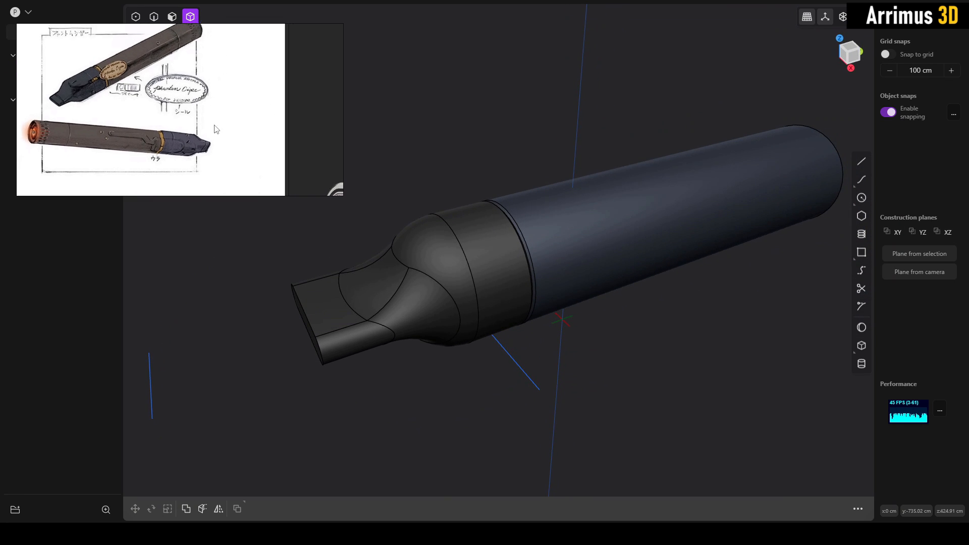
middle_click_drag(480, 178, 487, 201)
scroll(210, 125, "down", 6)
middle_click_drag(257, 177, 217, 119)
scroll(216, 119, "up", 6)
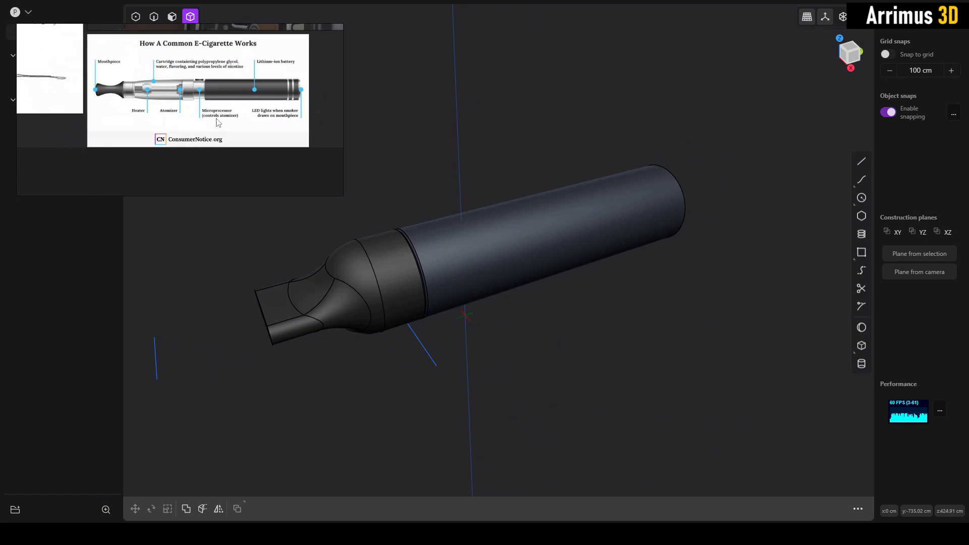
mouse_move(180, 89)
middle_mouse_down()
mouse_move(303, 111)
mouse_move(191, 180)
middle_mouse_up()
middle_click_drag(228, 83, 205, 195)
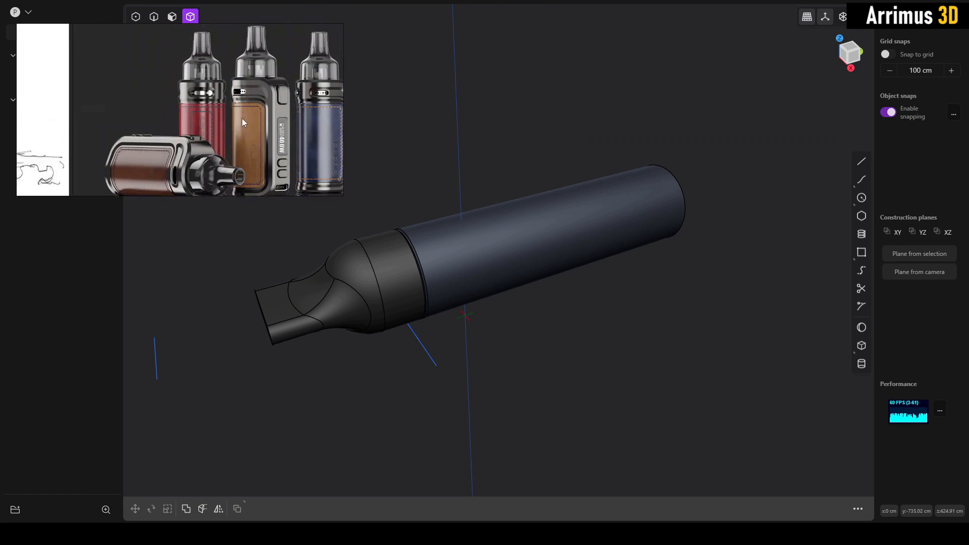
middle_click_drag(243, 119, 220, 182)
scroll(225, 104, "down", 5)
middle_click_drag(225, 98, 246, 154)
middle_click_drag(154, 124, 225, 99)
scroll(250, 99, "down", 5)
scroll(242, 164, "down", 2)
scroll(225, 98, "up", 6)
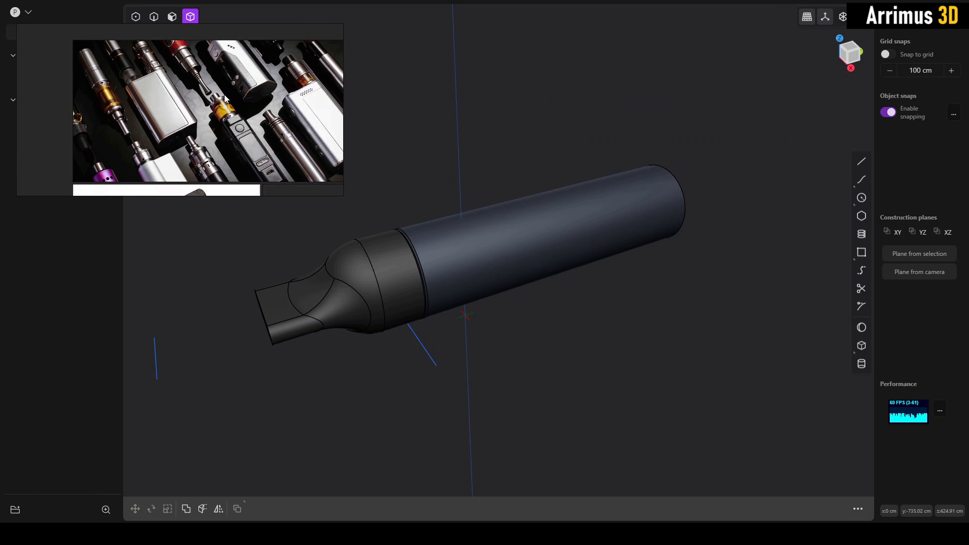
- Examine the photos of the blue IQOS device and the teal pod vape for button, ring and mouthpiece details
scroll(224, 95, "down", 4)
middle_click_drag(220, 169, 192, 115)
scroll(209, 135, "up", 4)
scroll(196, 121, "down", 2)
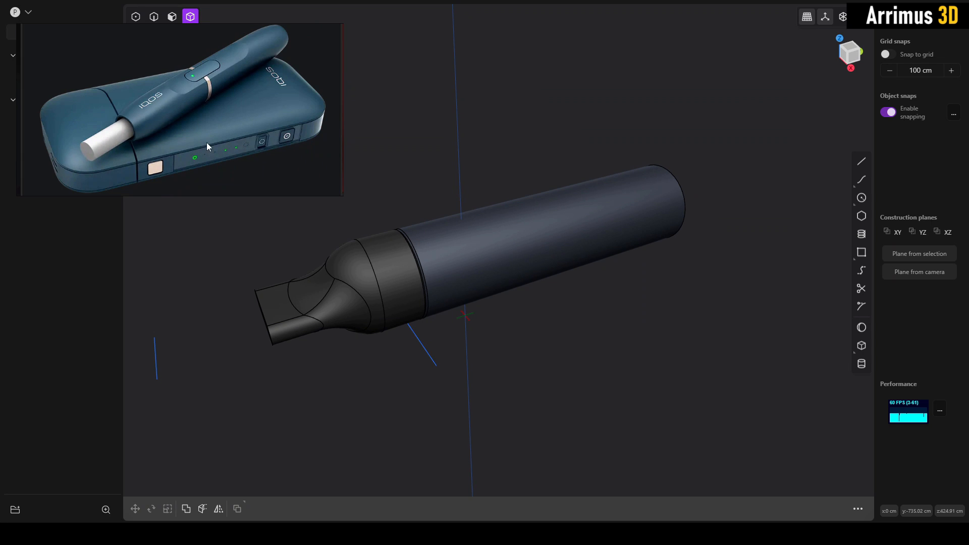
scroll(247, 155, "up", 2)
middle_click_drag(166, 140, 174, 139)
scroll(174, 139, "down", 2)
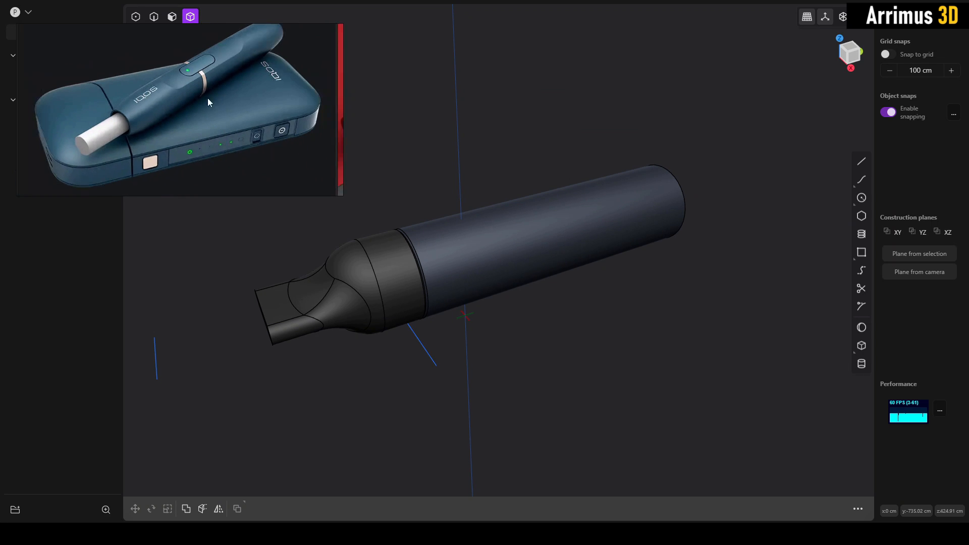
scroll(217, 106, "up", 3)
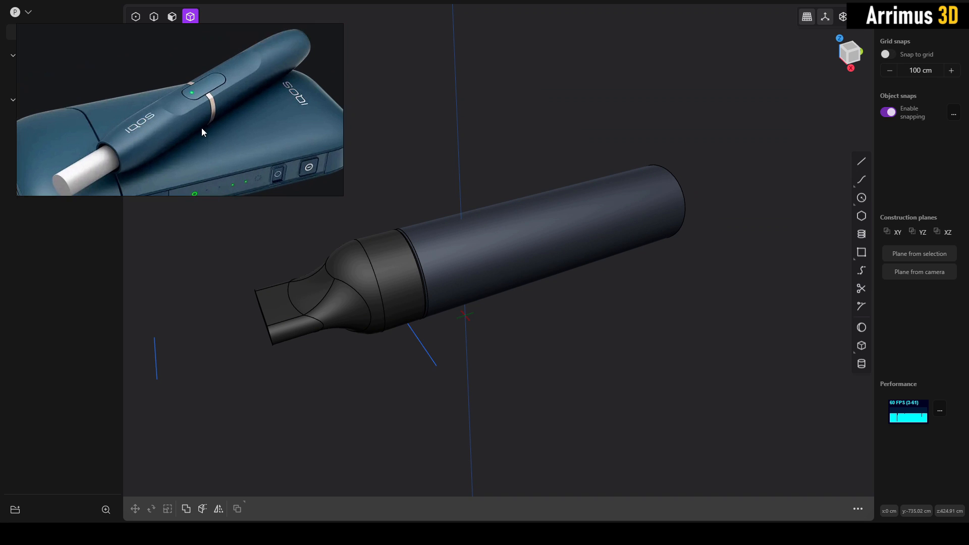
scroll(214, 100, "down", 4)
scroll(241, 77, "up", 4)
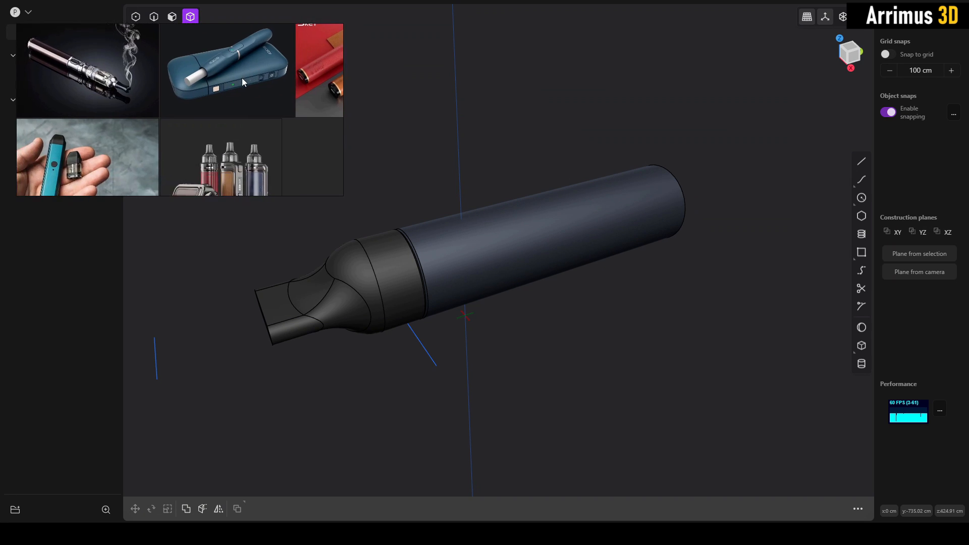
scroll(171, 122, "up", 3)
middle_click_drag(177, 105, 178, 152)
scroll(191, 151, "up", 3)
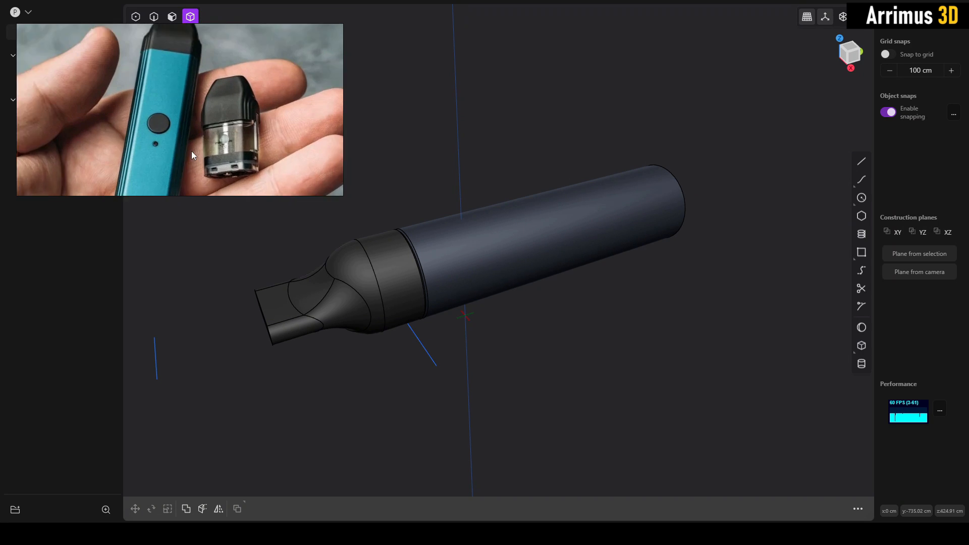
middle_click_drag(225, 103, 225, 142)
scroll(226, 142, "down", 3)
middle_click_drag(204, 90, 195, 64)
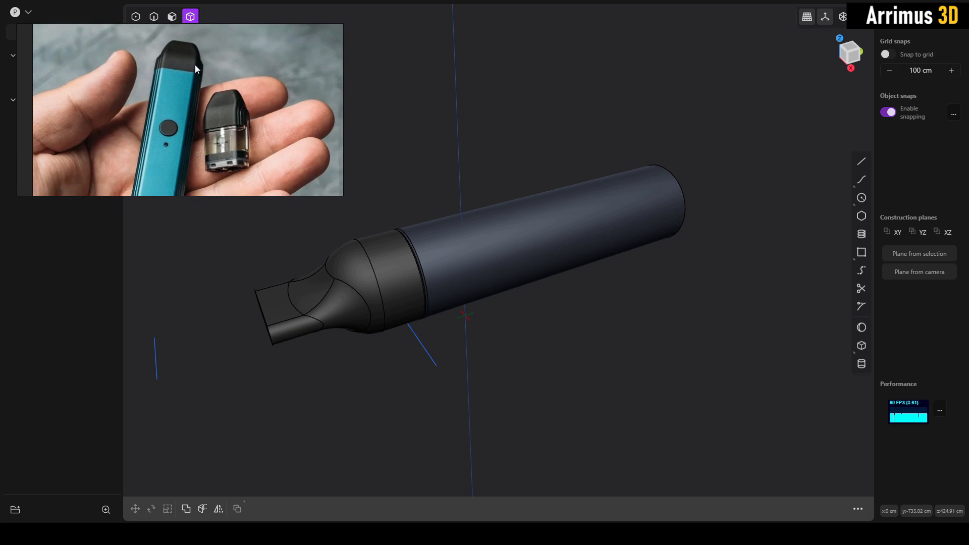
- Examine the teal pod vape, the labelled e-cigarette diagram and the red and orange vapes for details where mouthpiece meets body
scroll(196, 56, "down", 3)
middle_click_drag(187, 145, 186, 123)
scroll(167, 135, "up", 3)
scroll(167, 135, "down", 5)
scroll(211, 112, "up", 3)
scroll(186, 123, "up", 2)
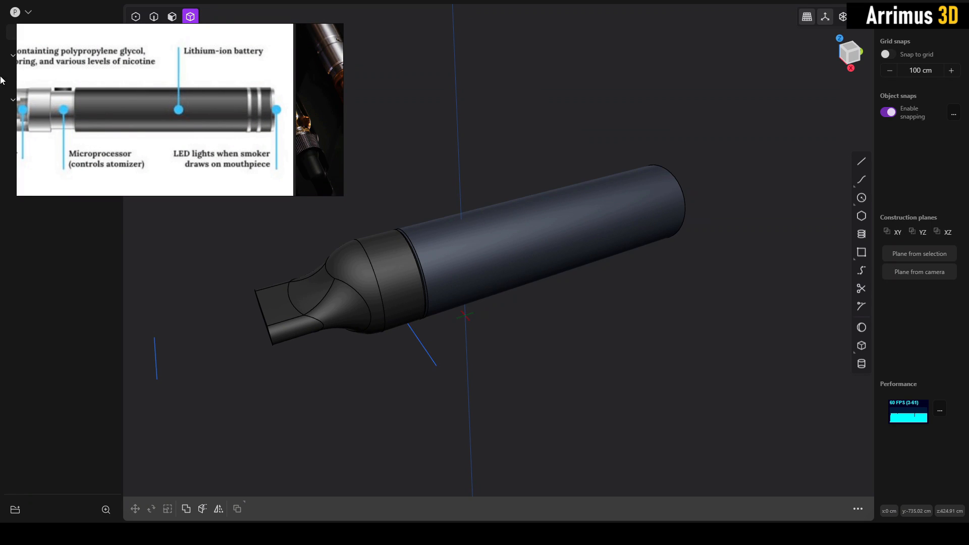
scroll(139, 134, "down", 4)
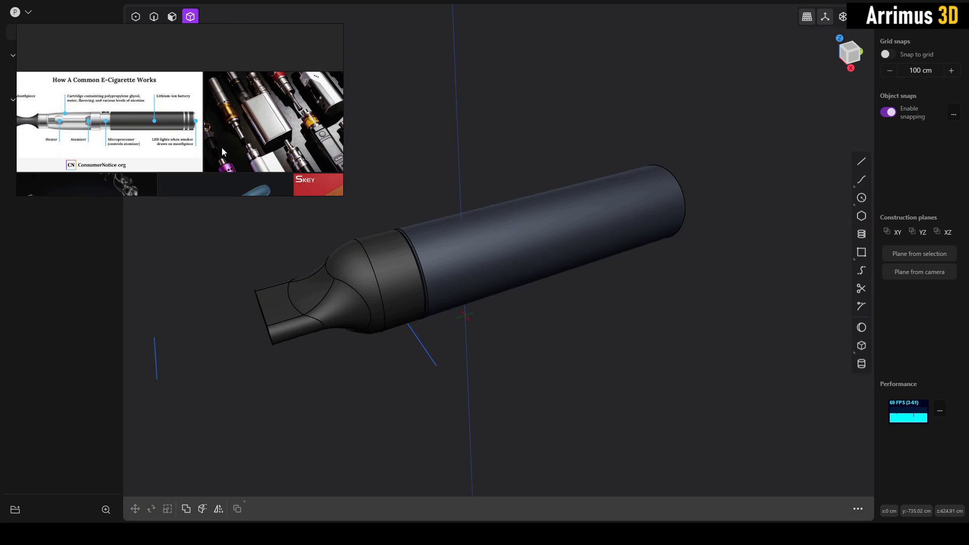
scroll(164, 105, "up", 2)
scroll(164, 104, "down", 3)
scroll(150, 95, "up", 4)
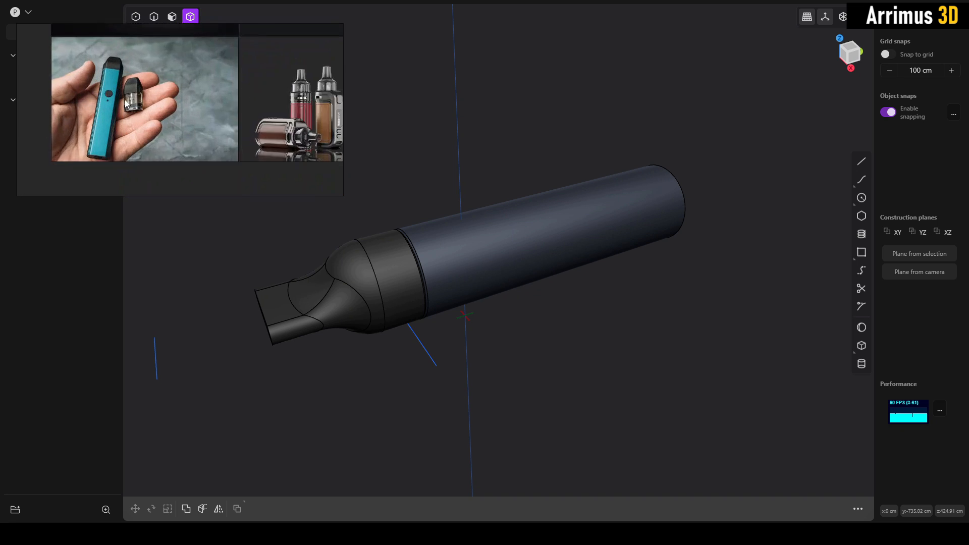
scroll(136, 99, "up", 2)
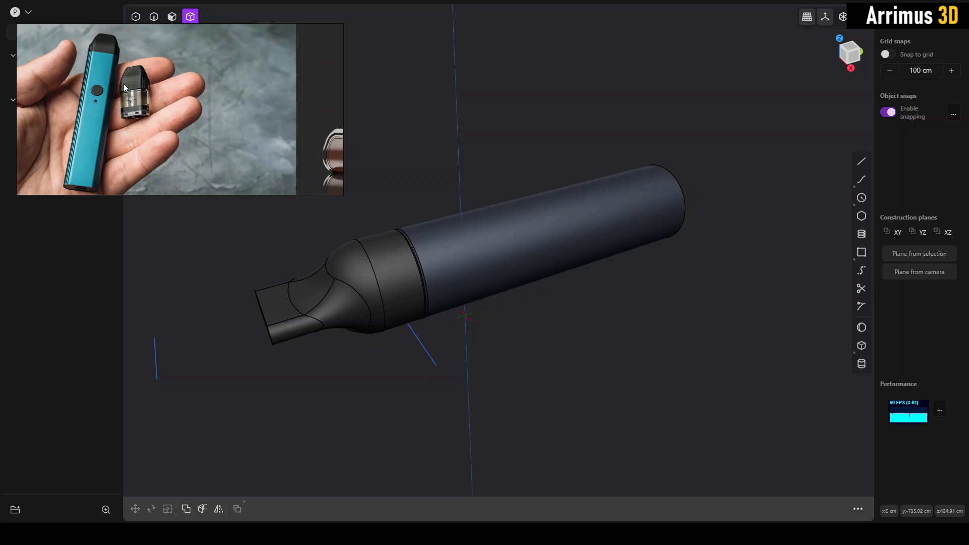
scroll(198, 105, "down", 5)
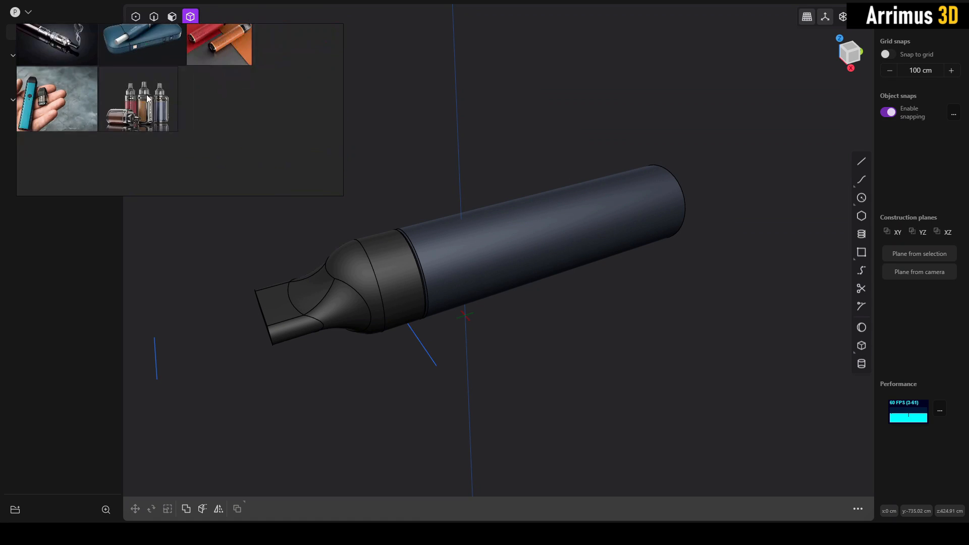
scroll(228, 96, "up", 5)
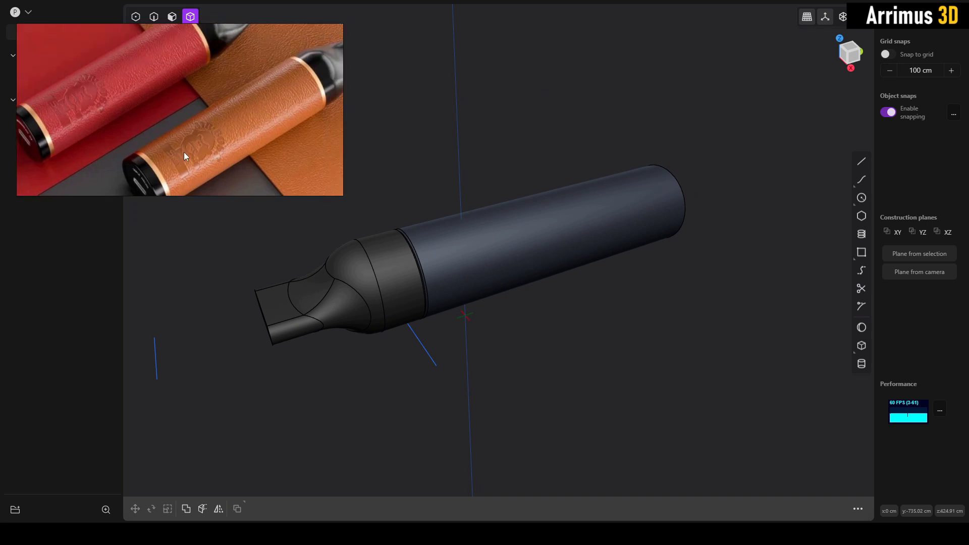
scroll(155, 99, "down", 2)
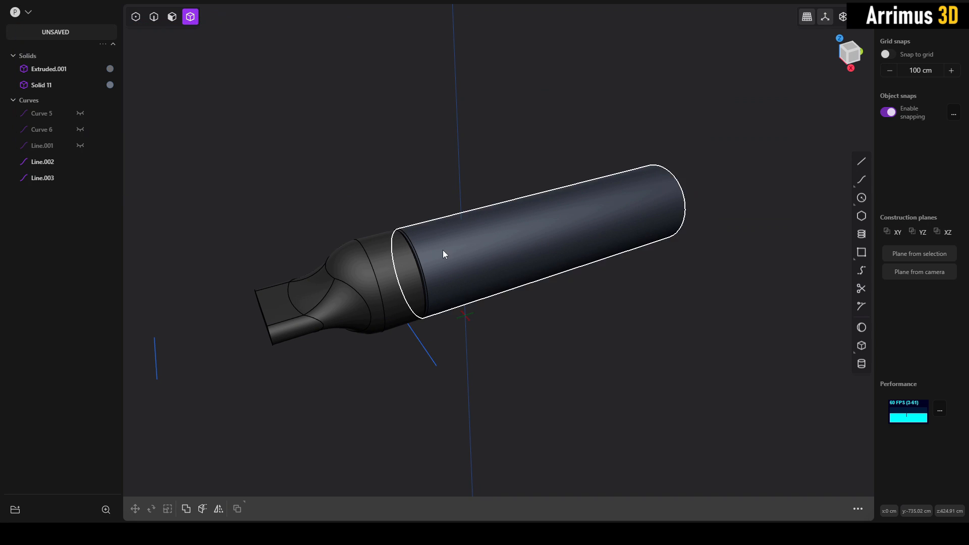
- Examine the chamfered joint between the dark mouthpiece section and the blue-grey cylindrical body
scroll(440, 246, "up", 5)
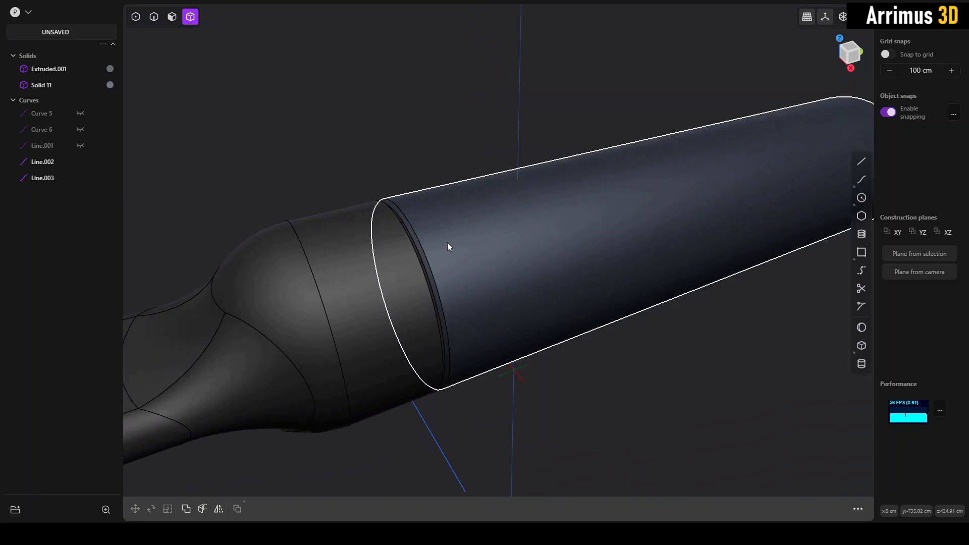
middle_click_drag(447, 243, 415, 250)
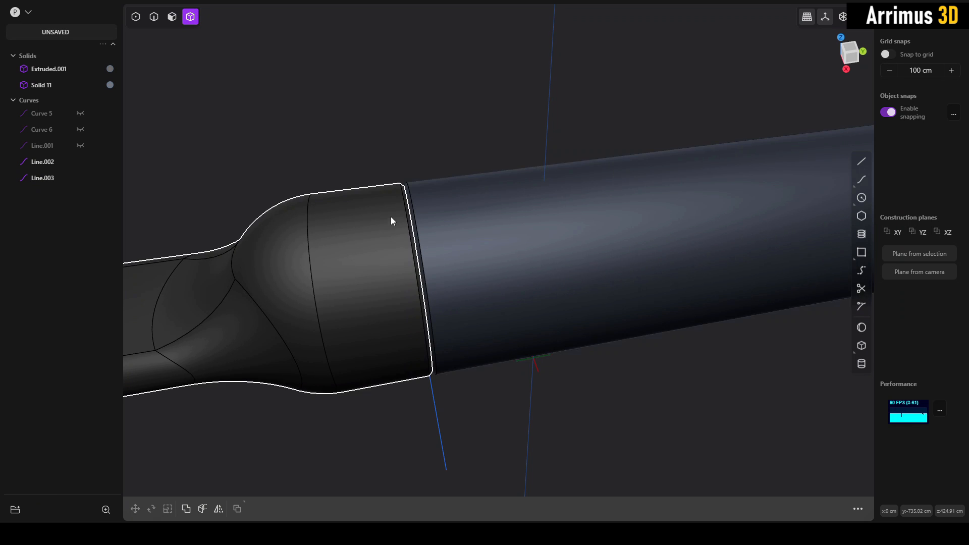
middle_click_drag(470, 261, 452, 218)
scroll(451, 218, "up", 4)
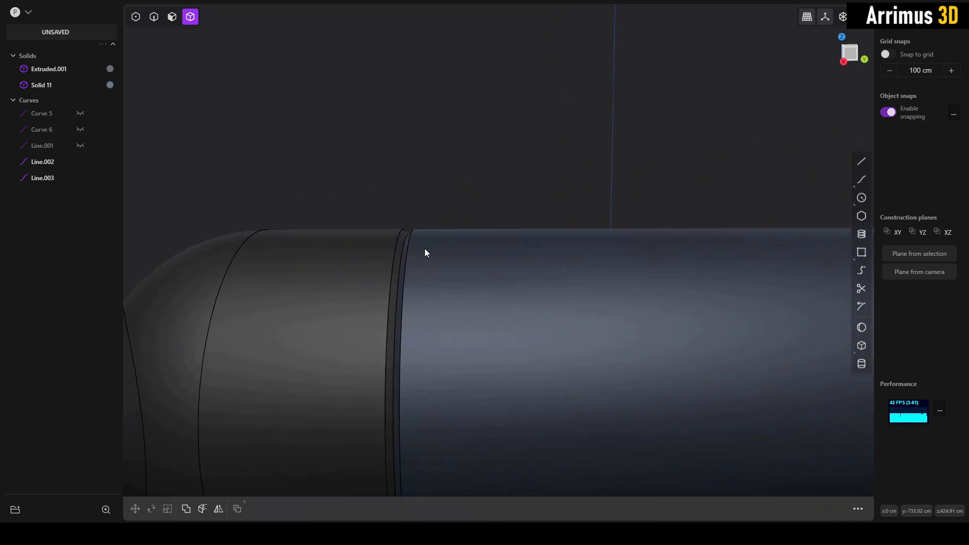
key("3")
left_click(405, 251)
middle_click_drag(466, 258, 456, 218)
left_click(467, 179)
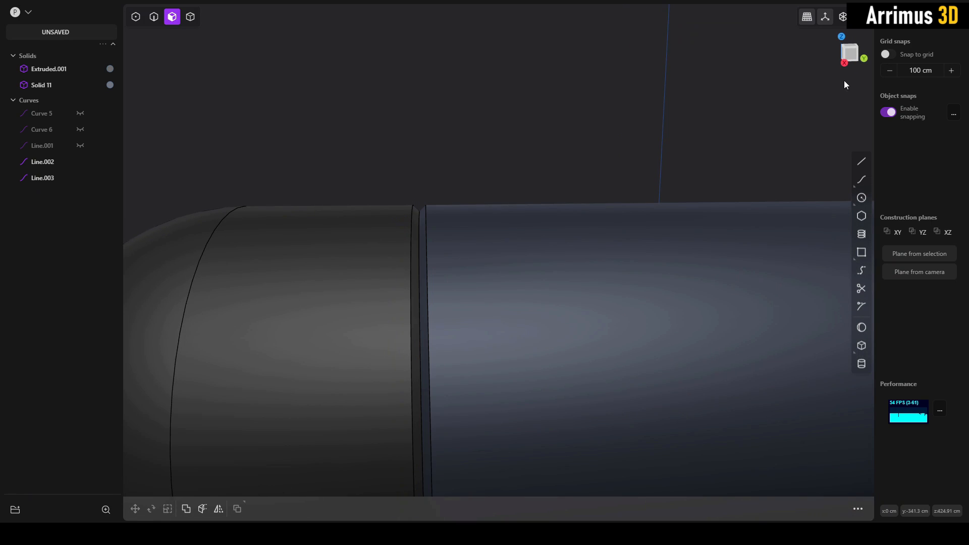
- In the right view, draw a diagonal line across the upper rear corner of the mouthpiece section
left_click(849, 55)
scroll(490, 165, "down", 3)
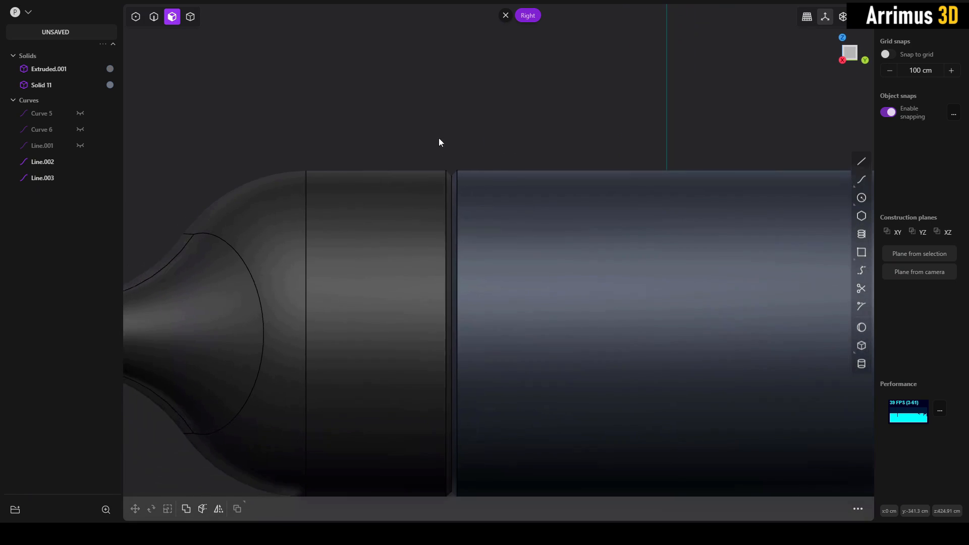
key("l")
left_click(346, 154)
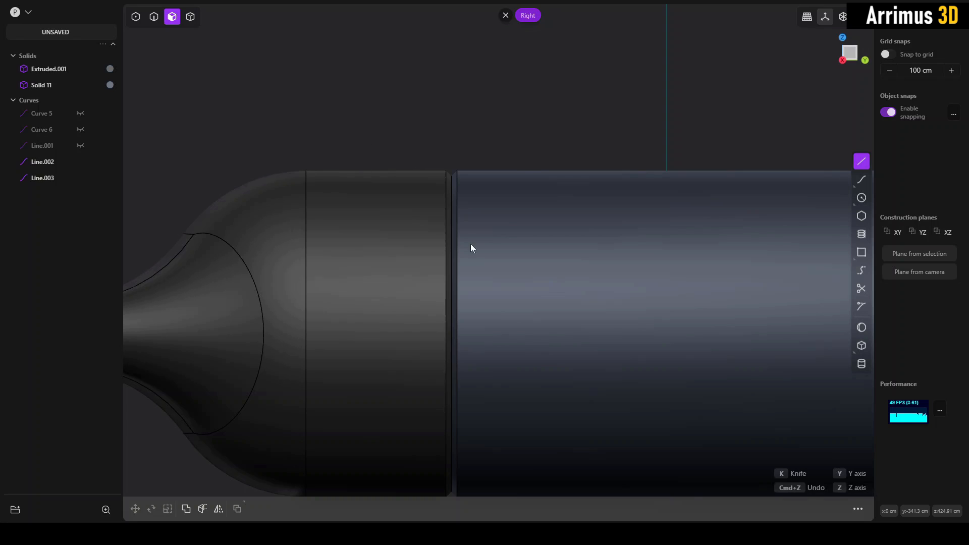
left_click(525, 129)
- Cut the mouthpiece section with the diagonal line to split off its upper rear corner
key("4")
left_click(377, 213)
key("c")
left_click(361, 156)
right_click(404, 139)
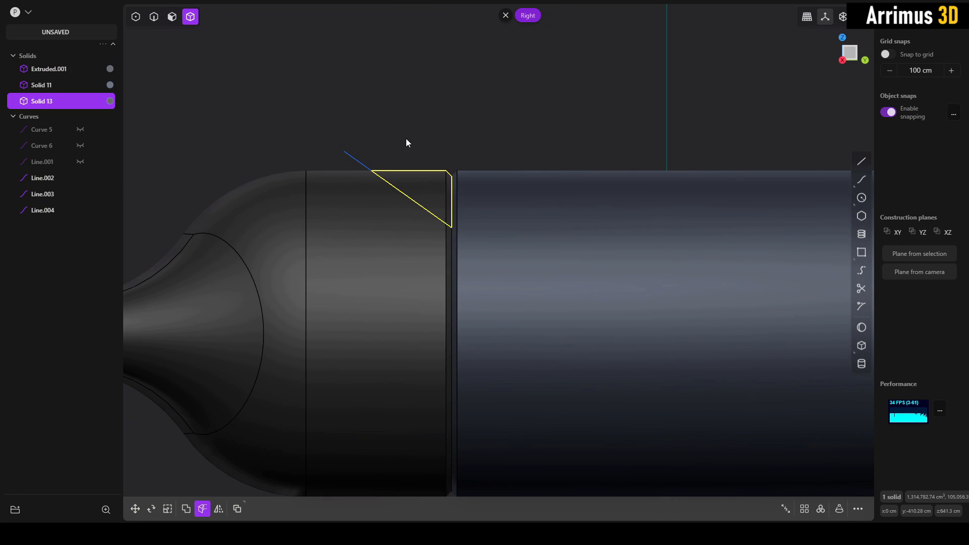
- Delete the diagonal cutting line and the wedge cut from the upper rear corner of the mouthpiece section
key("2")
left_click(359, 157)
key("x")
key("4")
left_click(421, 184)
key("x")
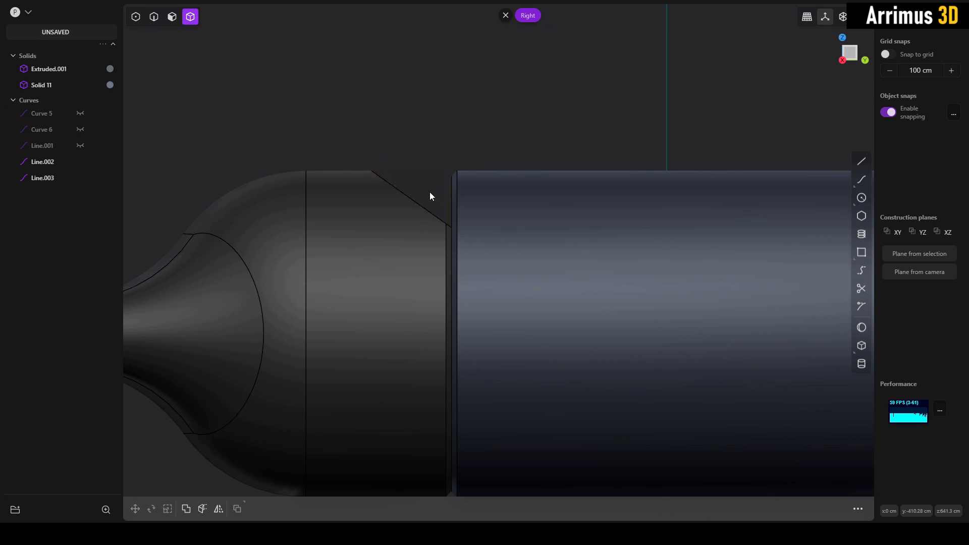
middle_click_drag(438, 175, 506, 243)
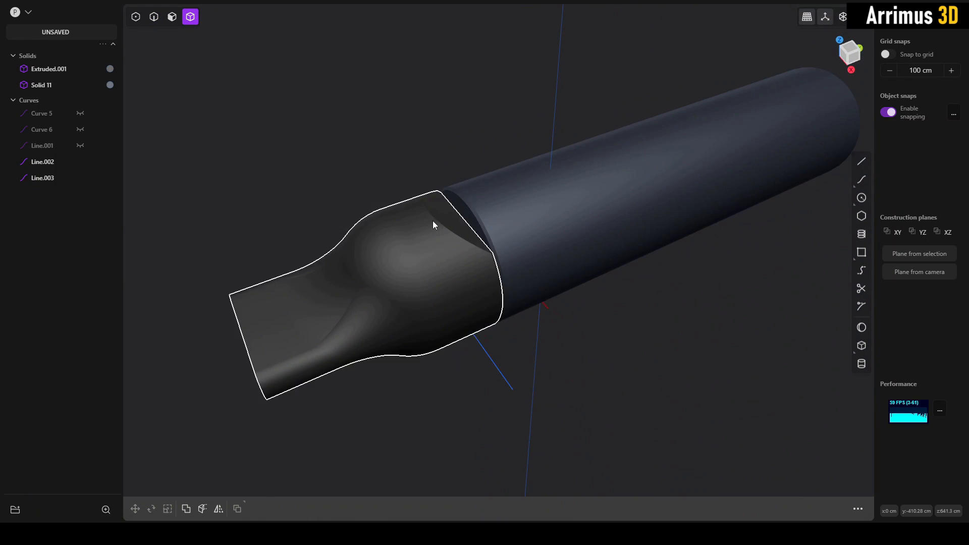
middle_click_drag(440, 196, 483, 225)
scroll(477, 238, "up", 3)
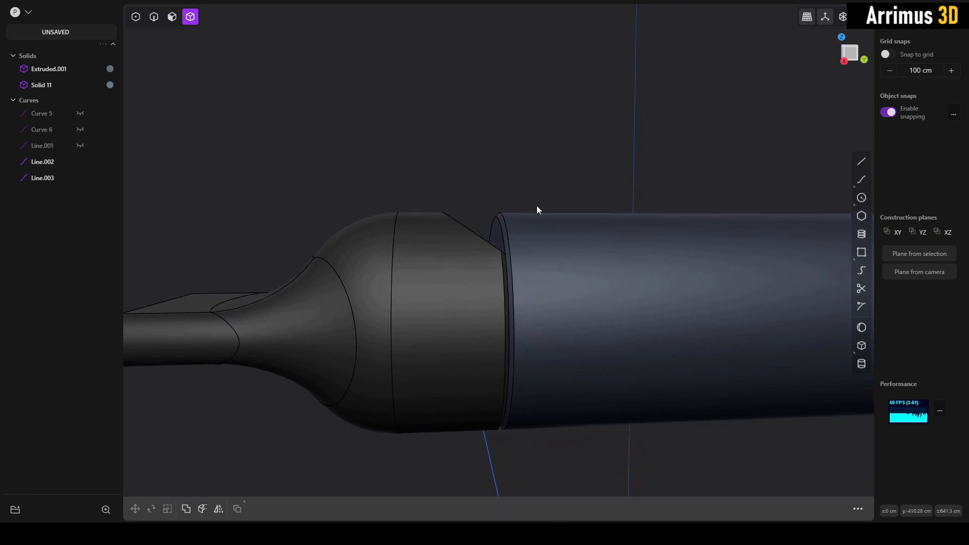
- Undo the deletion of the corner wedge and the diagonal cutting line
key("ctrl+z")
key("ctrl+z")
key("ctrl+z")
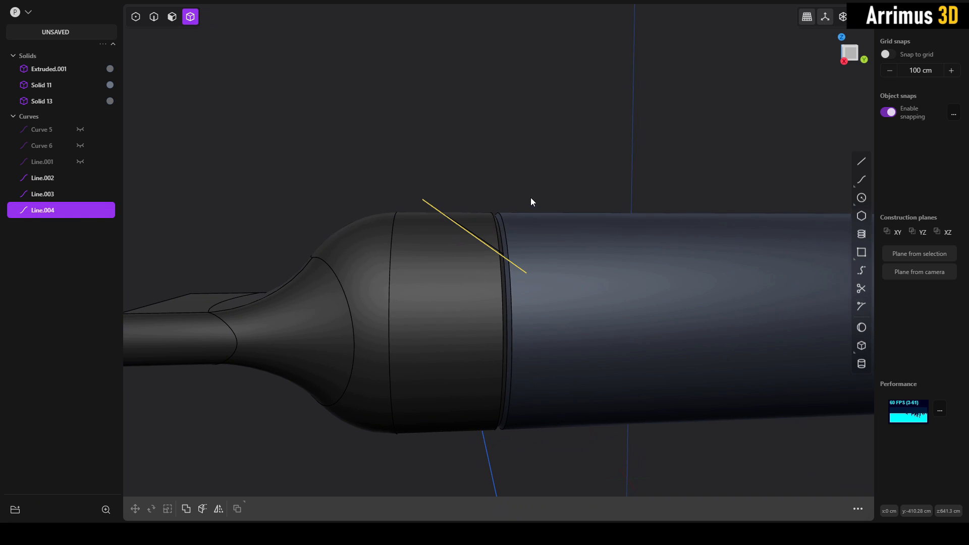
key("ctrl+z")
- Remove the diagonal cutting line and the cut-off upper rear wedge of the mouthpiece section
key("2")
left_click(431, 195)
key("Delete")
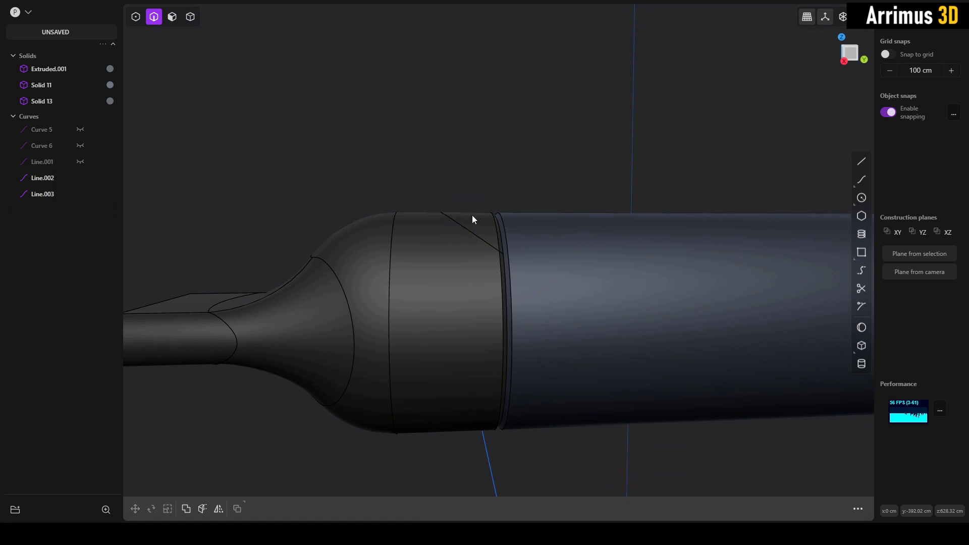
key("4")
left_click(476, 218)
key("Delete")
- Try to mirror the mouthpiece section with Freestyle Mirror, starting from the center of its flat end face
middle_click_drag(477, 218, 624, 210, "shift")
middle_click_drag(538, 221, 496, 264)
left_click(546, 243)
right_click(495, 264)
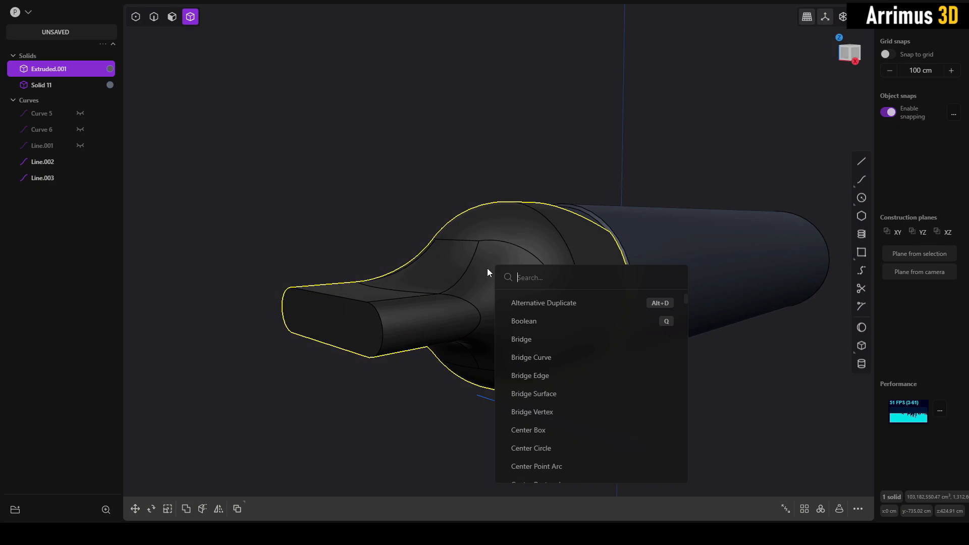
type("free")
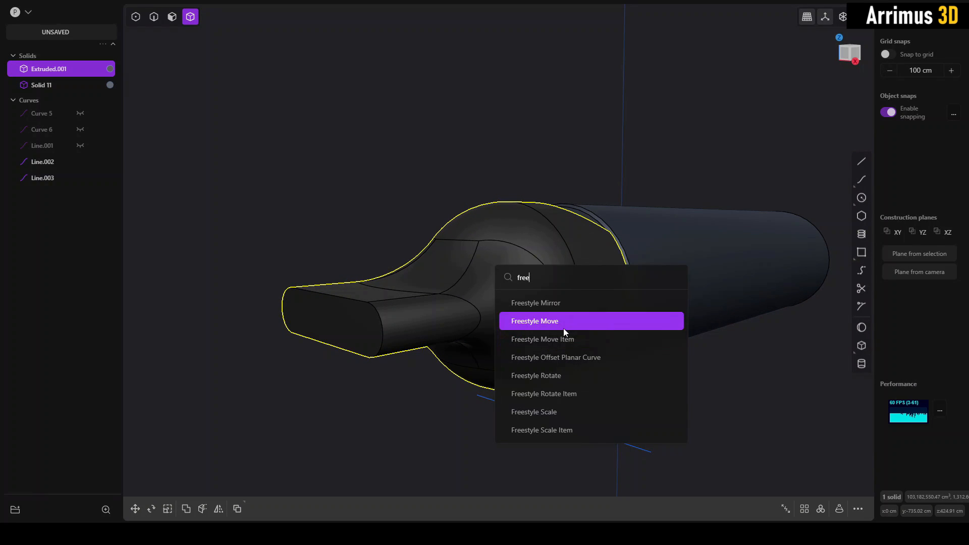
left_click(560, 306)
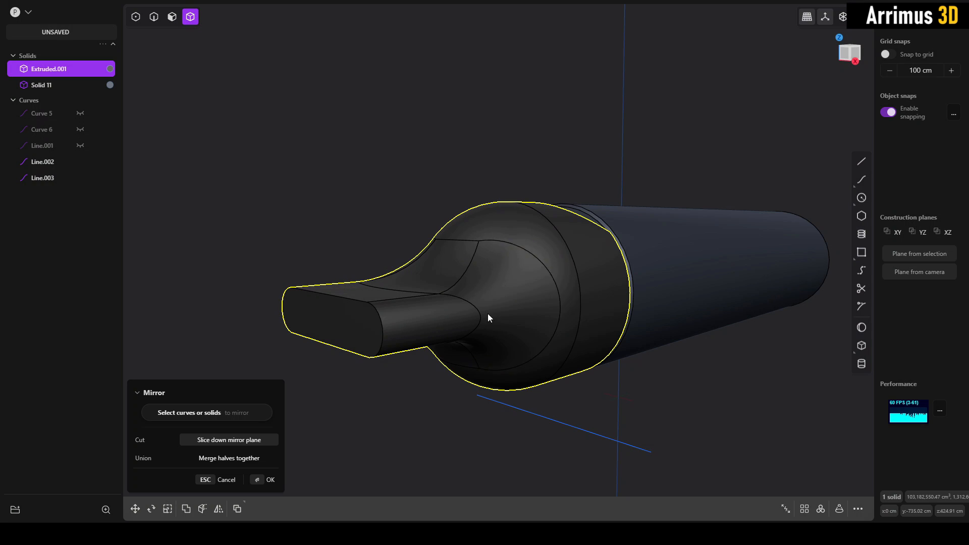
left_click(326, 322)
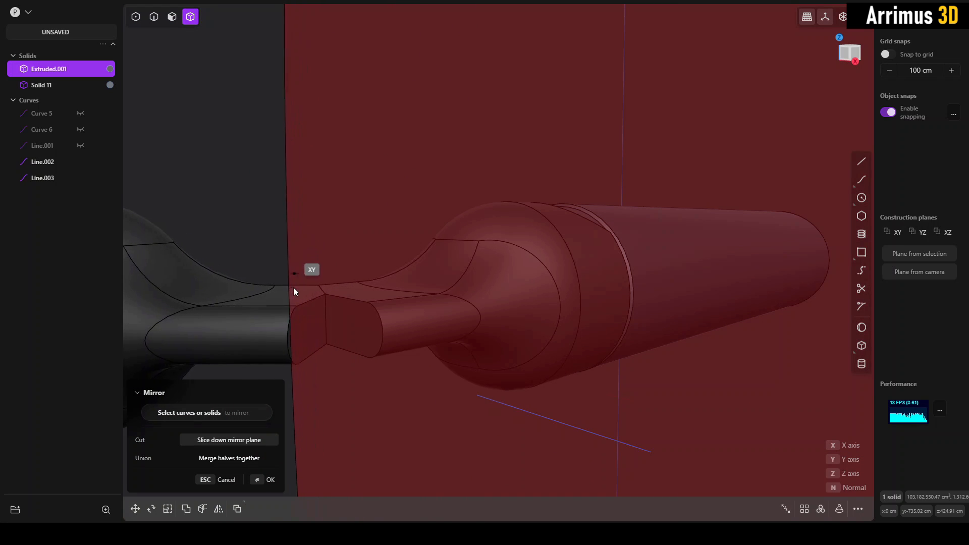
left_click(367, 337)
middle_click_drag(367, 337, 435, 338)
key("Return")
- Draw a straight line along the X axis from the center of the mouthpiece's flat end face past its side
middle_click_drag(362, 334, 400, 343)
key("l")
left_click(371, 326)
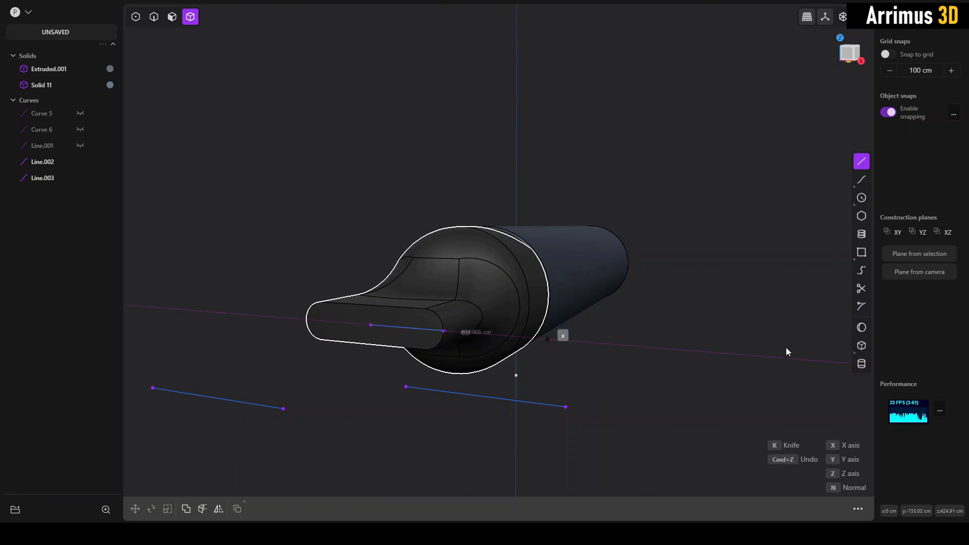
left_click(797, 358)
right_click(779, 318)
- Move the new line -373.577 cm along X so that it spans the full width of the mouthpiece section
key("2")
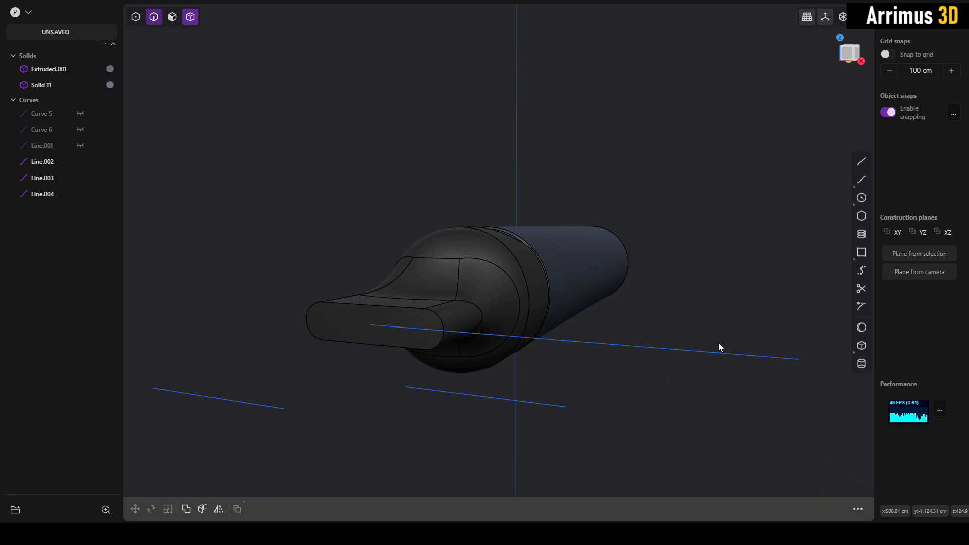
left_click(706, 352)
key("g")
key("x")
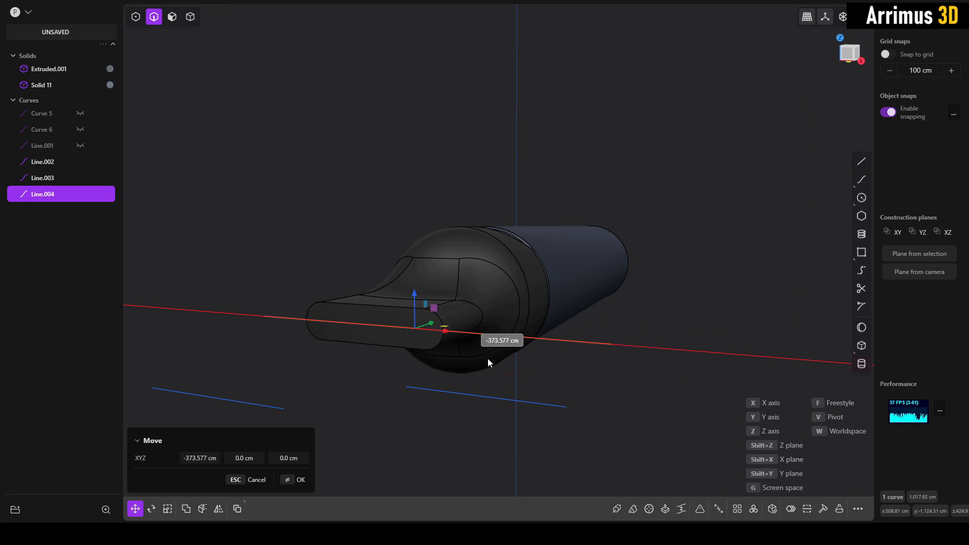
left_click(488, 358)
left_click(599, 359)
middle_click_drag(636, 331, 782, 189)
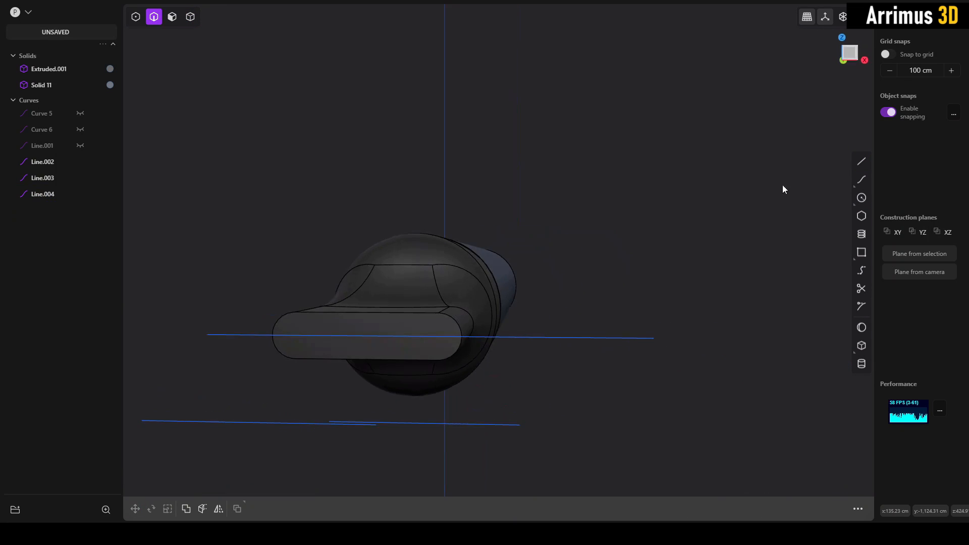
- In the front view, cut the mouthpiece section into upper and lower halves with the horizontal line
left_click(850, 59)
middle_click_drag(628, 232, 813, 78)
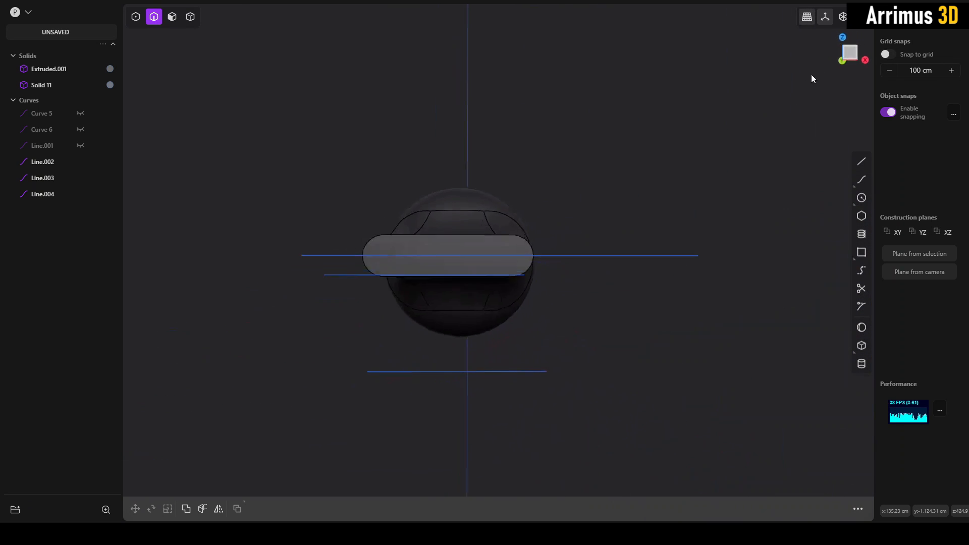
left_click(851, 55)
key("4")
left_click(496, 239)
key("c")
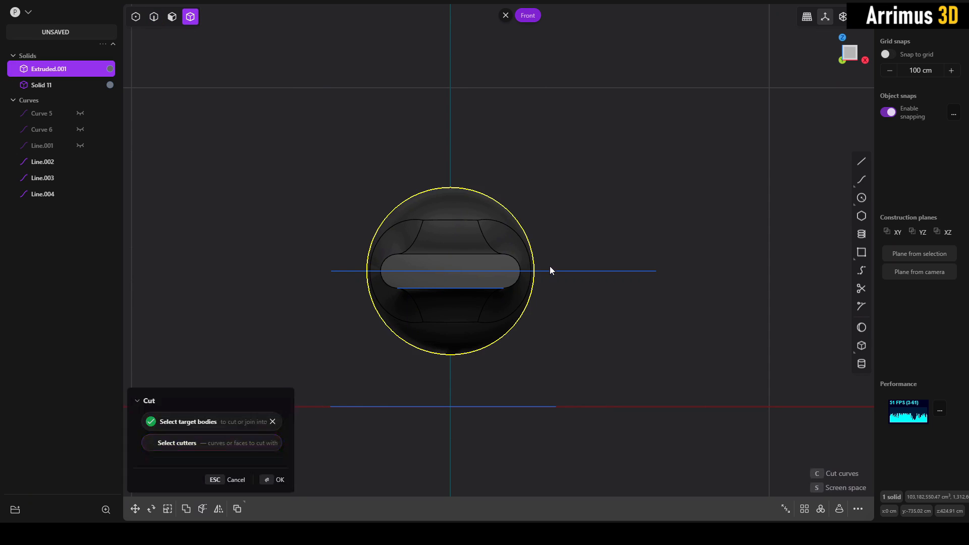
left_click(550, 270)
key("Return")
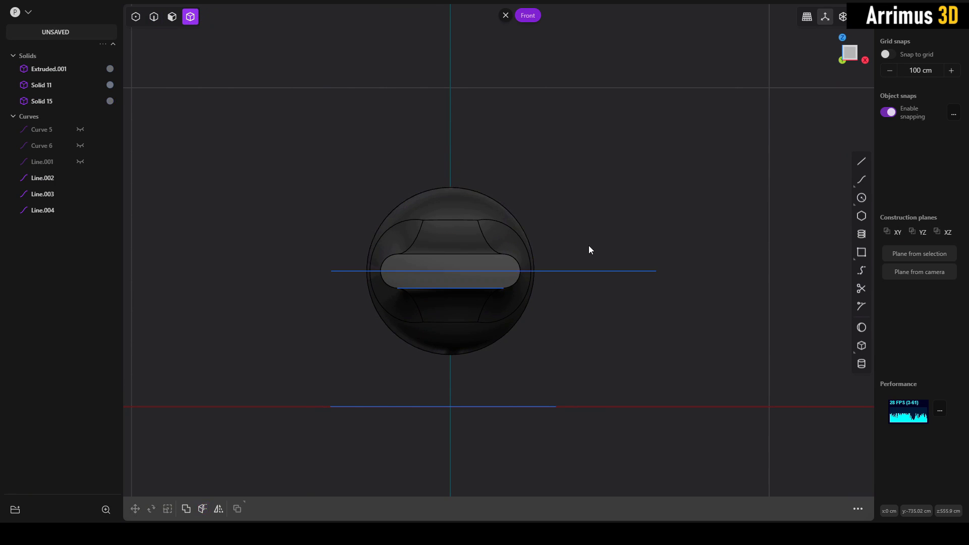
- Move the horizontal cutting line about 847 cm along negative Y, clear of the mouthpiece
key("2")
mouse_move(609, 232)
middle_mouse_down()
mouse_move(534, 269)
mouse_move(622, 241)
mouse_move(618, 232)
middle_mouse_up()
key("g")
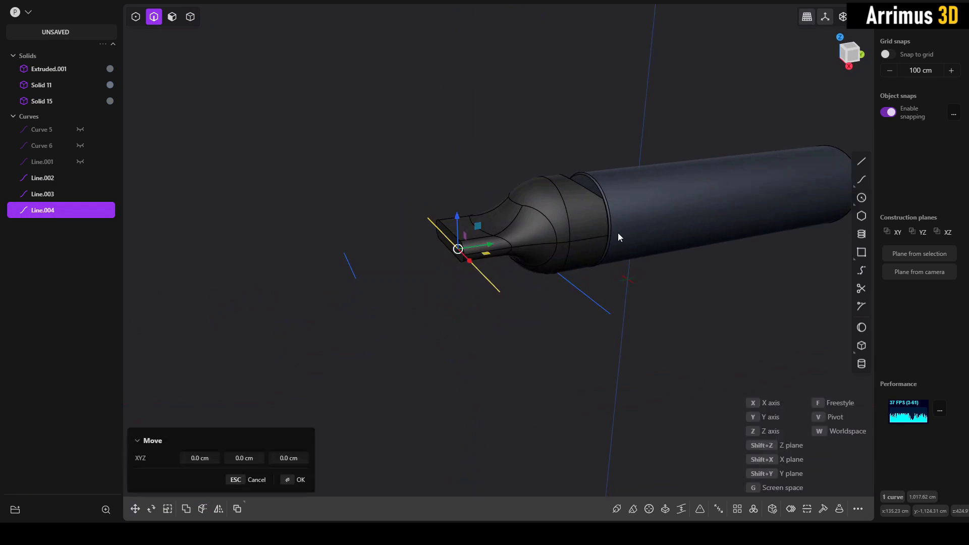
key("y")
left_click(452, 267)
right_click(492, 269)
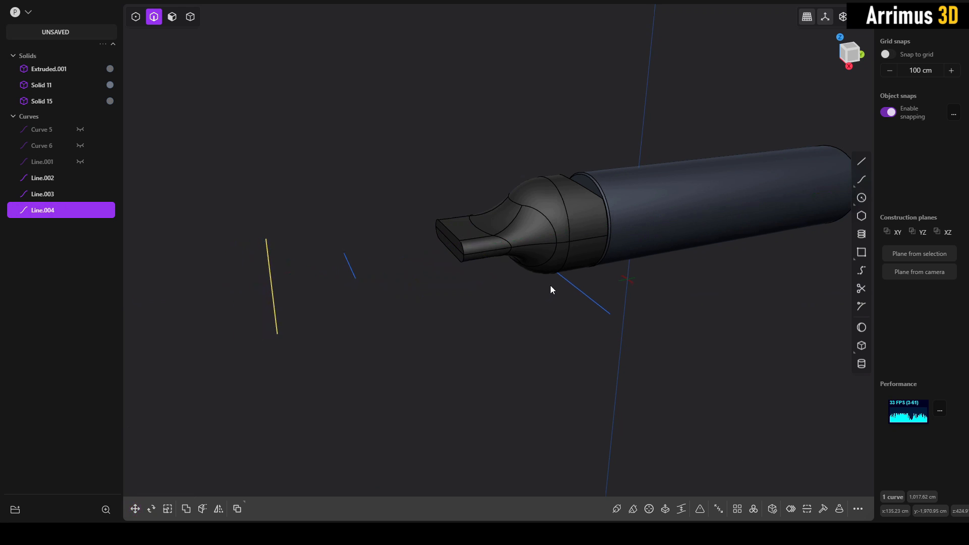
- Delete the lower half of the mouthpiece section
scroll(551, 284, "up", 2)
key("4")
left_click(559, 256)
key("x")
- Mirror the upper mouthpiece half downward about the horizontal cut plane to form a matching lower half
left_click(559, 220)
middle_click_drag(553, 253, 547, 240)
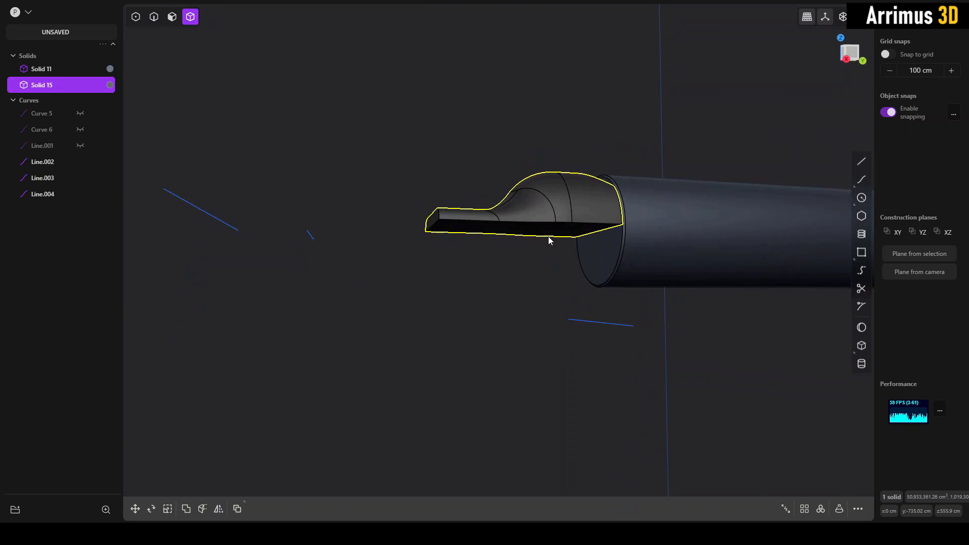
key("alt+x")
key("Return")
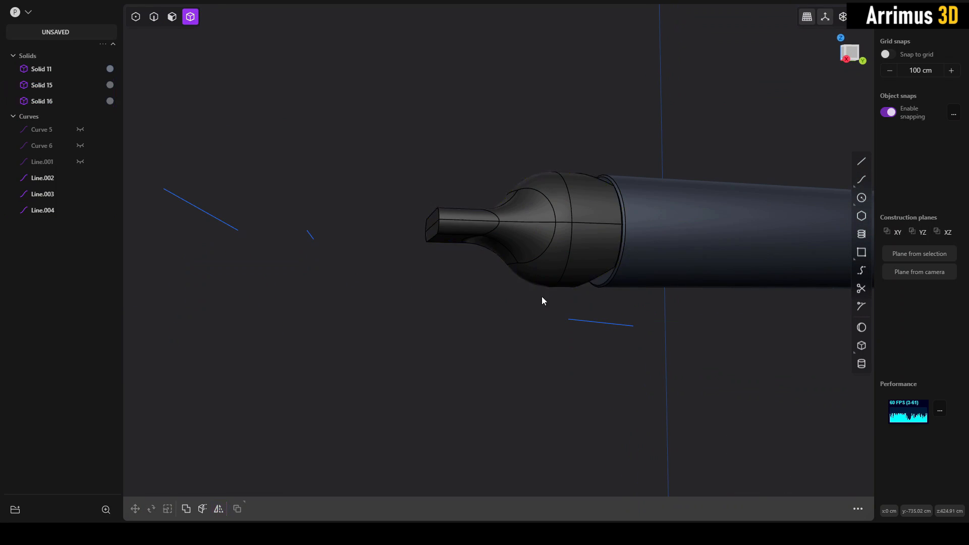
- Offset the upper and lower angled cut faces of the mouthpiece by about 17 cm near the body joint
middle_click_drag(541, 298, 537, 232)
key("3")
left_click(547, 208)
middle_click_drag(555, 290, 546, 341)
left_click(543, 333, "shift")
middle_click_drag(540, 306, 533, 258)
key("d")
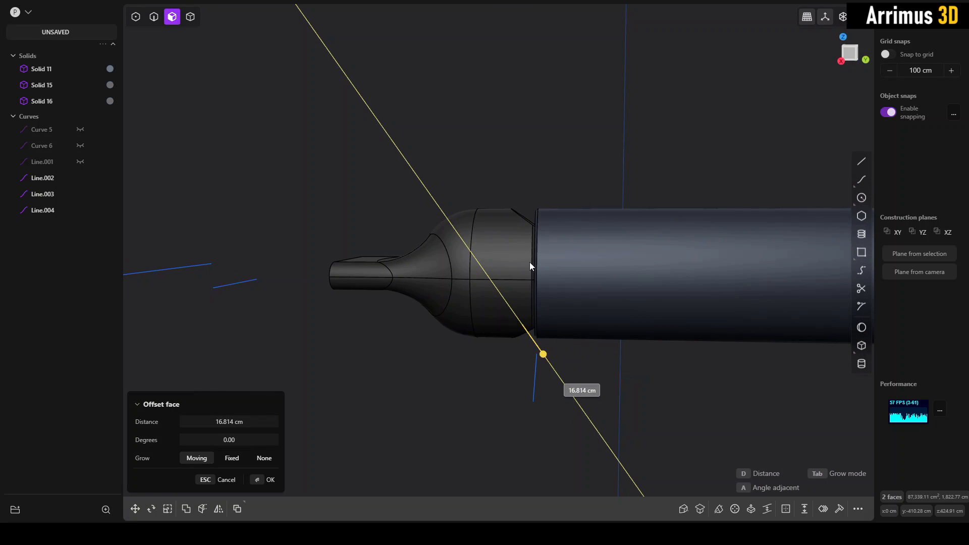
left_click(529, 262)
left_click(574, 171)
middle_click_drag(574, 171, 478, 308)
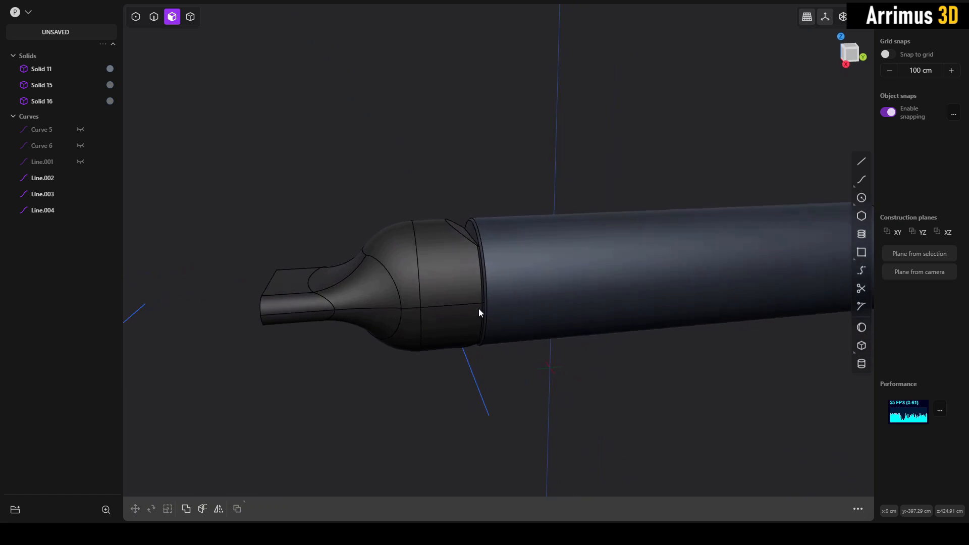
- Keep the reference board on top and examine the blue IQOS device's flattened button area and joint
left_click(348, 534)
key("ctrl+shift+a")
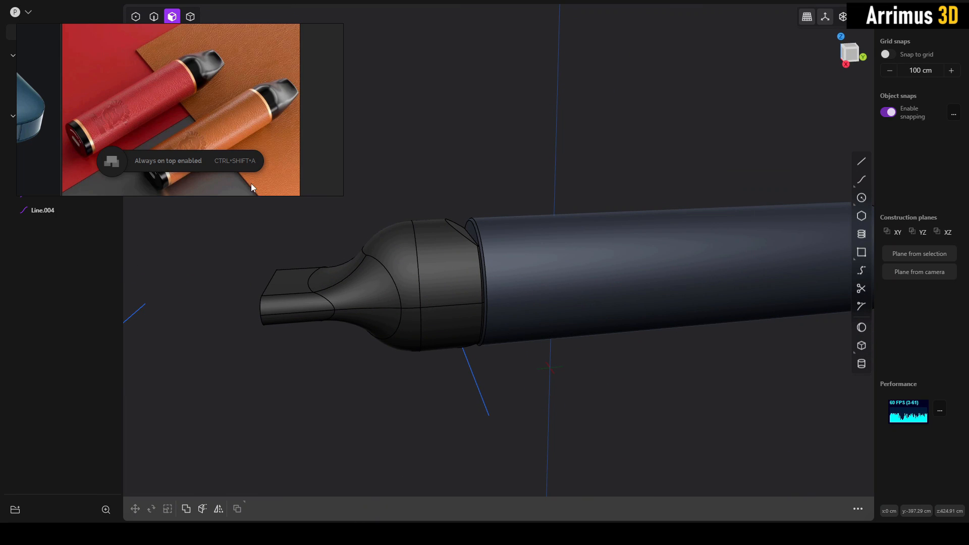
scroll(241, 154, "down", 4)
middle_click_drag(182, 116, 255, 120)
scroll(187, 134, "up", 4)
middle_click_drag(187, 134, 210, 99)
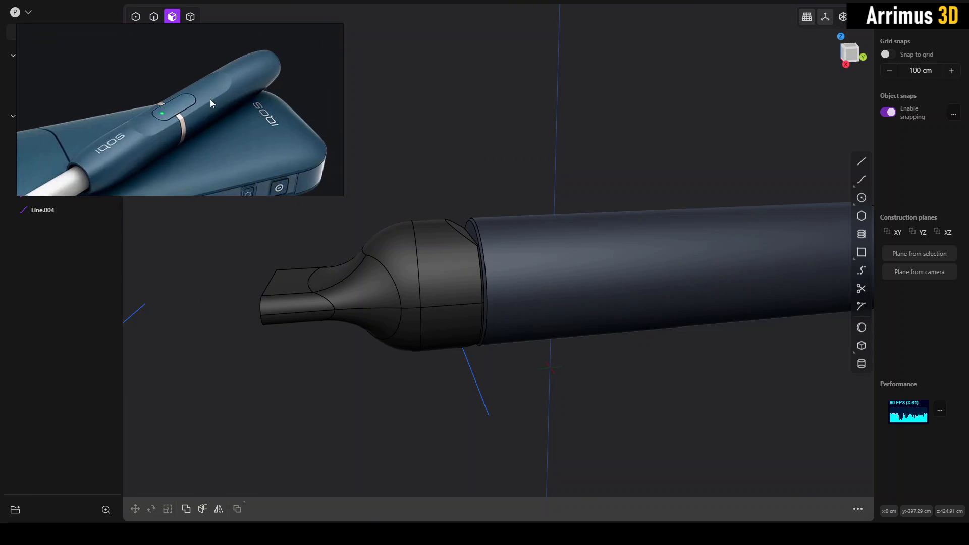
scroll(213, 120, "down", 2)
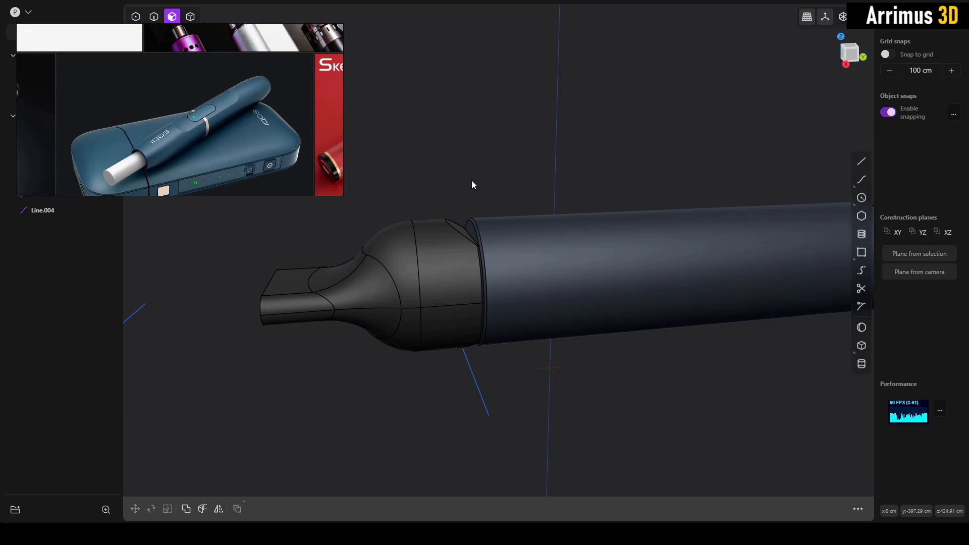
middle_click_drag(471, 182, 451, 195)
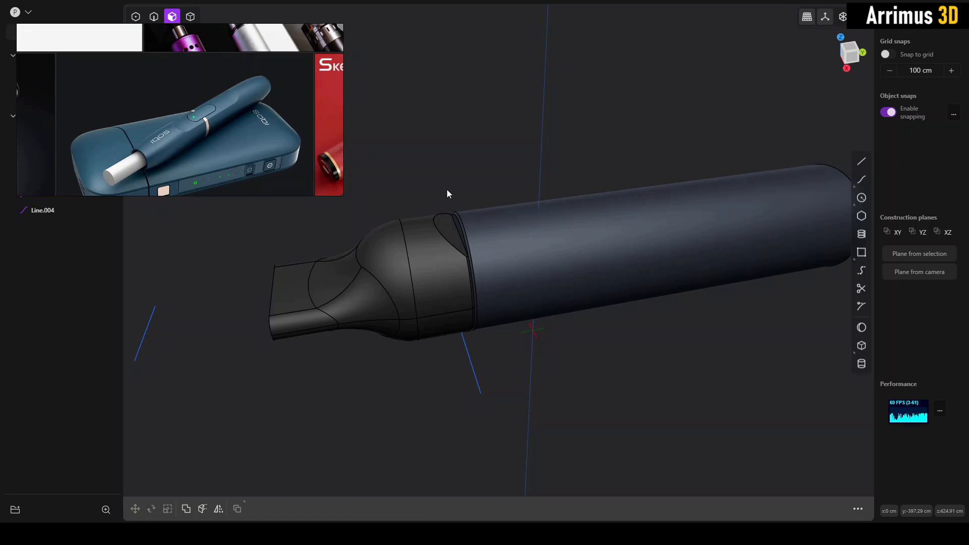
scroll(198, 88, "up", 3)
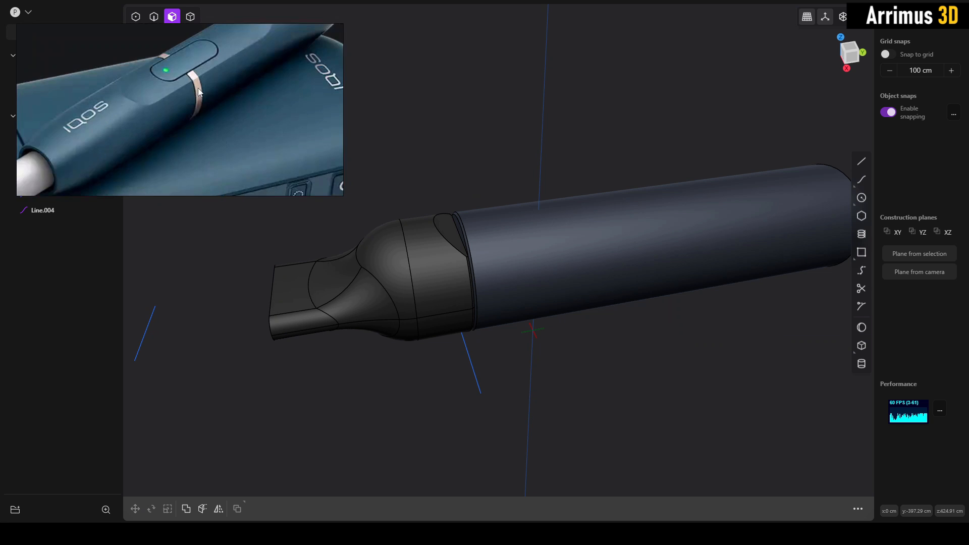
scroll(187, 74, "down", 1)
mouse_move(534, 210)
middle_mouse_down()
mouse_move(523, 241)
mouse_move(522, 224)
mouse_move(440, 260)
mouse_move(391, 250)
mouse_move(392, 267)
mouse_move(528, 221)
middle_mouse_up()
- Isolate the mouthpiece section and switch to the right view
key("4")
scroll(449, 252, "up", 3)
scroll(450, 251, "up", 2)
key("2")
key("4")
left_click(442, 249)
key("/")
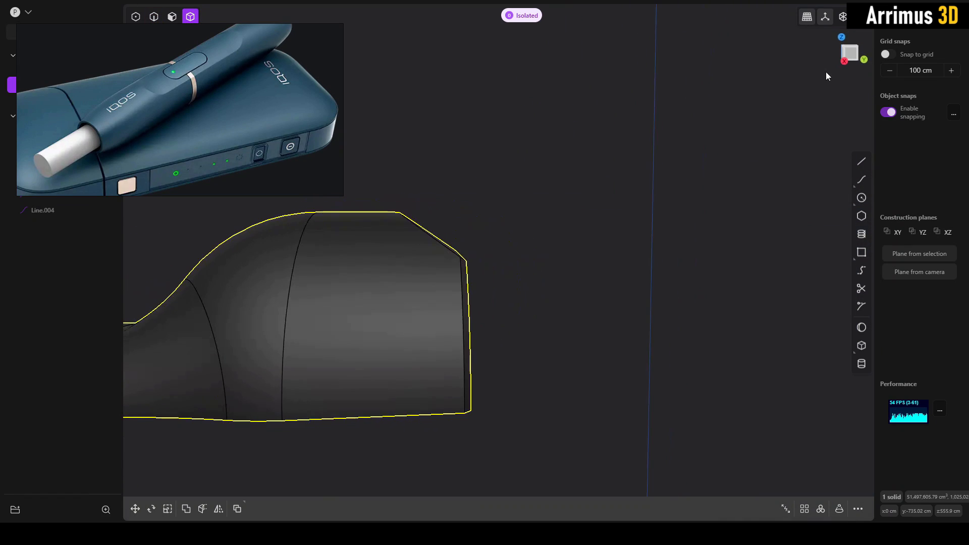
left_click(848, 58)
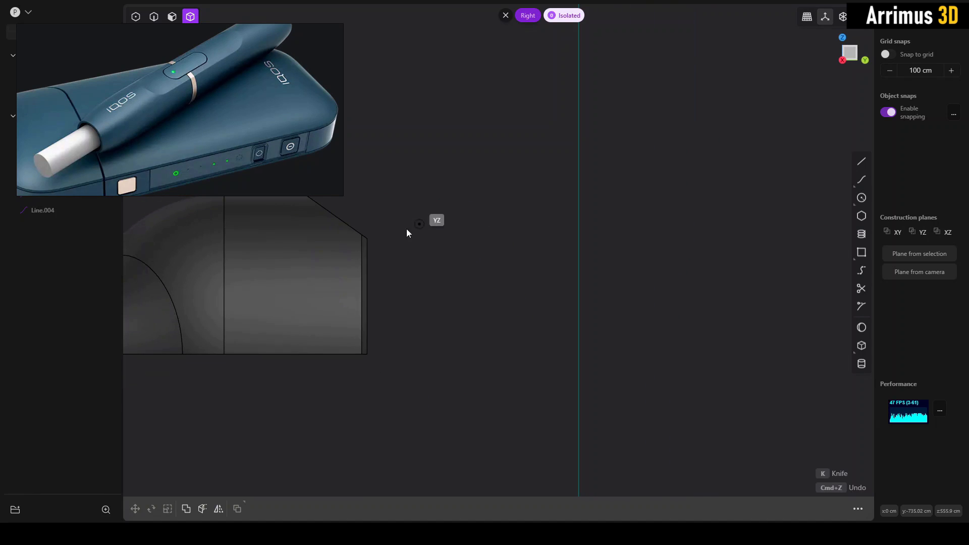
- Draw a polyline from the midpoint of the mouthpiece's upper joint edge, about 647 cm along Y, ending with an upward diagonal segment
key("l")
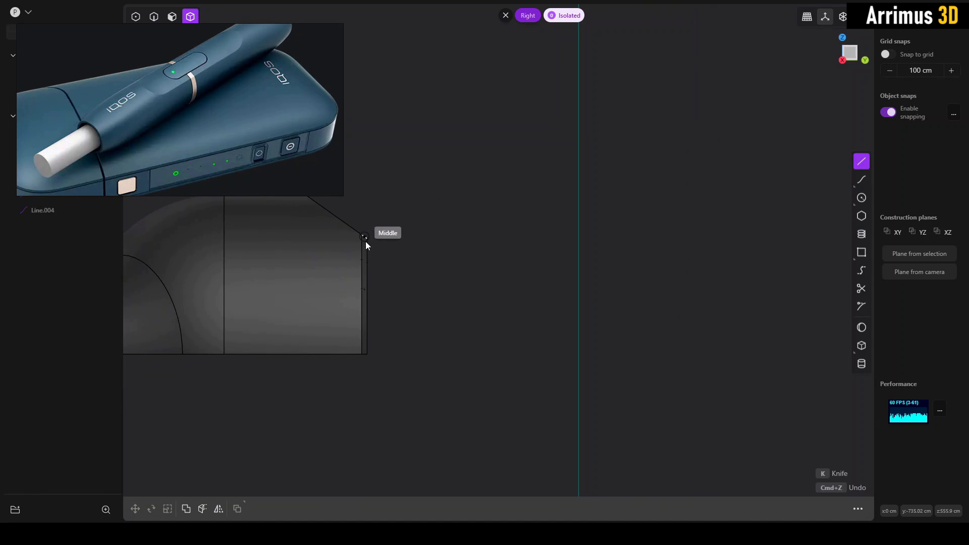
scroll(369, 240, "up", 5)
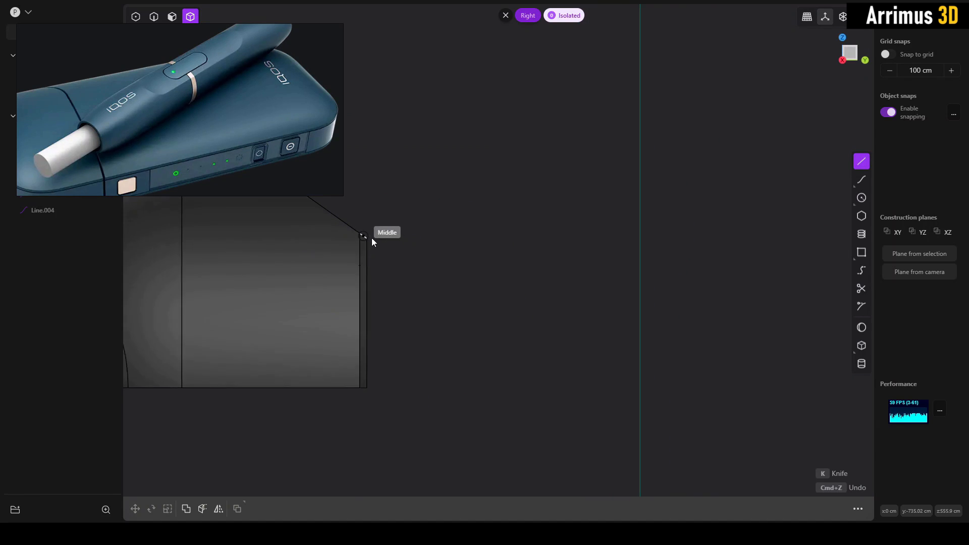
left_click(369, 238)
scroll(570, 239, "down", 10)
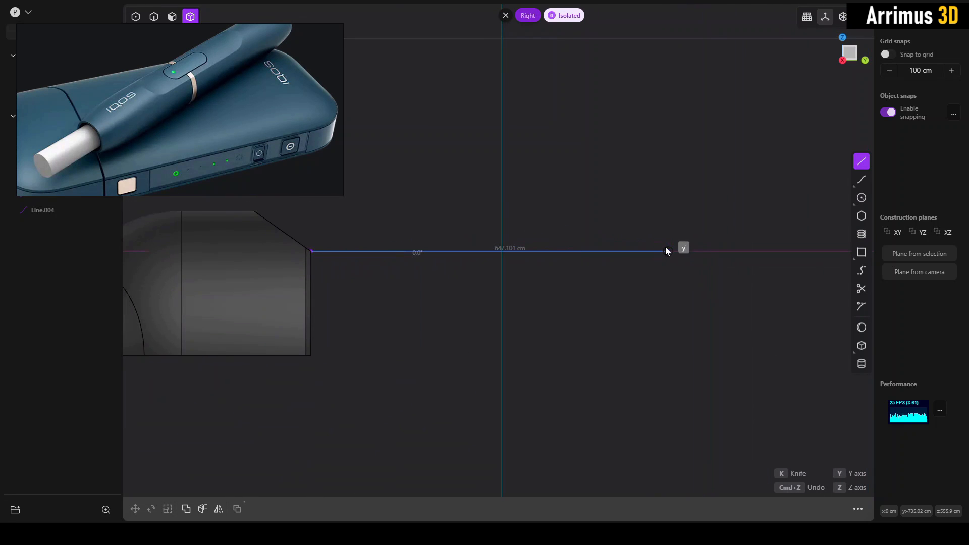
left_click(665, 249)
key("Return")
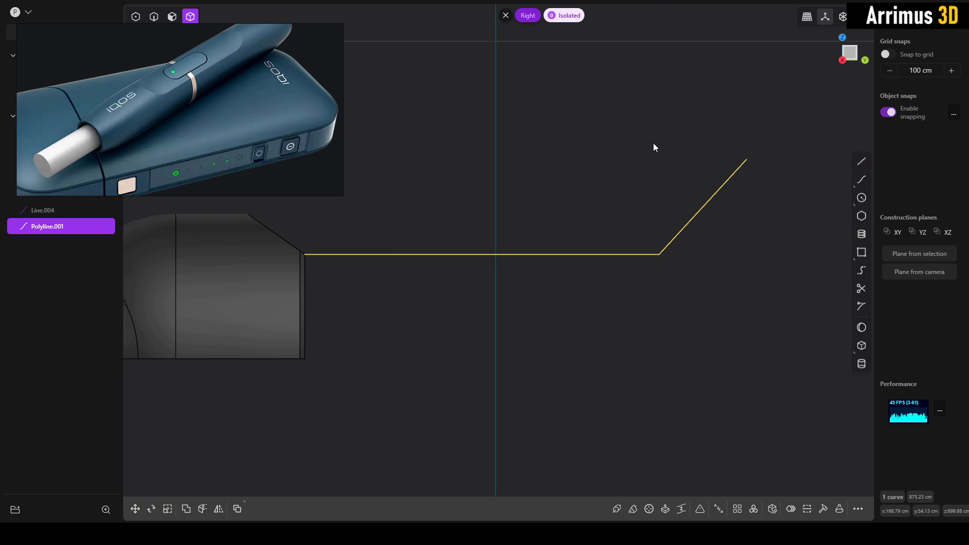
- Fillet the polyline's corner into a smooth, large-radius curve
key("b")
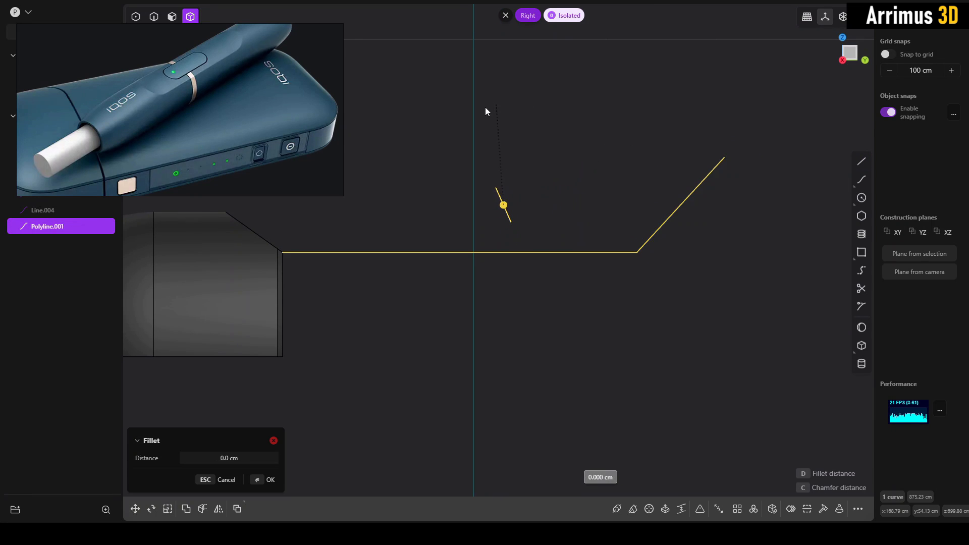
left_click(738, 80)
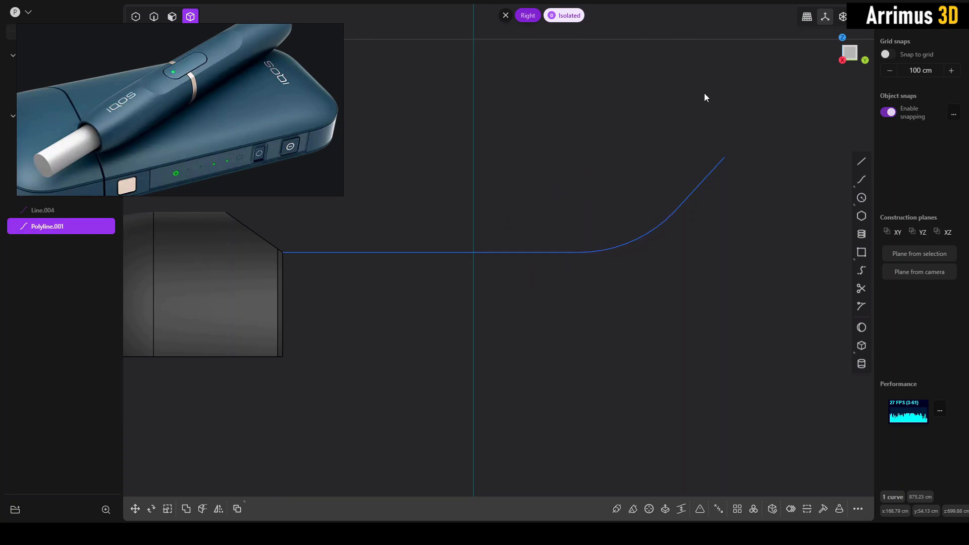
left_click(583, 162)
- Leave isolation and cut the main body with the filleted polyline
scroll(588, 162, "down", 3)
key("slash")
middle_click_drag(544, 177, 577, 240)
left_click(579, 240)
key("c")
left_click(670, 200)
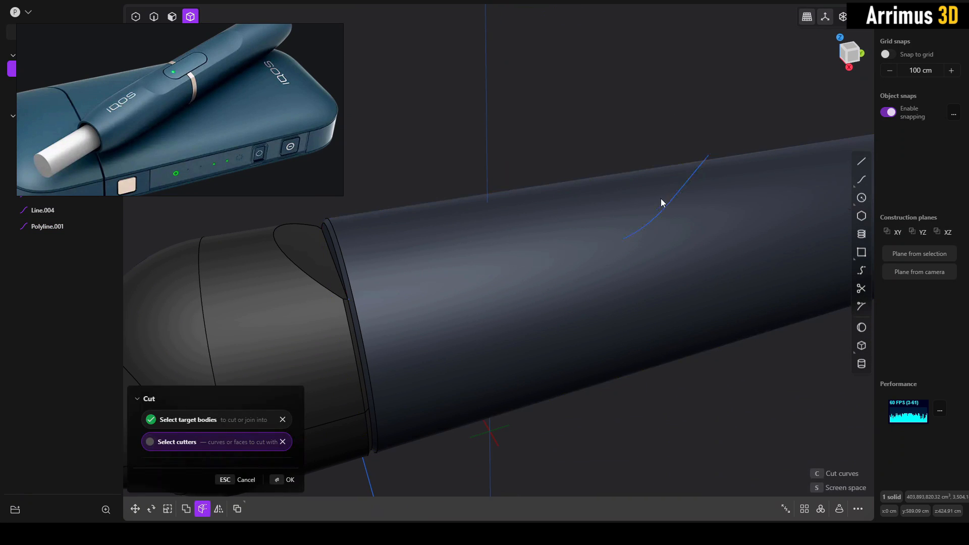
right_click(592, 141)
- Delete the rounded upper piece cut from the main body to open a flat recess
left_click(535, 226)
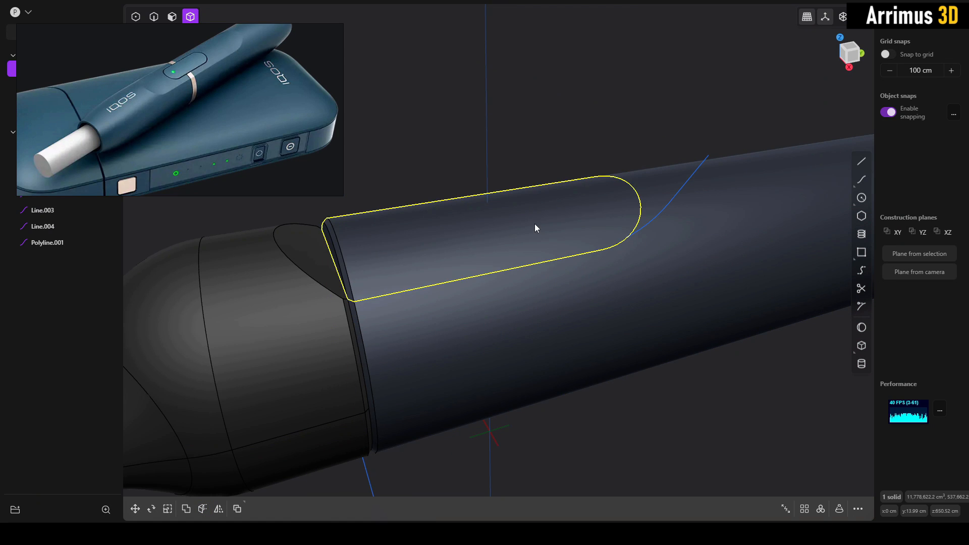
key("Delete")
middle_click_drag(564, 263, 645, 207)
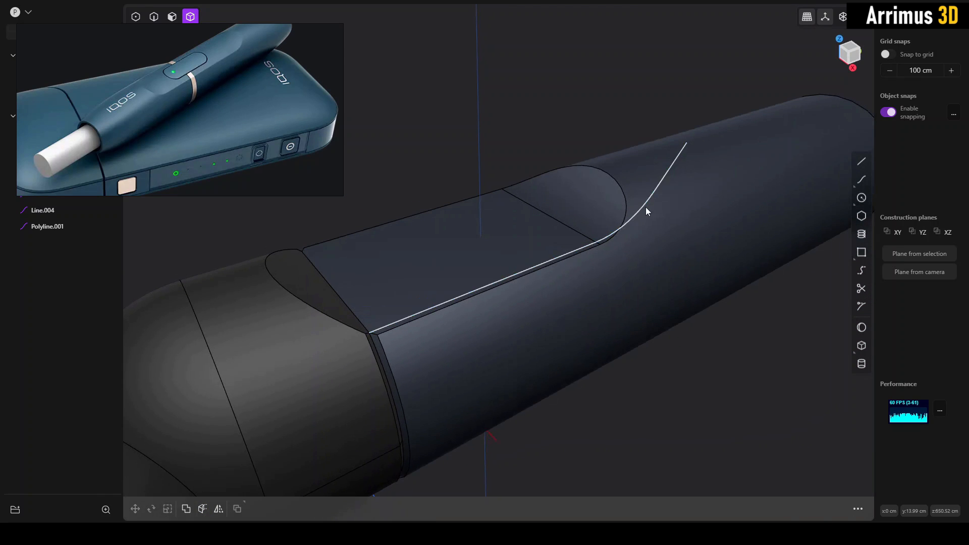
- Hide the filleted cutting polyline above the recess
key("2")
left_click(646, 209)
key("h")
scroll(674, 358, "down", 4)
middle_click_drag(674, 359, 598, 286)
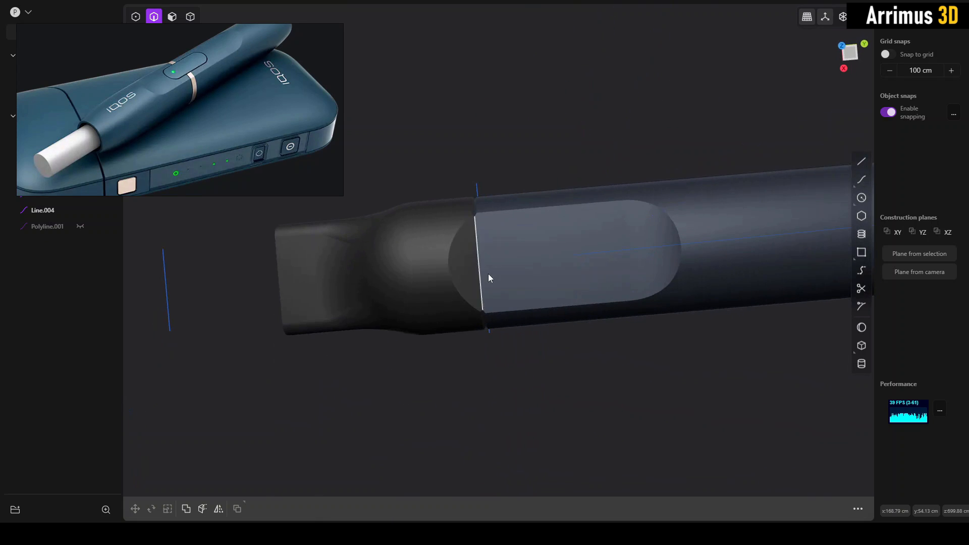
- Examine the flat recess and its alignment with the mouthpiece's angled cut, with edge lines displayed
key("4")
left_click(454, 260)
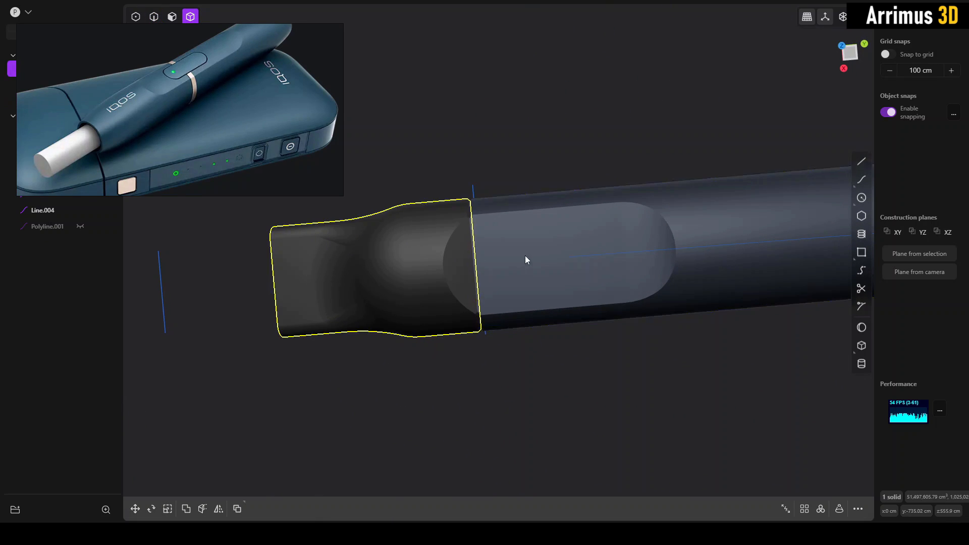
key("Escape")
middle_click_drag(584, 231, 586, 192)
scroll(600, 224, "up", 3)
key("alt+shift+e")
scroll(605, 226, "up", 1)
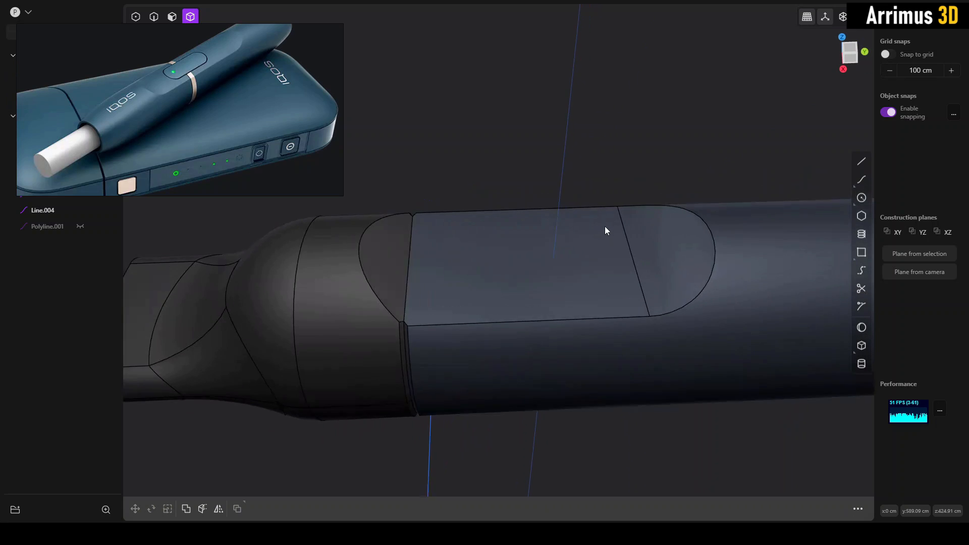
scroll(605, 226, "up", 1)
middle_click_drag(565, 231, 484, 259)
scroll(475, 260, "down", 2)
middle_click_drag(429, 262, 661, 223, "shift")
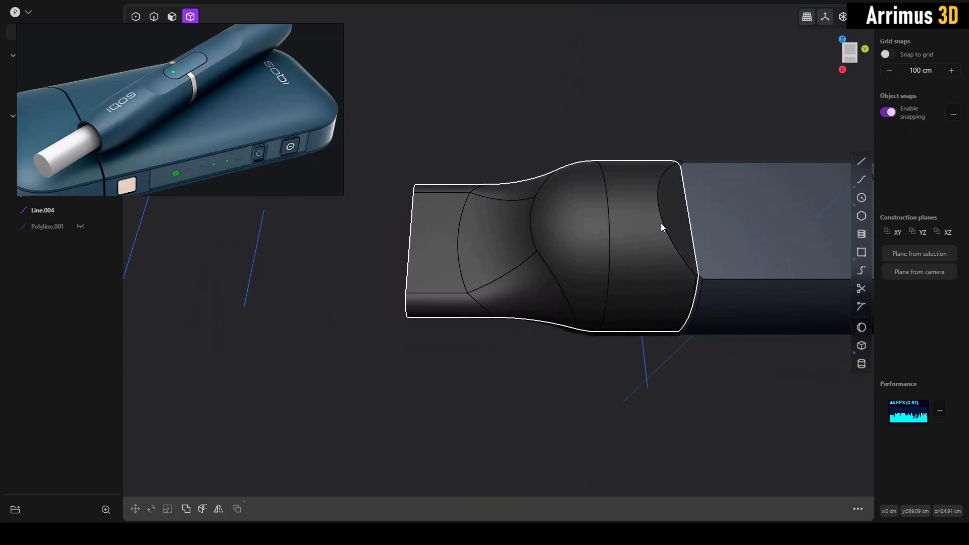
scroll(651, 227, "down", 2)
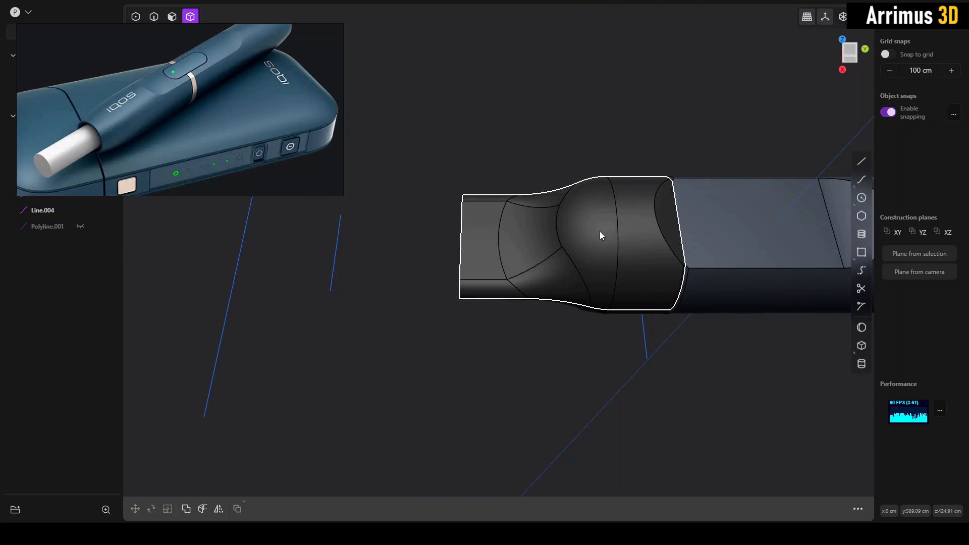
- Reveal the hidden curves and duplicate the four slot-profile curves in front of the mouthpiece along Y onto the body's recess
key("alt+h")
middle_click_drag(399, 275, 405, 329, "shift")
key("2")
left_click_drag(382, 241, 314, 345)
middle_click_drag(474, 228, 376, 223, "shift")
scroll(394, 232, "down", 1)
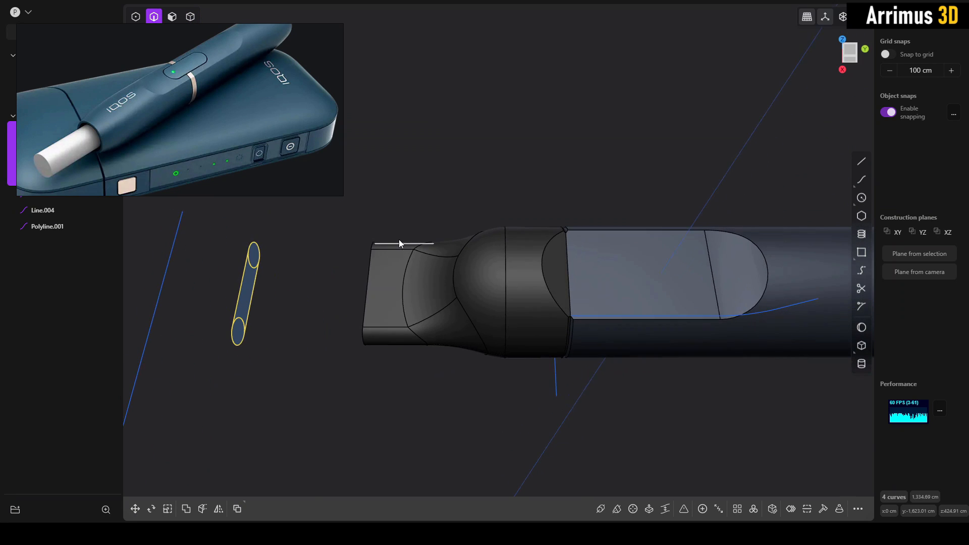
key("shift+d")
key("y")
left_click(692, 271)
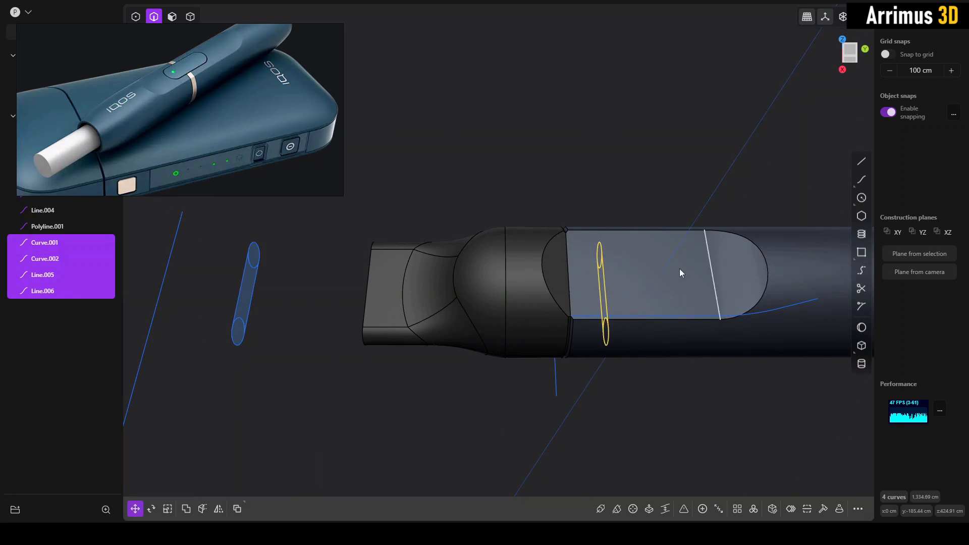
- Raise the duplicated slot profile along Z to about 718 cm, above the body's recess
middle_click_drag(680, 268, 608, 245)
key("g")
key("z")
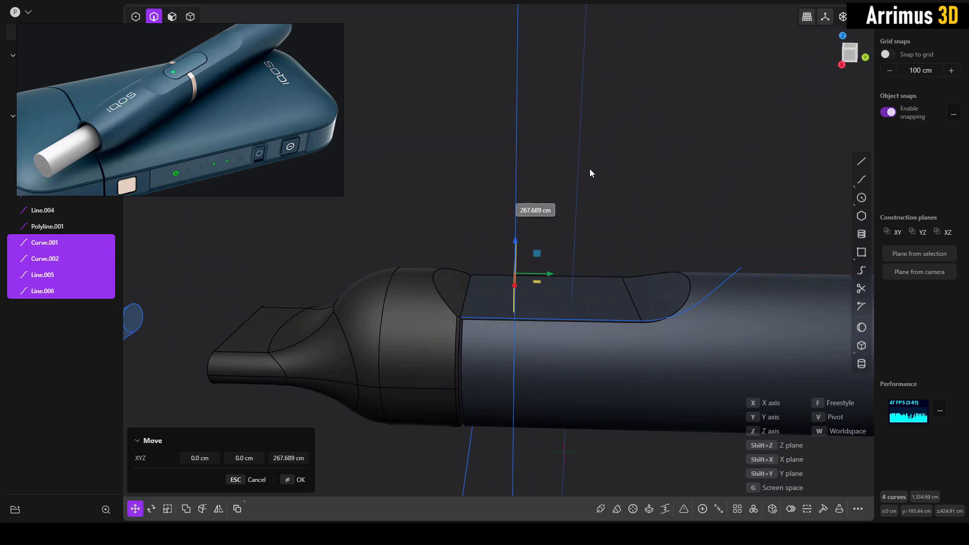
left_click(591, 167)
- Rotate the duplicated slot profile 90° about Z, then about Y so it lies flat above the recess
type("rz20")
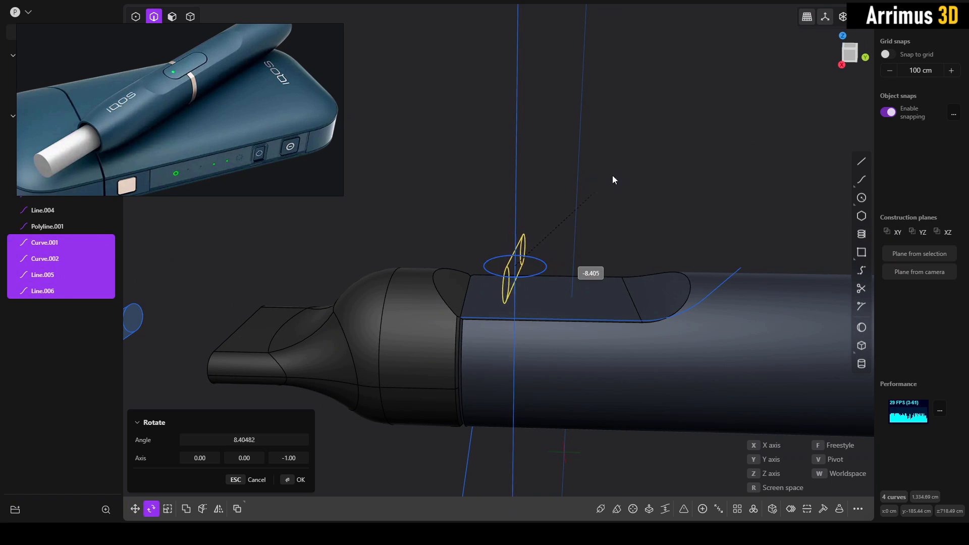
left_click(537, 275)
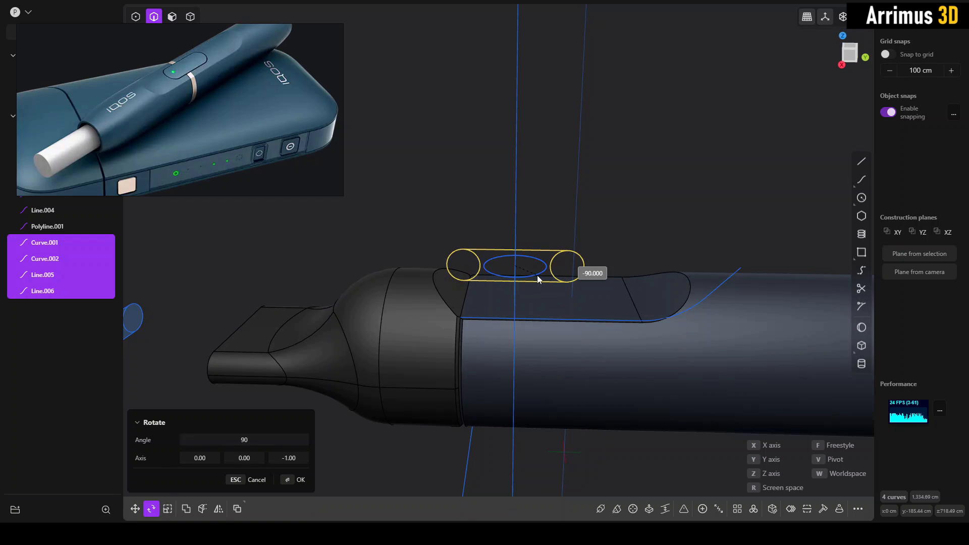
key("r")
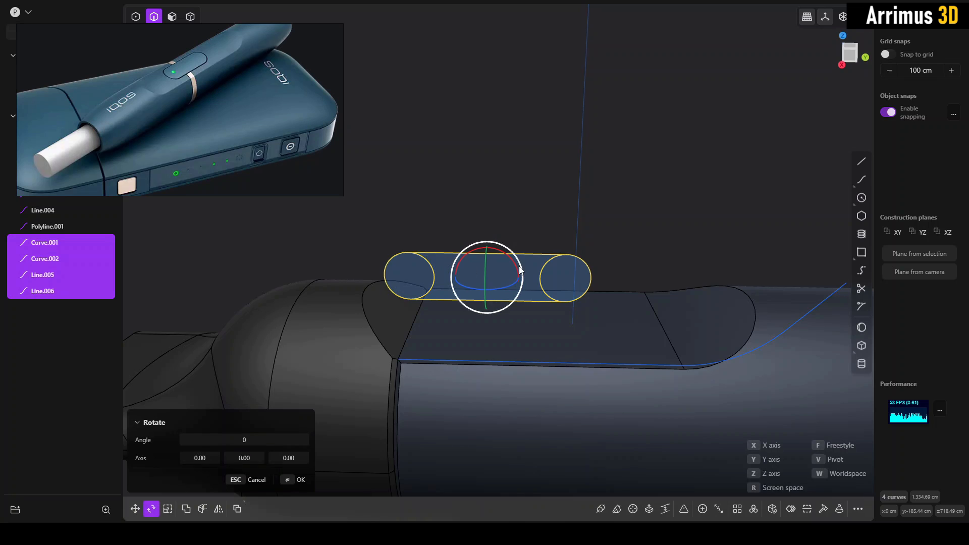
middle_click_drag(557, 241, 549, 250)
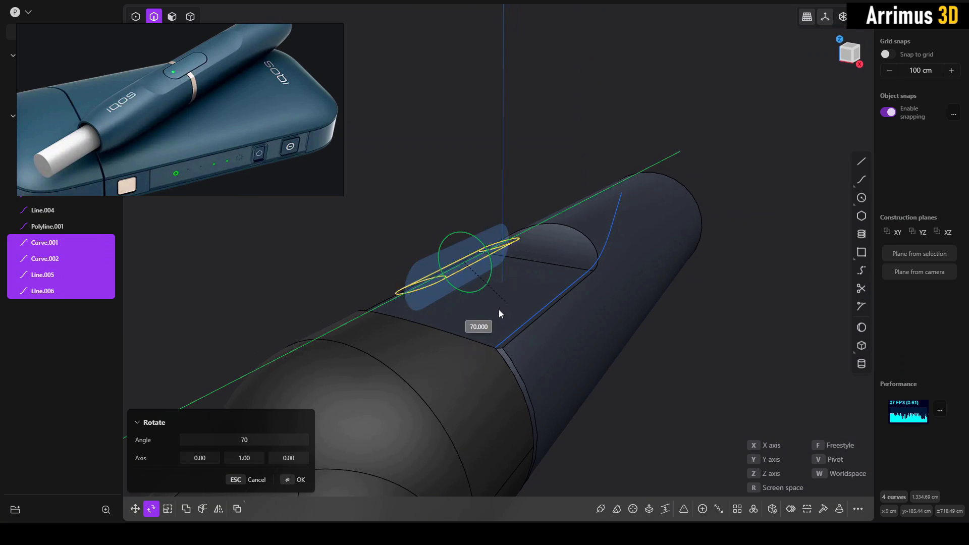
left_click(511, 304)
- In the top view, move the slot profile about 127 cm along Y to sit within the flat recess
middle_click_drag(511, 305, 790, 94)
left_click(857, 57)
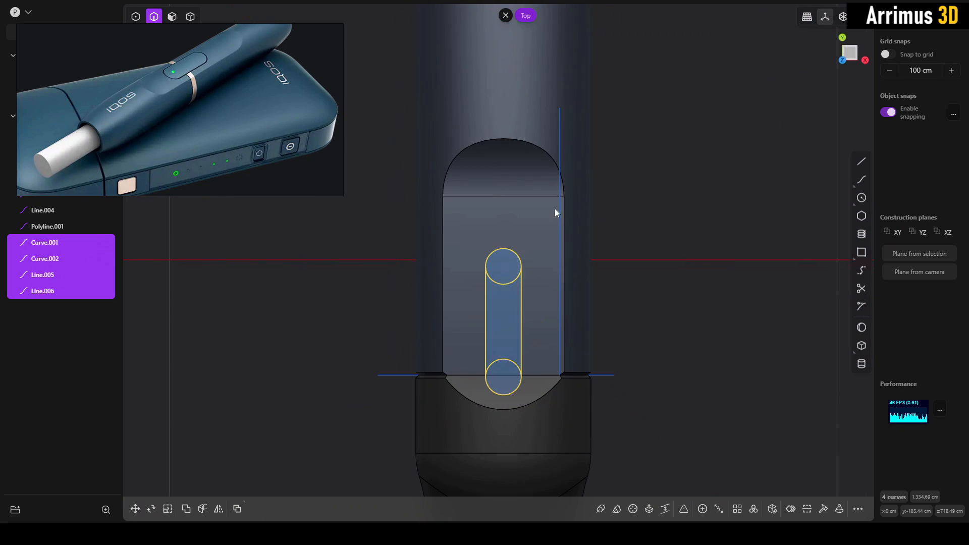
key("g")
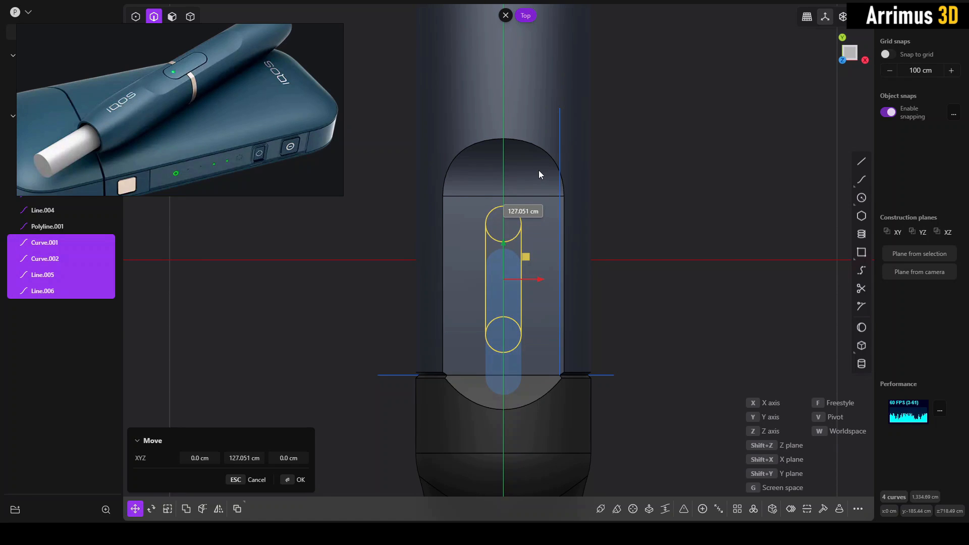
left_click(538, 174)
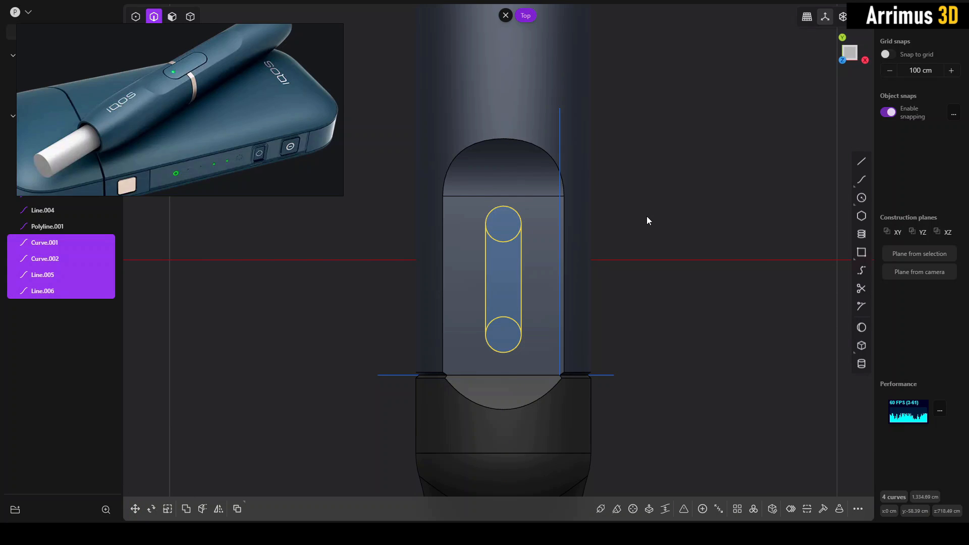
- Try to cut the main body with the four slot-profile curves in the top view
scroll(580, 242, "up", 2)
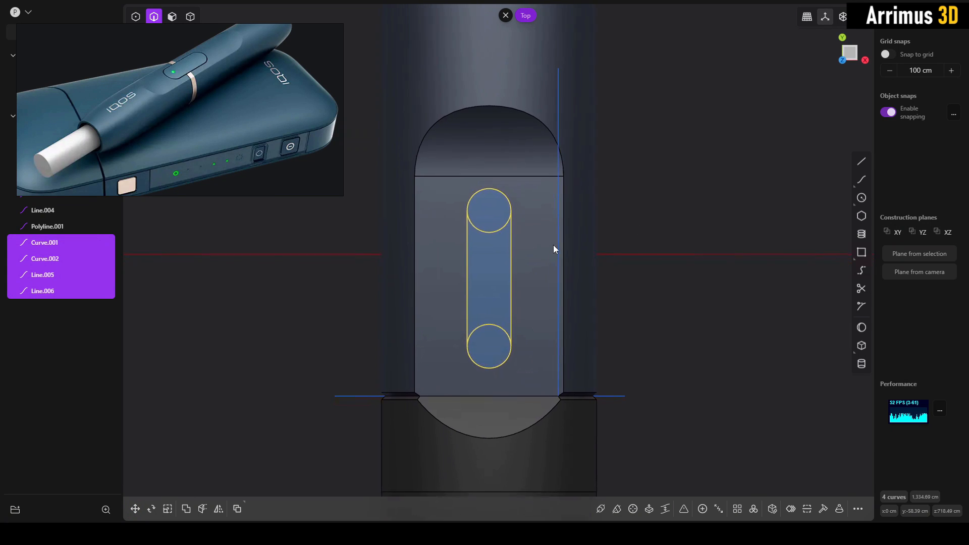
left_click(667, 248)
key("4")
left_click(530, 235)
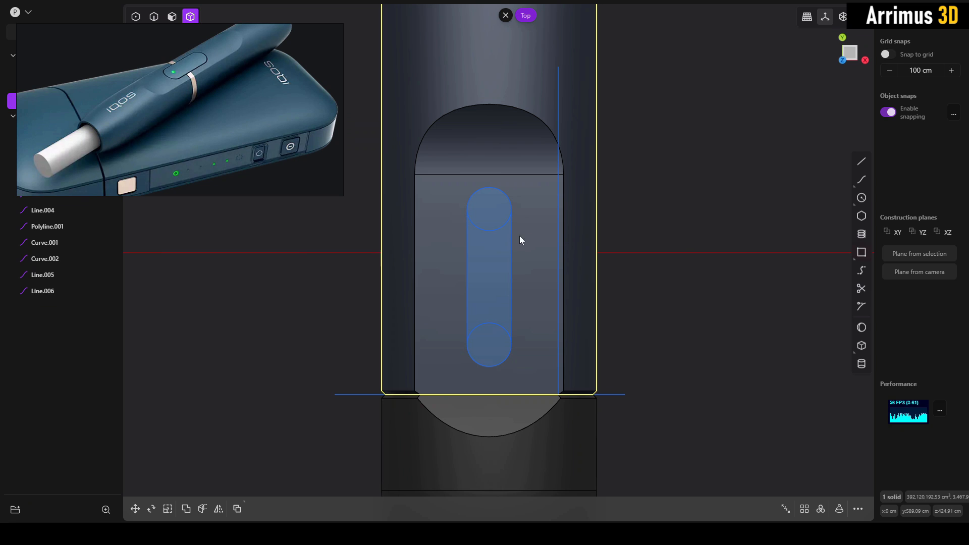
key("c")
left_click(511, 241)
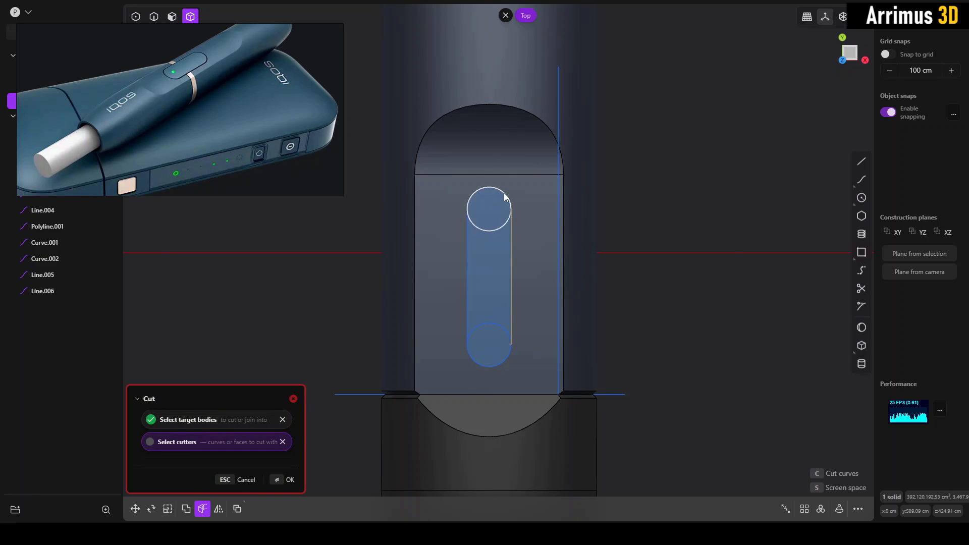
left_click(468, 235)
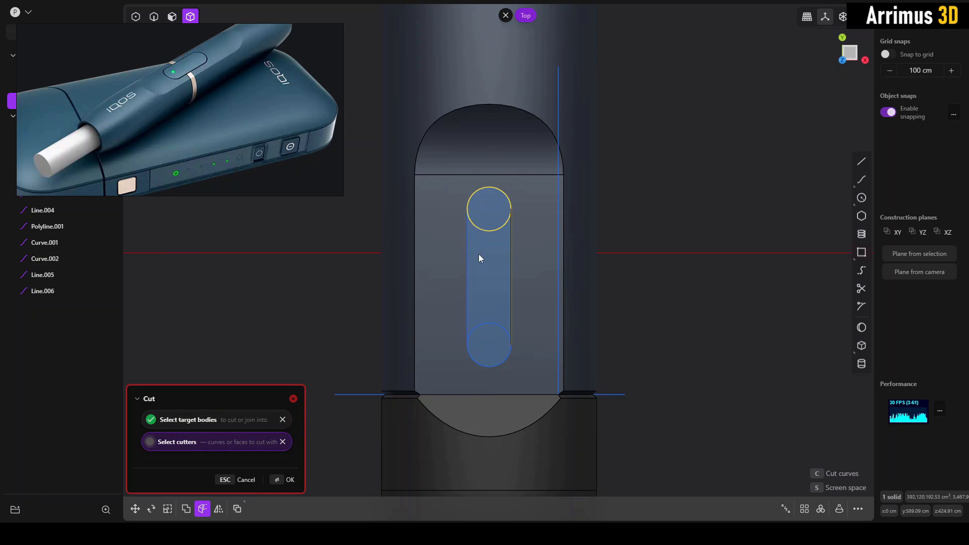
left_click(500, 364)
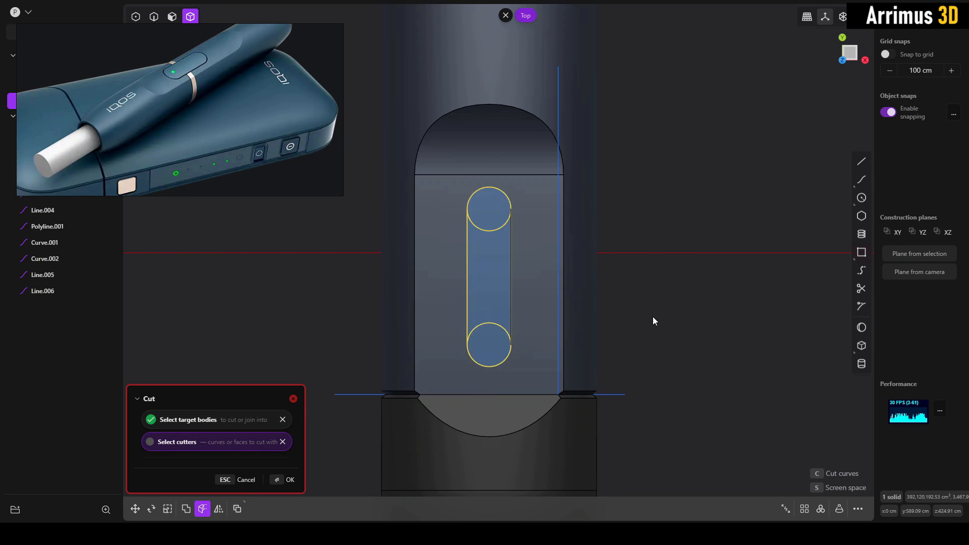
key("Return")
- Trim away the inner arcs of the slot profile's end circles and join the remaining segments into one closed curve
middle_click_drag(679, 358, 435, 276)
scroll(546, 252, "up", 5)
middle_click_drag(595, 228, 616, 235)
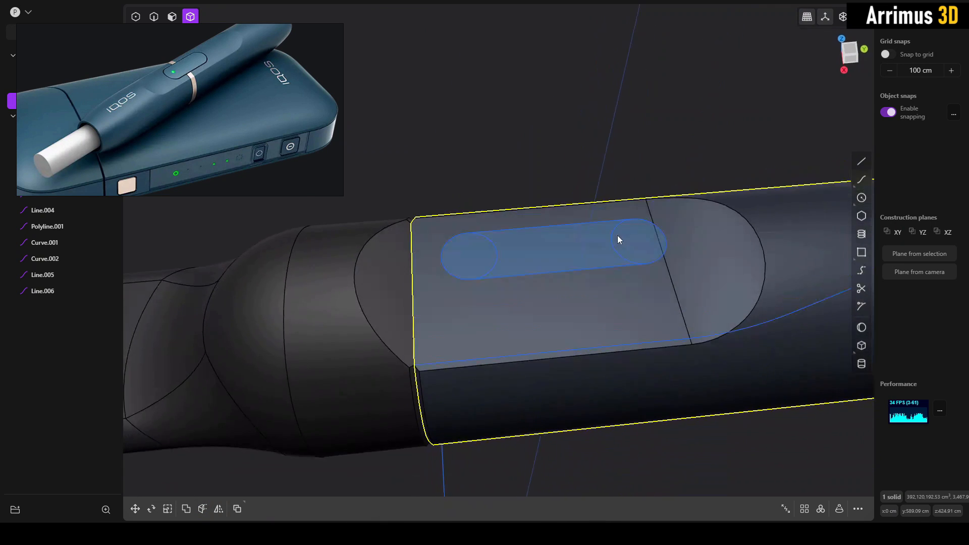
scroll(619, 233, "up", 1)
key("t")
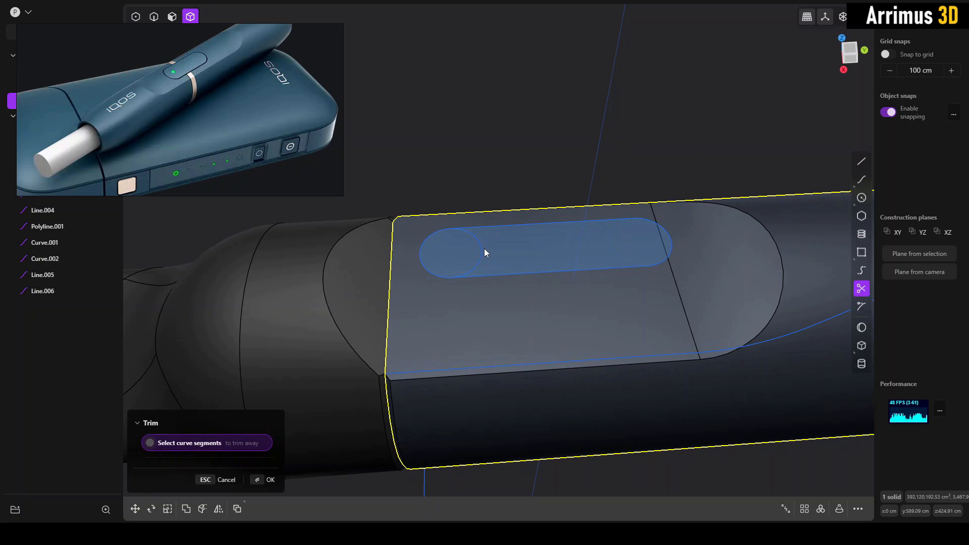
key("Escape")
key("2")
middle_click_drag(544, 284, 422, 210)
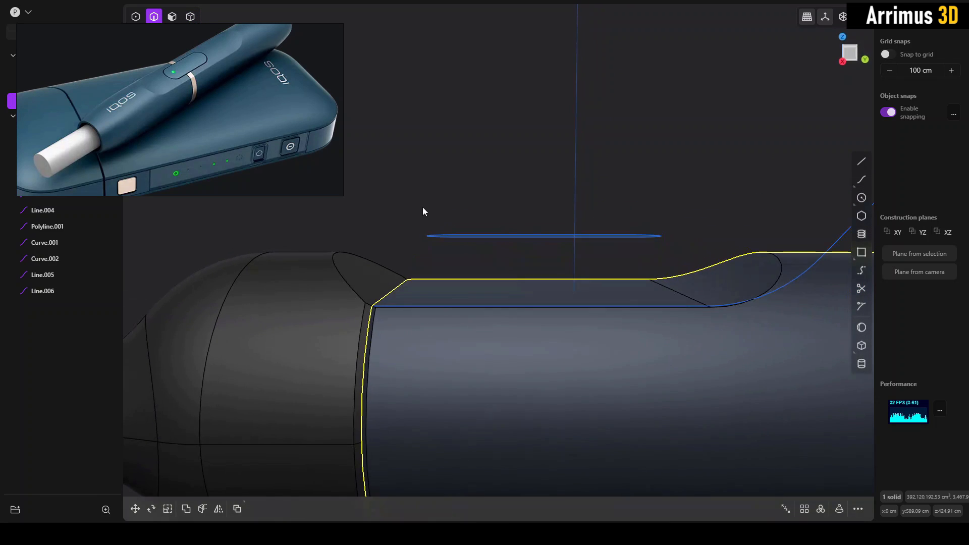
left_click_drag(702, 253, 698, 254)
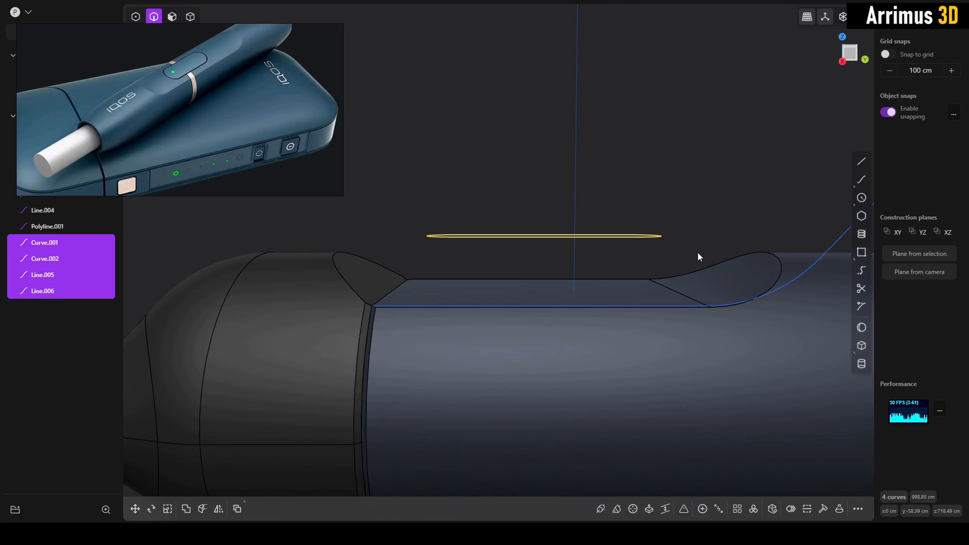
key("j")
key("4")
left_click(673, 280)
middle_click_drag(657, 236, 647, 252)
key("c")
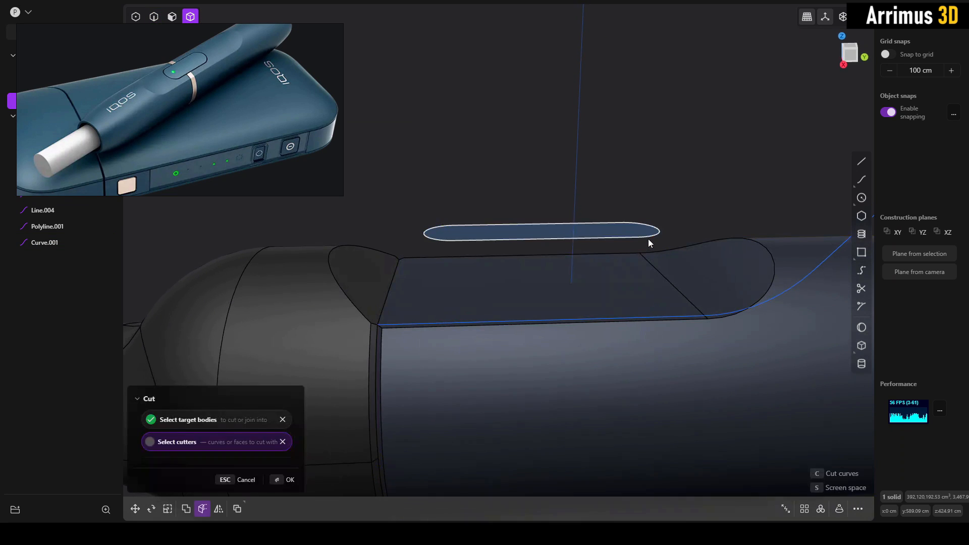
middle_click_drag(685, 208, 679, 196)
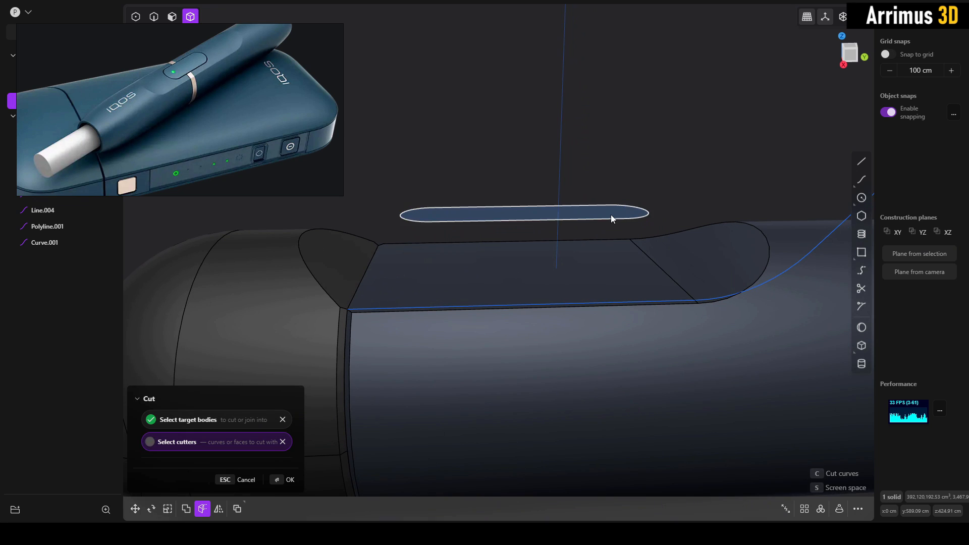
key("3")
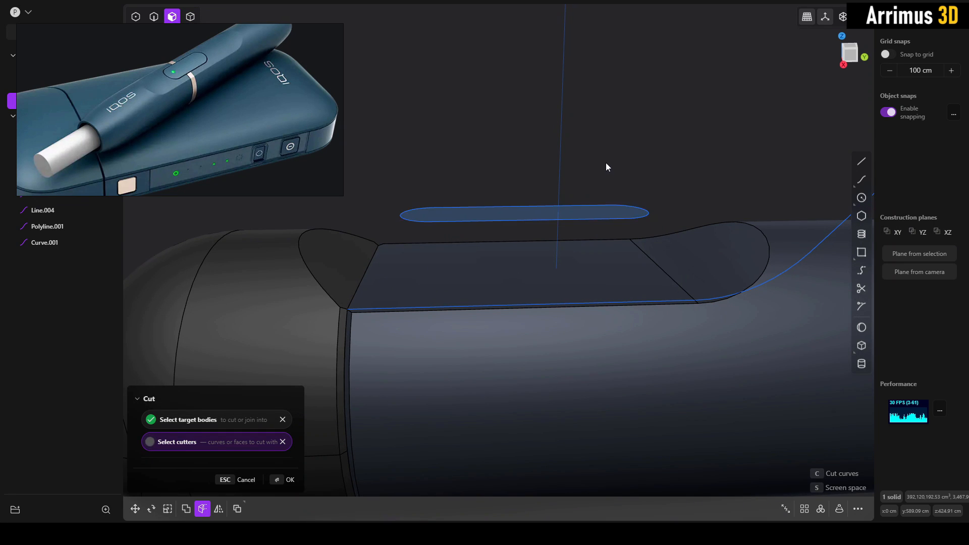
key("Escape")
- Extrude the closed slot region above the recess upward by about 70 cm into a solid
left_click(592, 208)
key("e")
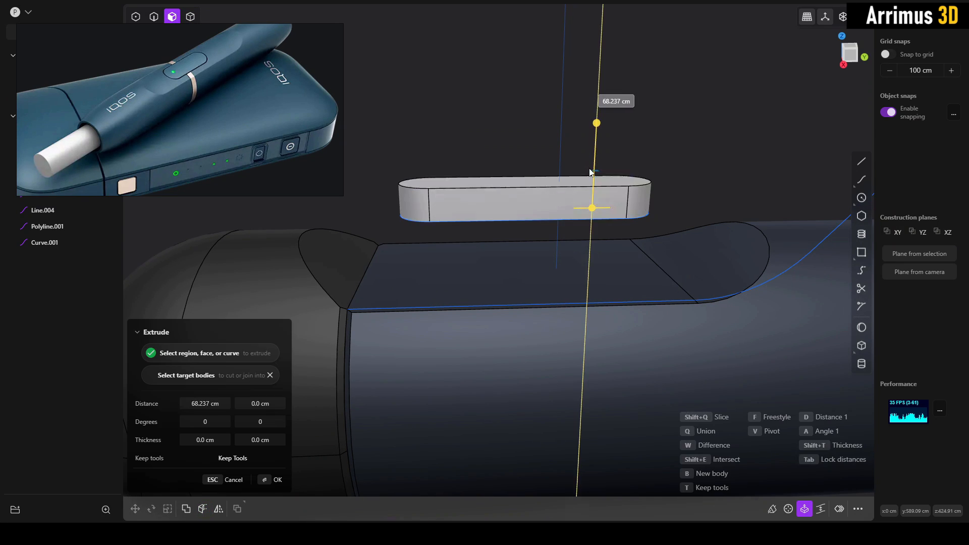
right_click(659, 160)
- Move the slot solid about 130 cm down along Z so it sinks partly into the recess floor
key("4")
left_click(615, 191)
middle_click_drag(616, 192, 617, 187)
key("g")
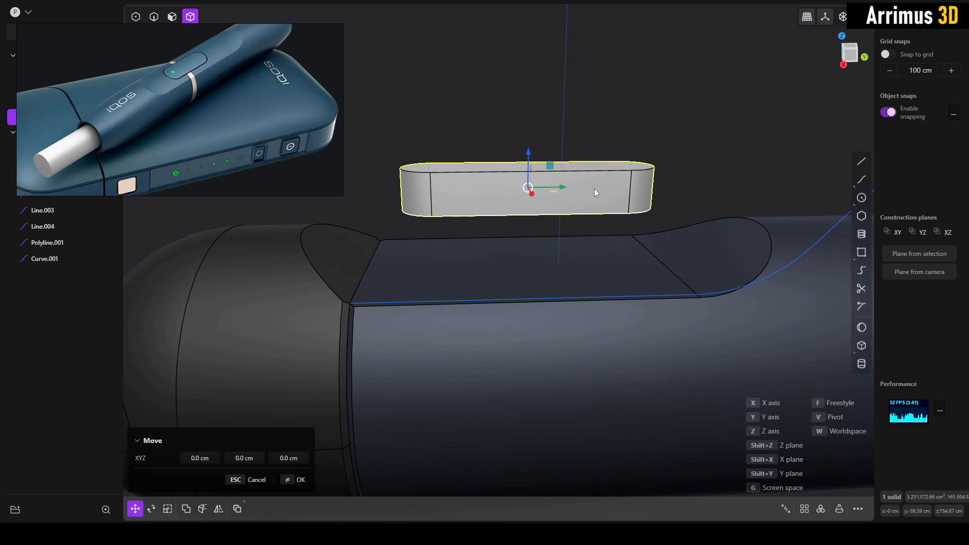
key("z")
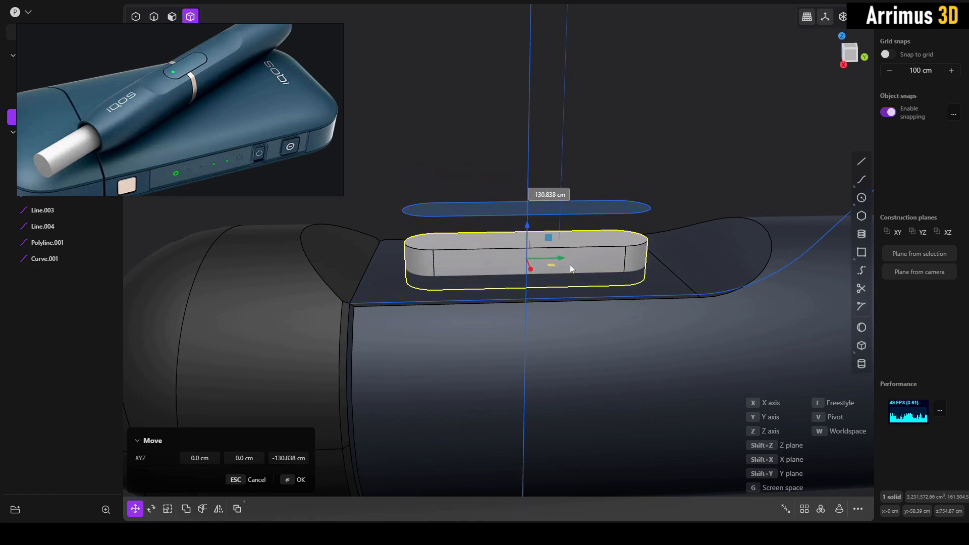
right_click(698, 183)
- Slice the body and the slot solid with a Boolean, and delete the piece protruding above the recess
left_click(670, 270)
left_click(644, 248, "shift")
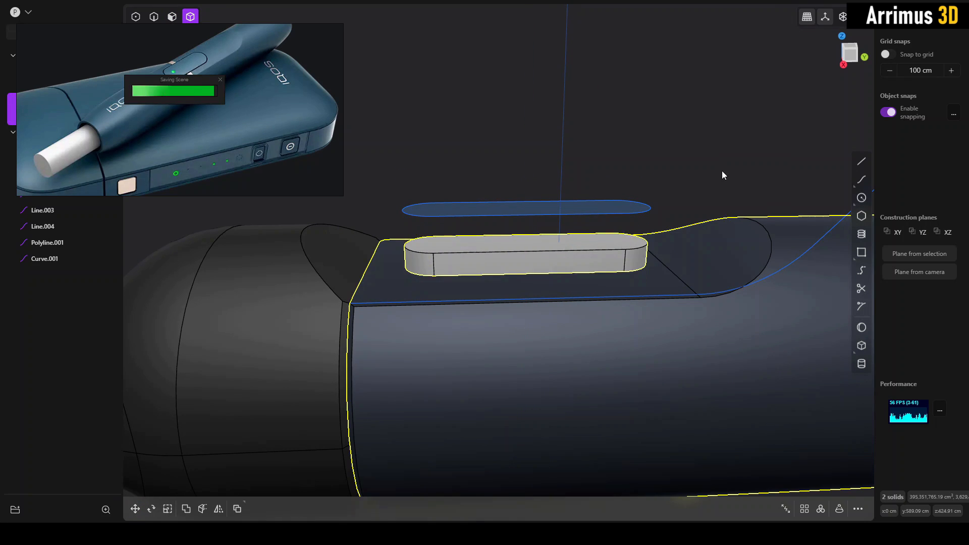
key("q")
key("shift+q")
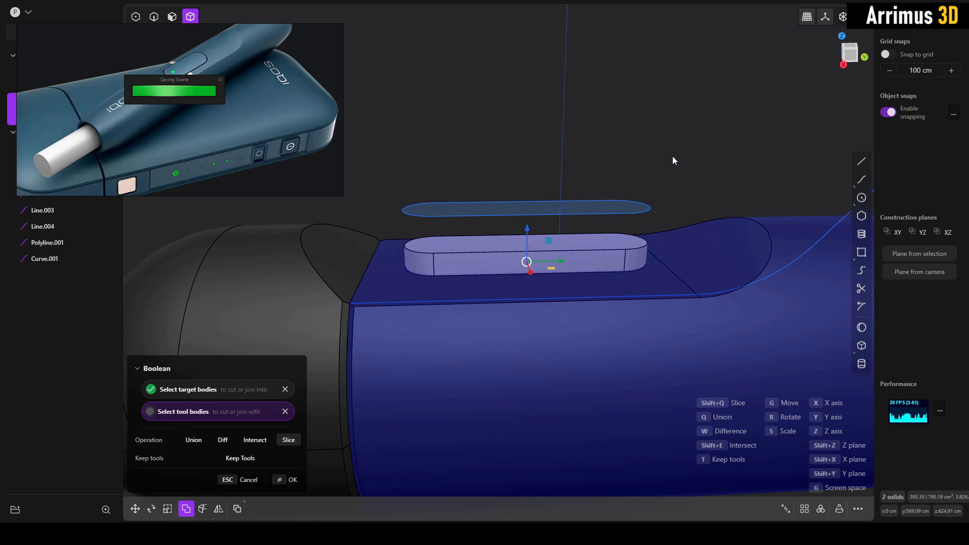
key("Return")
left_click(598, 257)
key("Delete")
middle_click_drag(565, 243, 579, 243)
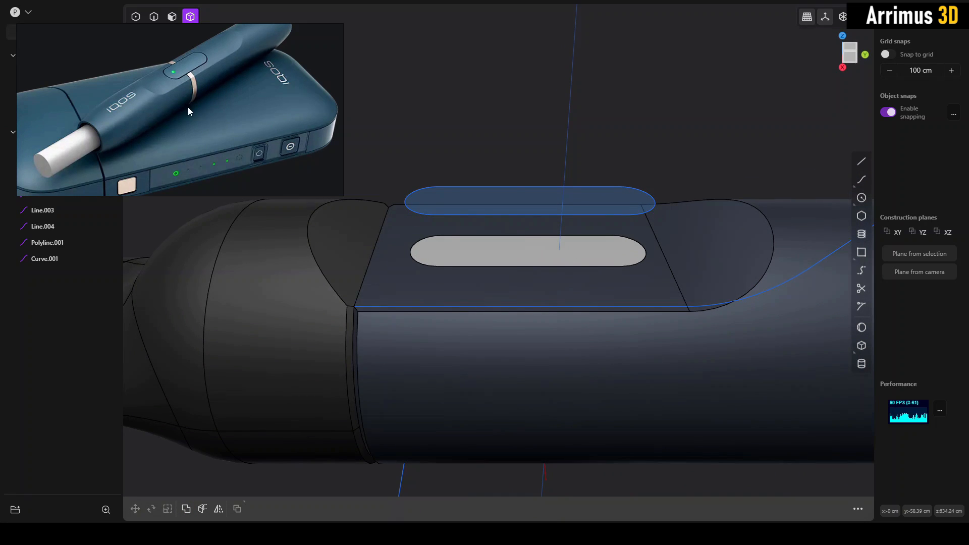
- Apply the body's dark blue material to the slot-shaped button solid
left_click_drag(188, 107, 293, 109)
left_click(591, 283)
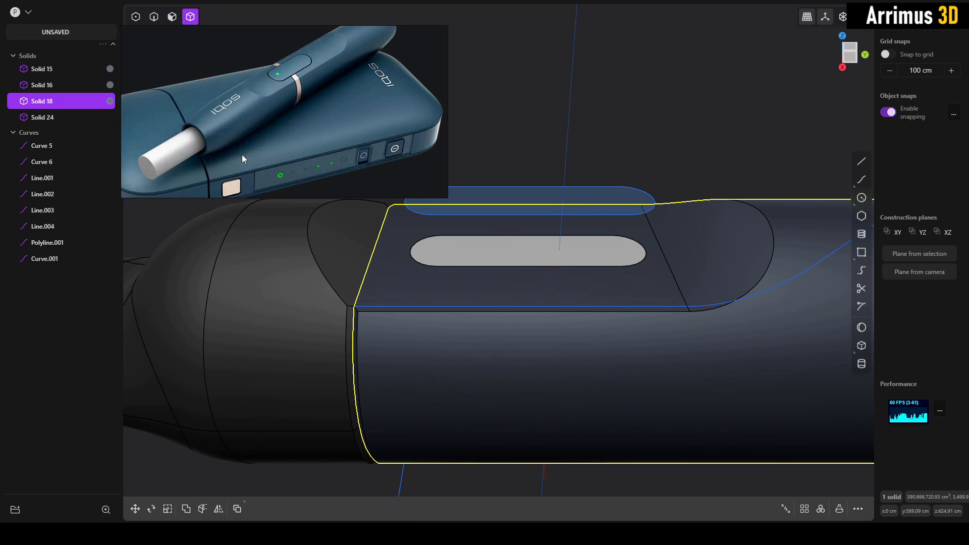
left_click(456, 247)
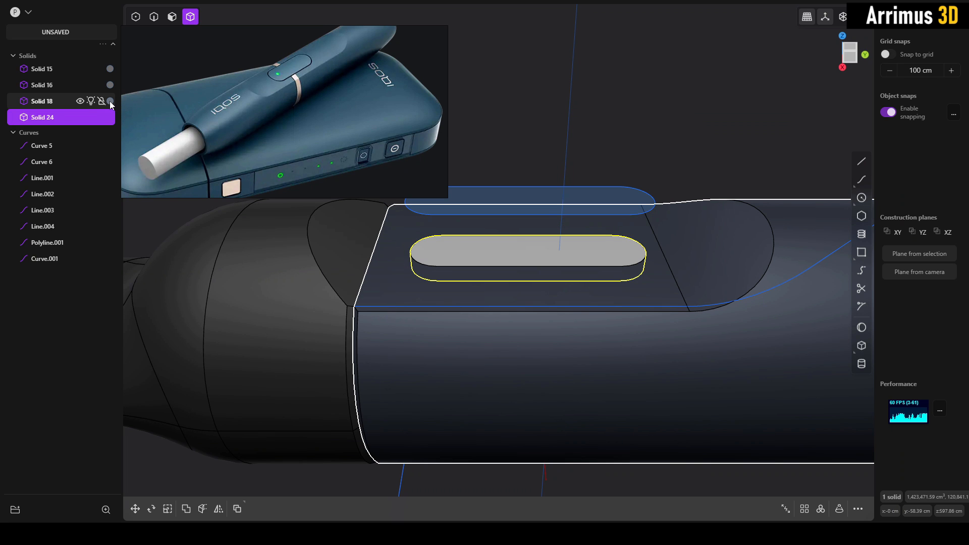
left_click_drag(110, 119, 110, 118)
key("Escape")
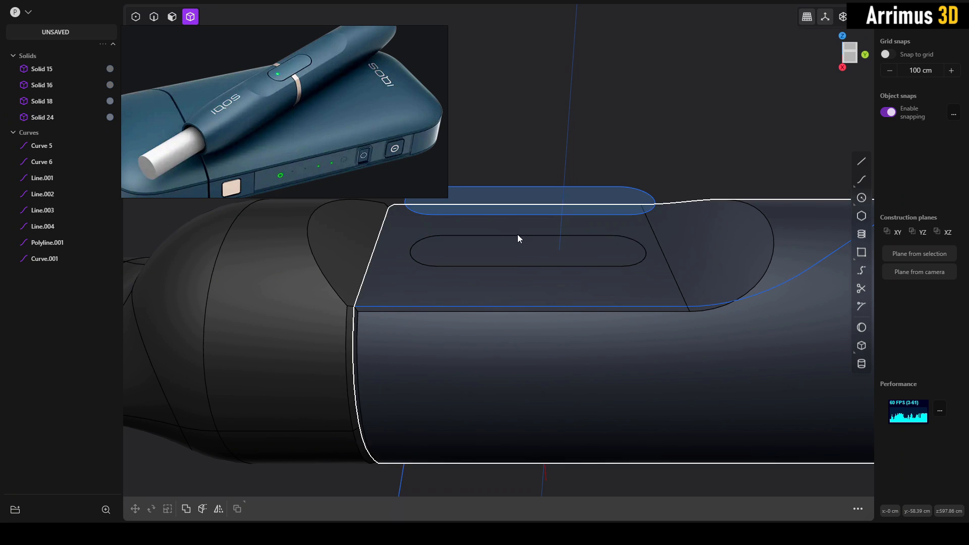
middle_click_drag(474, 225, 600, 278)
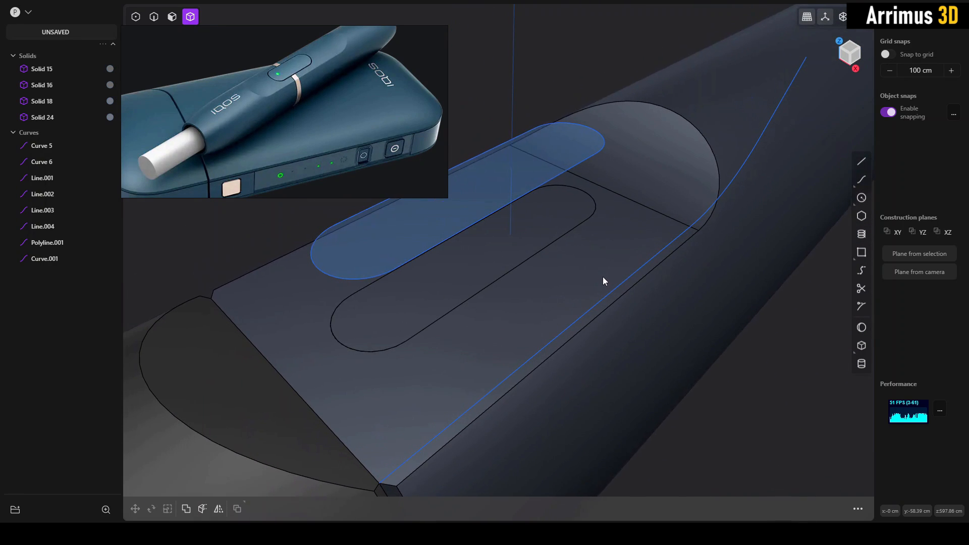
- Isolate the button solid, offset its side faces slightly inward to leave a narrow gap, and restore the full model
left_click(557, 226)
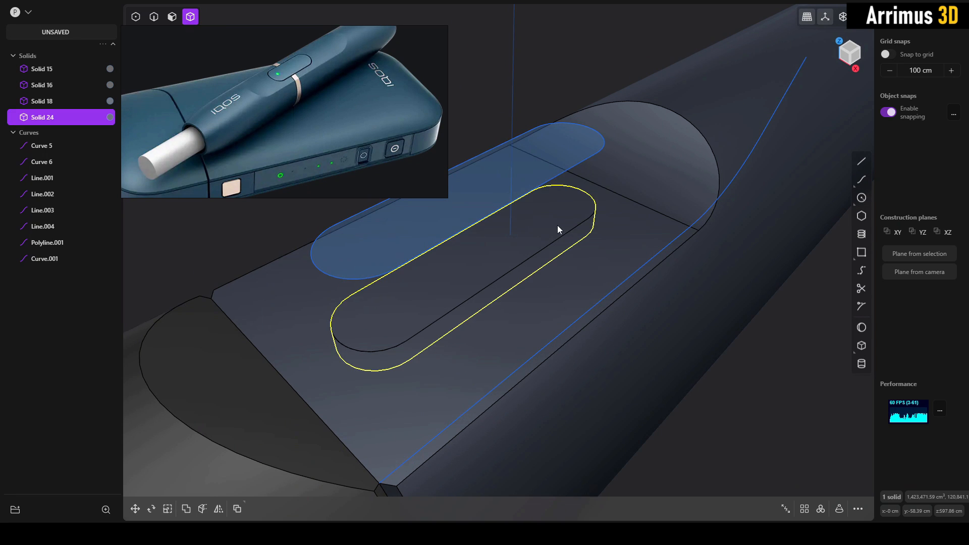
middle_click_drag(558, 226, 620, 256)
scroll(610, 259, "up", 7)
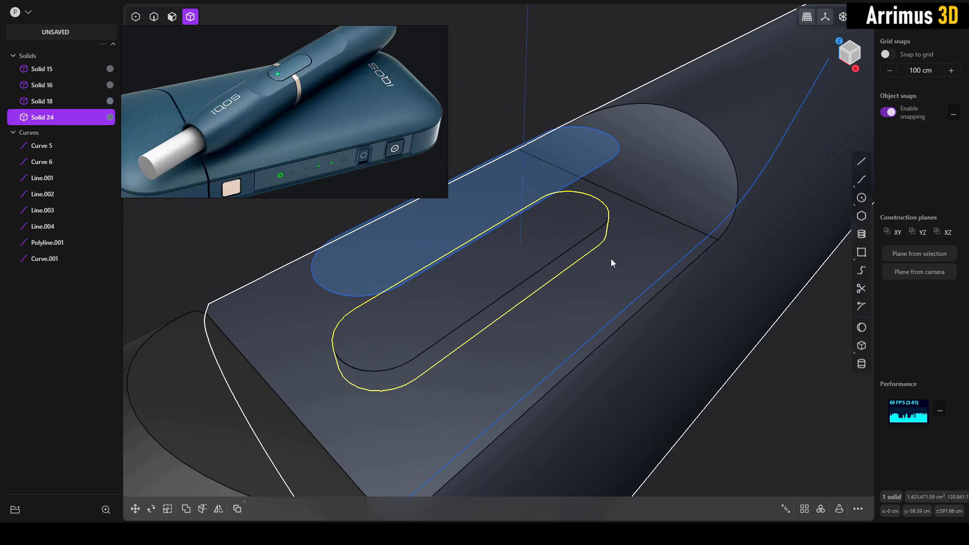
key("slash")
key("3")
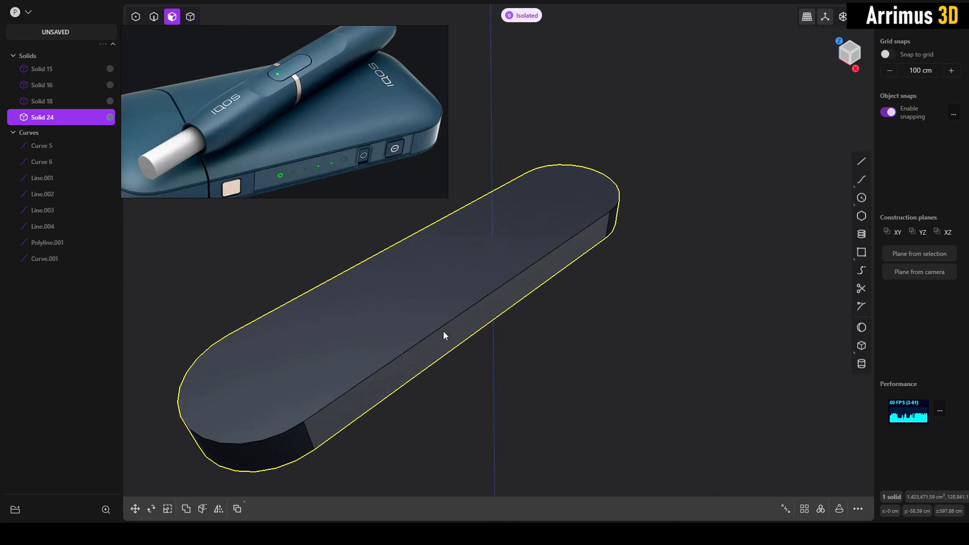
left_click(333, 412)
key("o")
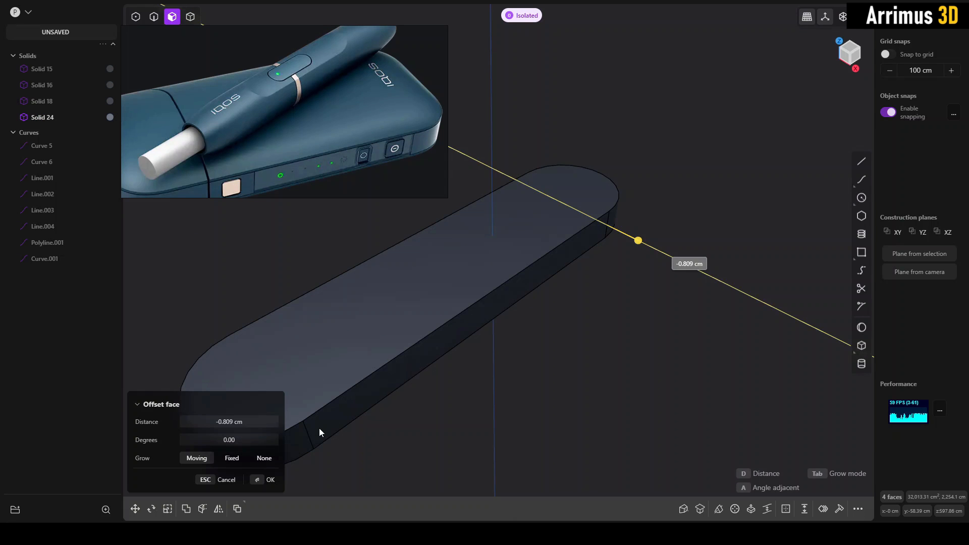
left_click(318, 428)
key("slash")
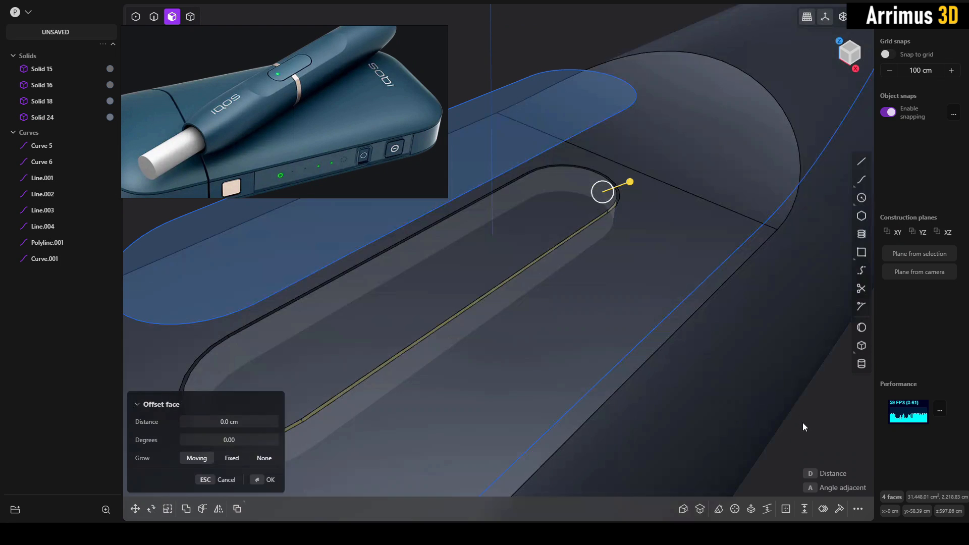
right_click(802, 422)
- Hide the slot curve above the button, the recess profile polyline and the straight line beneath the body
scroll(572, 244, "down", 3)
middle_click_drag(643, 252, 597, 298)
key("2")
left_click(612, 239)
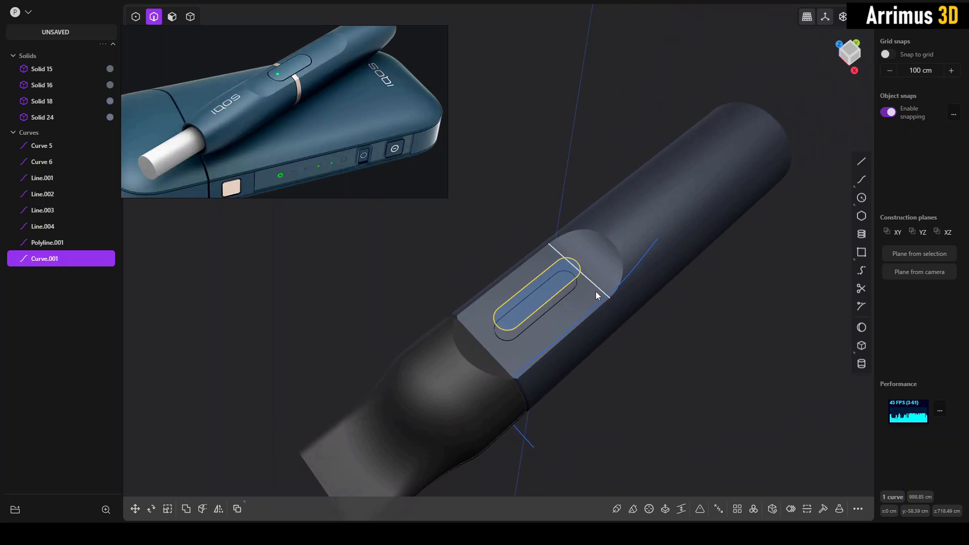
key("h")
middle_click_drag(673, 323, 645, 264)
left_click(647, 264)
key("h")
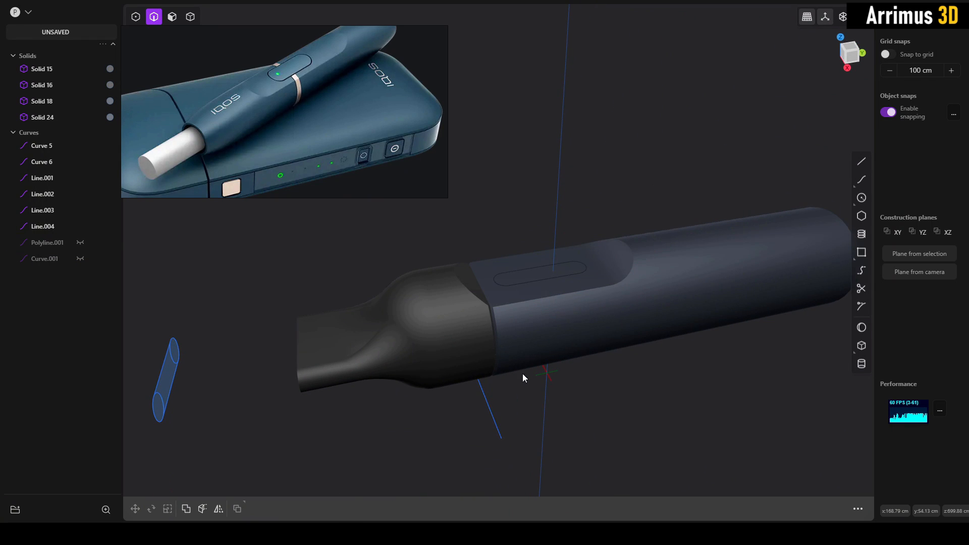
left_click(488, 397)
key("h")
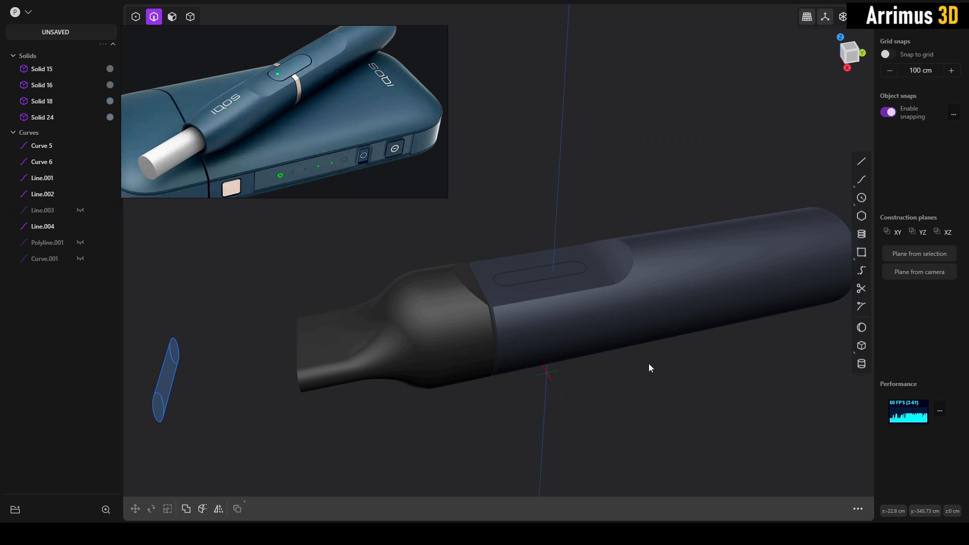
- Shorten the main body by offsetting its flat rear end face inward by about 236 cm
middle_click_drag(649, 363, 525, 273)
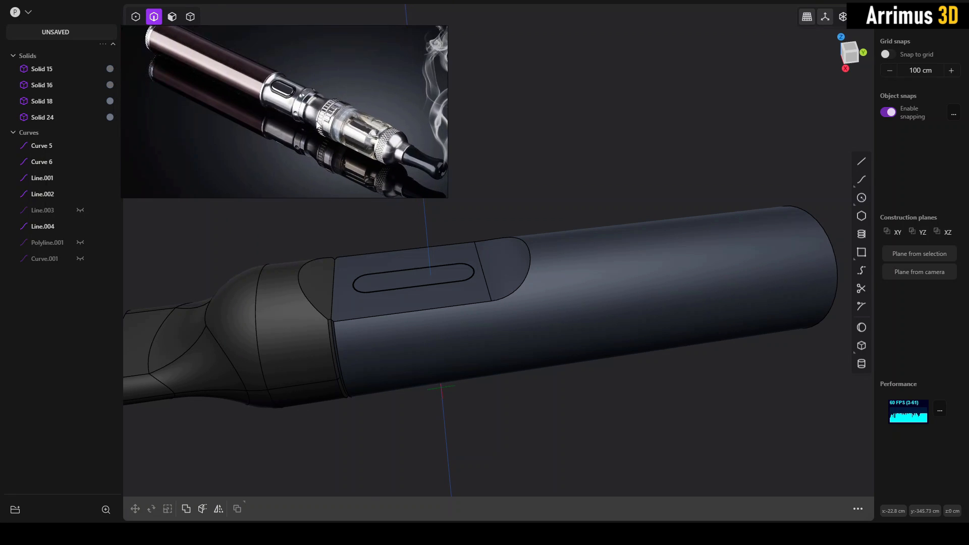
middle_click_drag(441, 220, 454, 183)
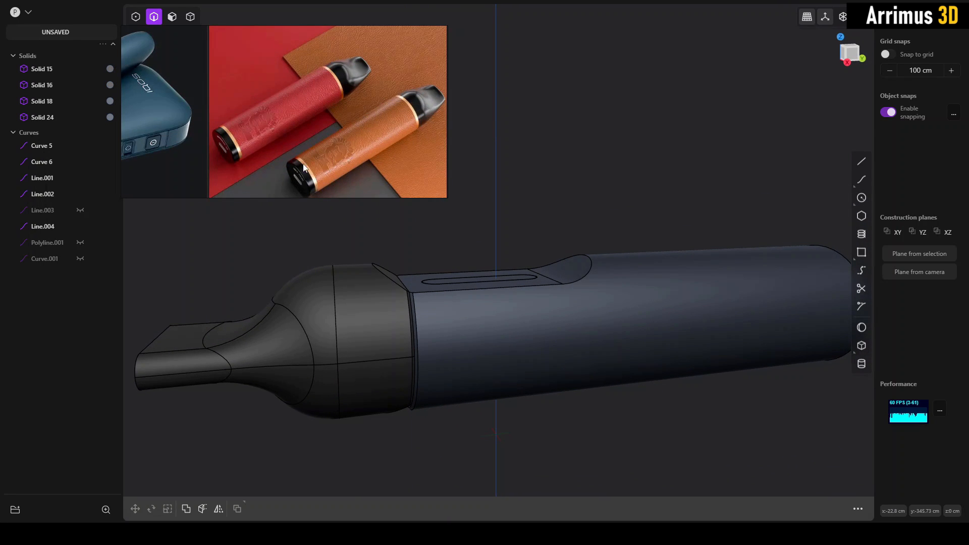
middle_click_drag(470, 226, 564, 281)
left_click(556, 296)
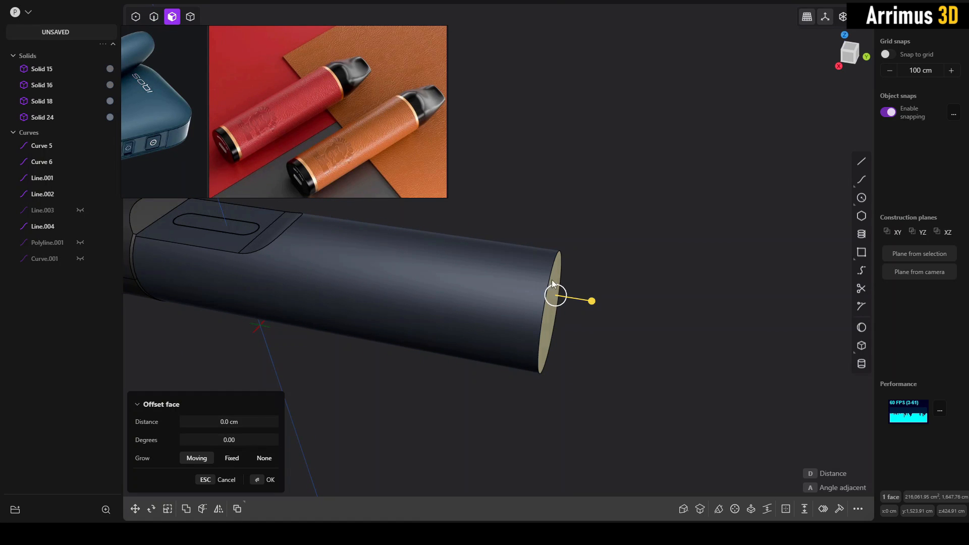
scroll(552, 281, "down", 3)
middle_click_drag(529, 302, 568, 299, "shift")
key("d")
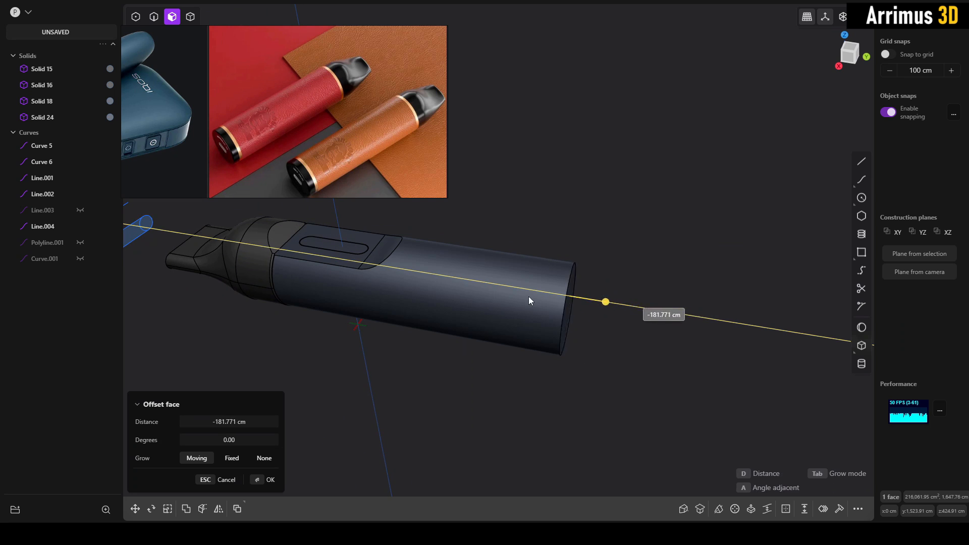
left_click(515, 295)
- Extrude the main body's flat rear end face outward by about 53 cm to form a separate thin ring solid
scroll(596, 288, "up", 4)
key("e")
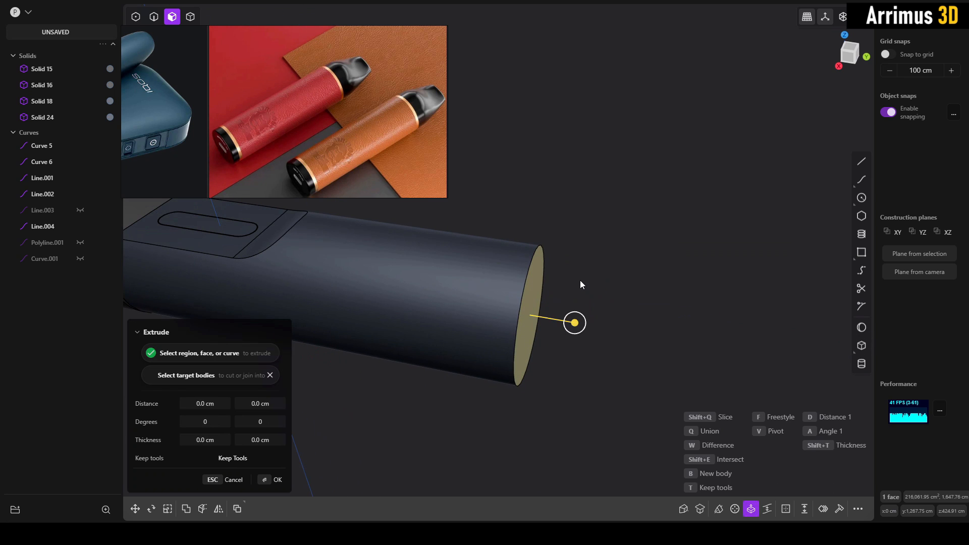
key("d")
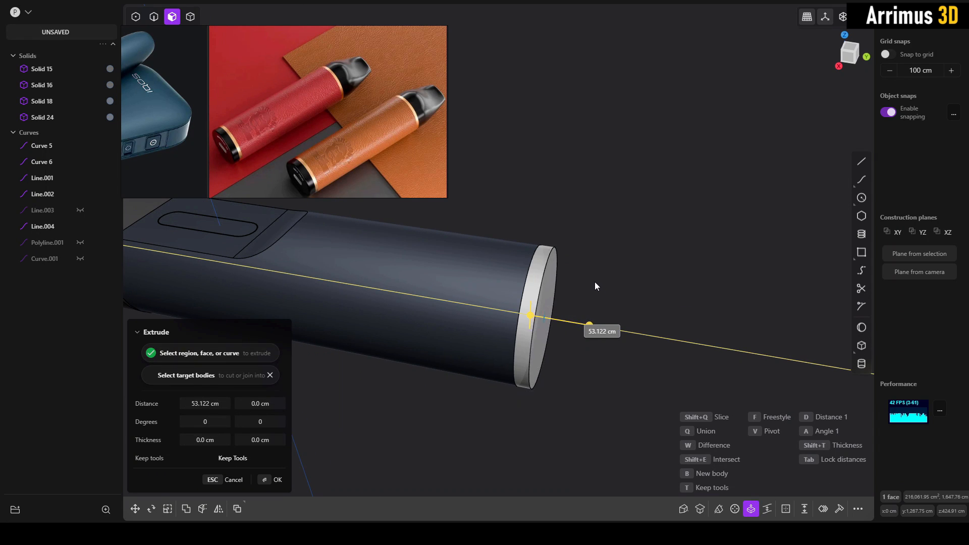
left_click(595, 283)
right_click(596, 282)
middle_click_drag(629, 287, 608, 280, "shift")
- Extrude the thin ring's outer end face outward into a separate end cap solid roughly twice the ring's depth
scroll(595, 283, "up", 1)
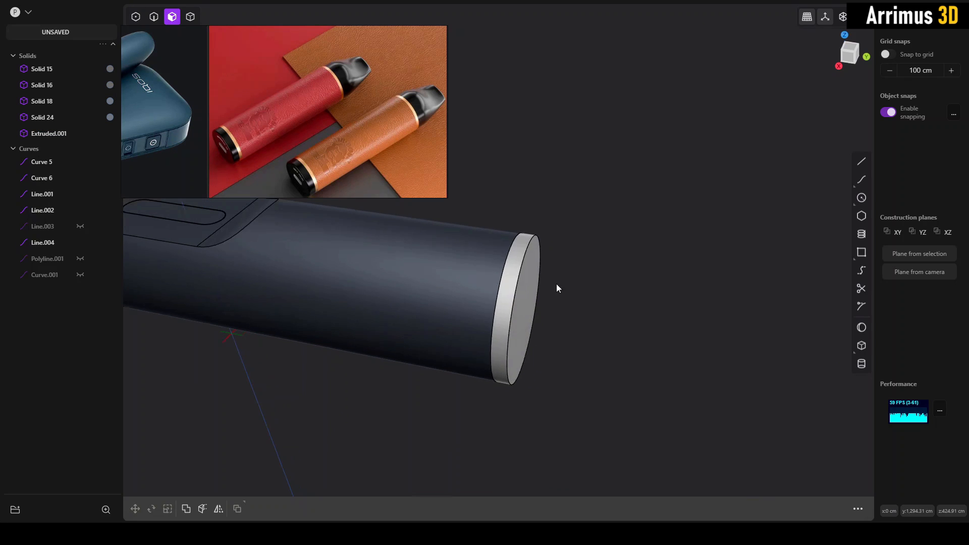
left_click(525, 290)
key("o")
key("e")
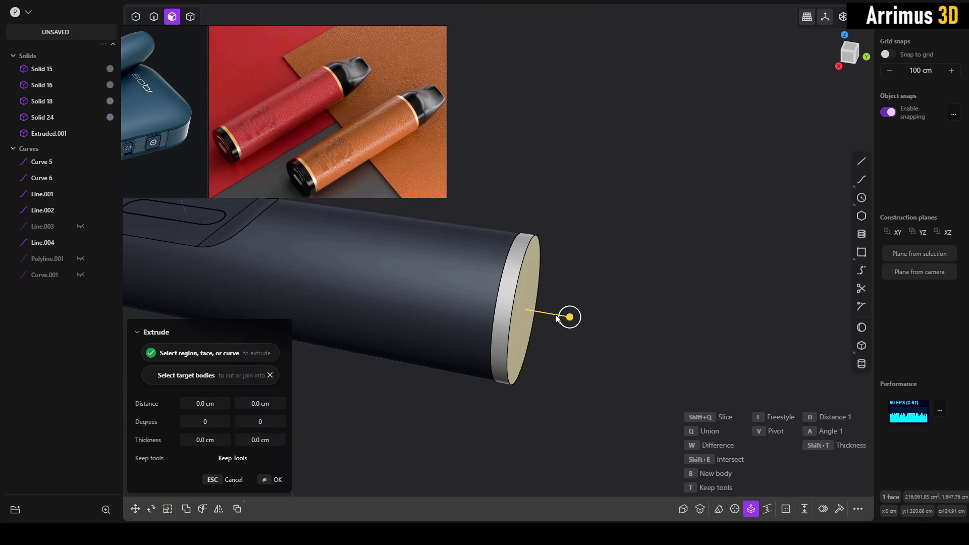
left_click_drag(557, 317, 601, 317)
key("Return")
left_click(631, 293)
scroll(567, 283, "up", 4)
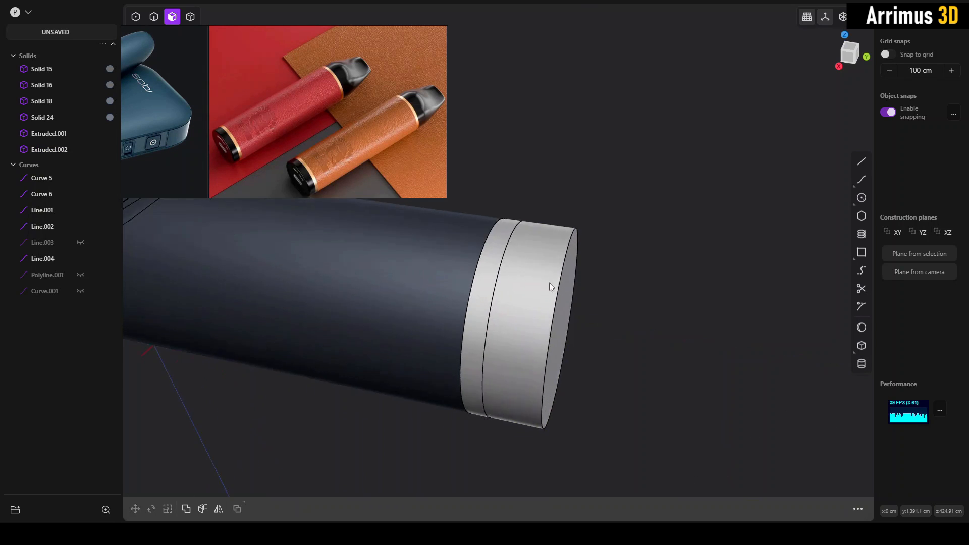
- Offset the thin ring's cylindrical side face inward by about 18 cm to recess it between body and end cap
left_click(481, 269)
key("o")
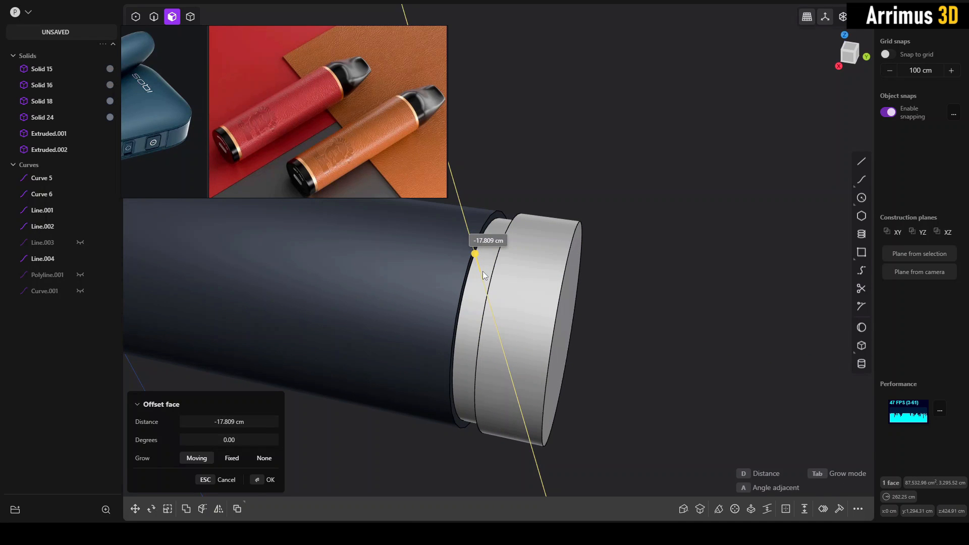
key("Return")
- Apply the body's dark blue material to the end cap solid
key("4")
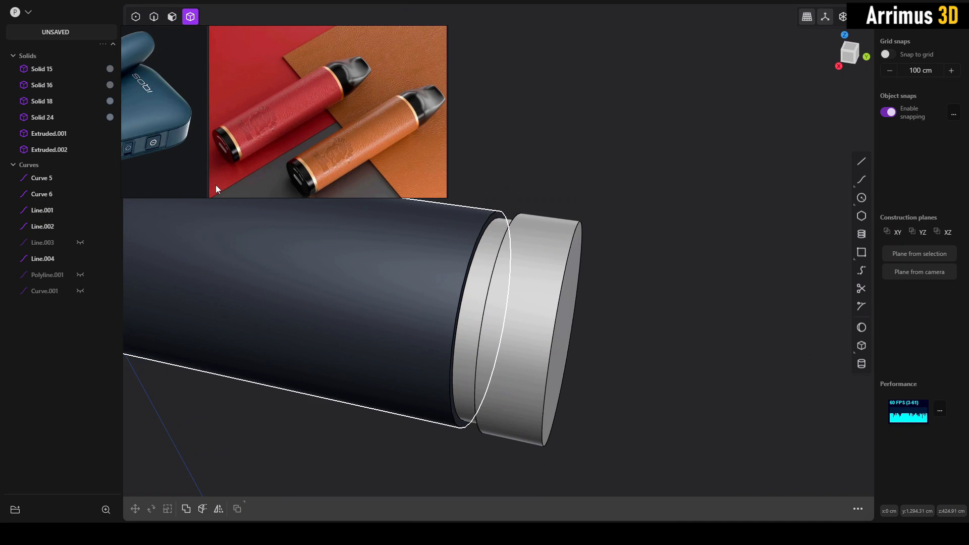
left_click(546, 273)
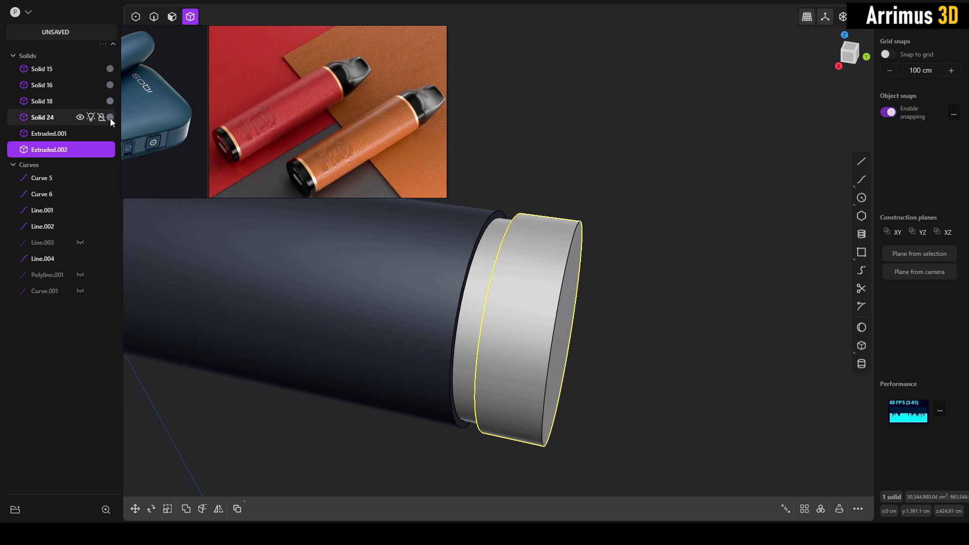
left_click_drag(110, 117, 110, 150)
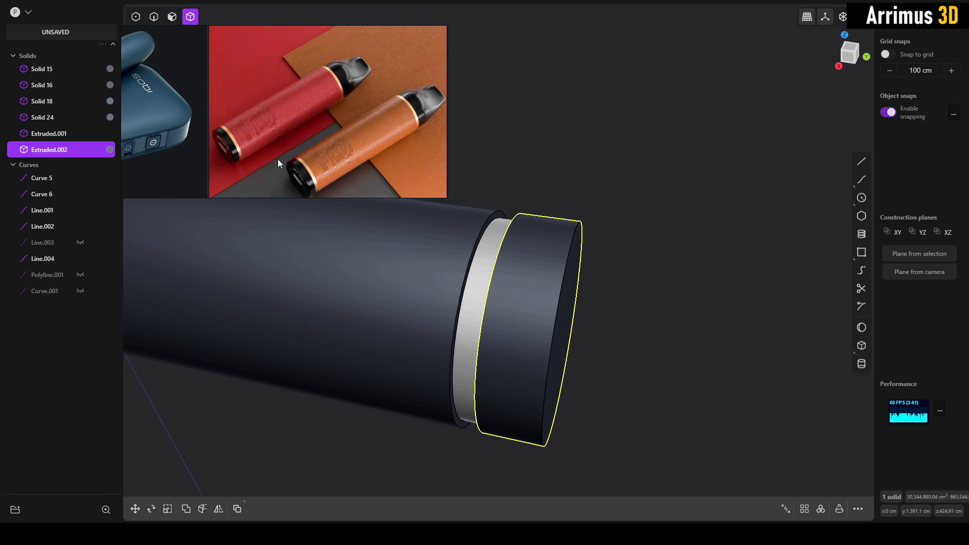
left_click(588, 247)
scroll(587, 246, "down", 2)
- Give the recessed ring a new material with an orange-gold colour
left_click(508, 256)
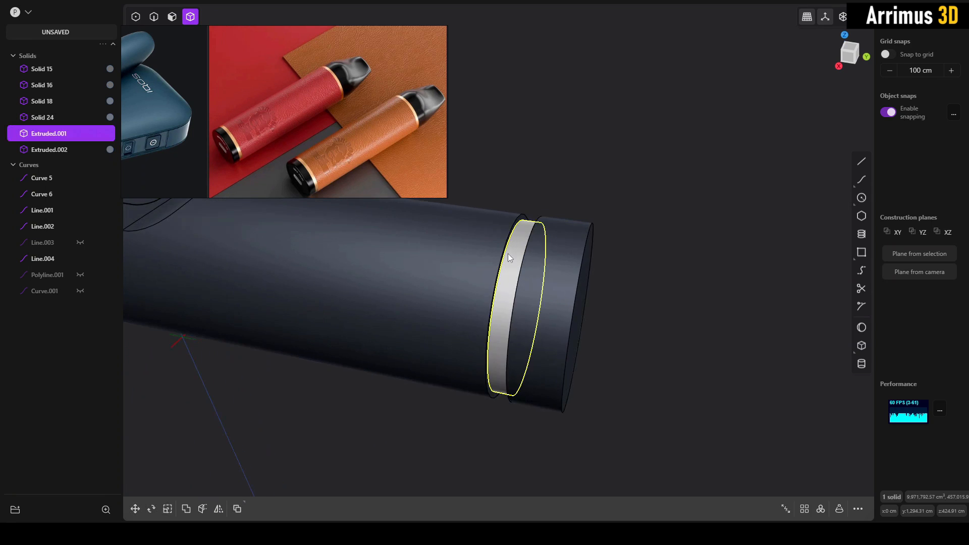
key("m")
left_click(214, 209)
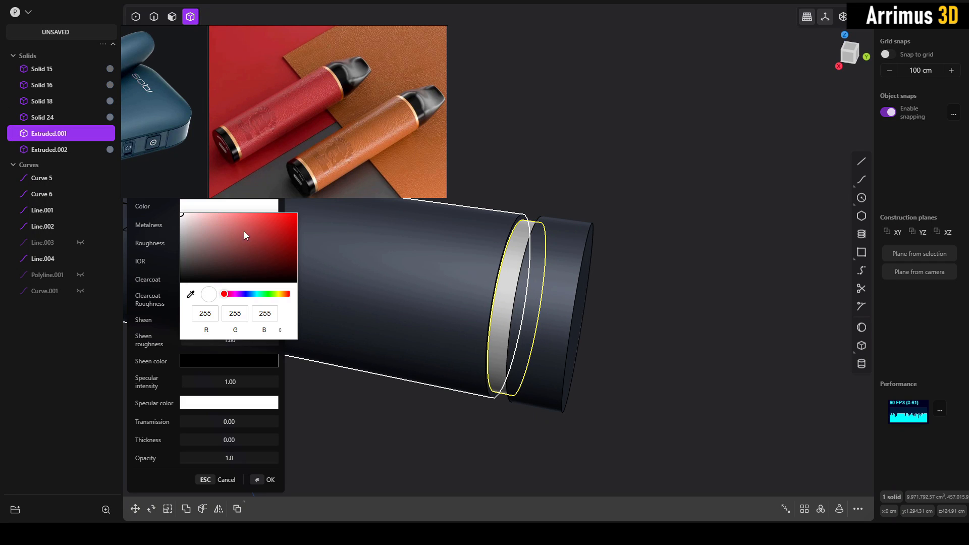
left_click(279, 293)
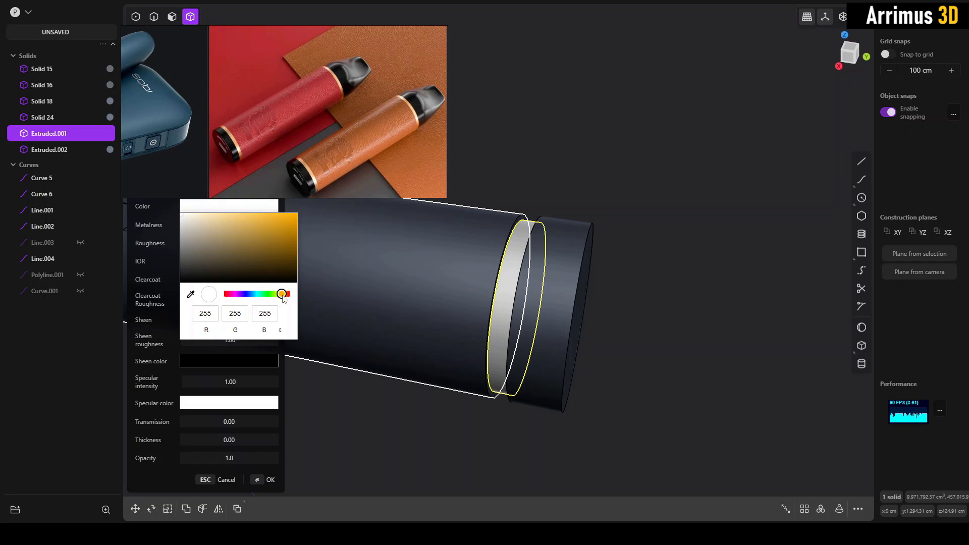
key("Return")
left_click(525, 152)
middle_click_drag(525, 152, 554, 207)
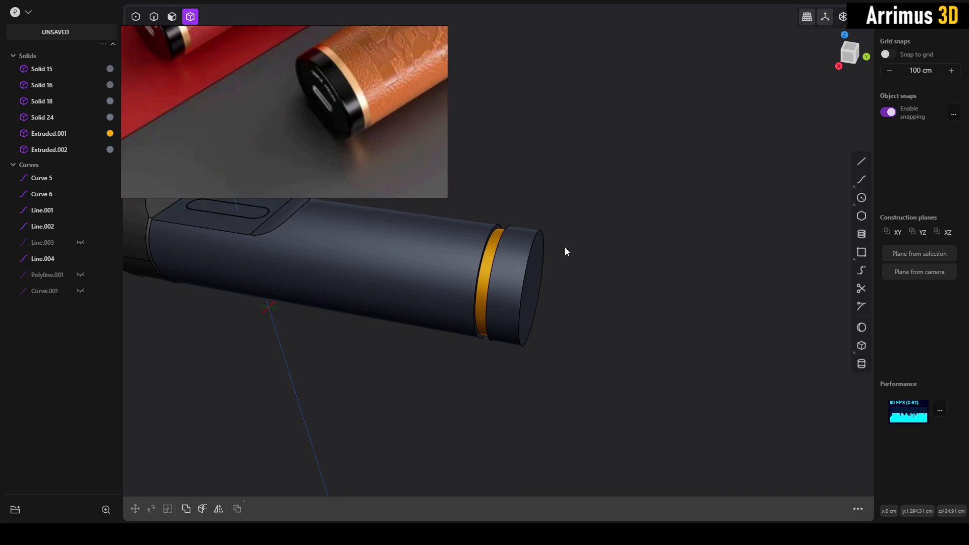
middle_click_drag(564, 250, 513, 278)
key("2")
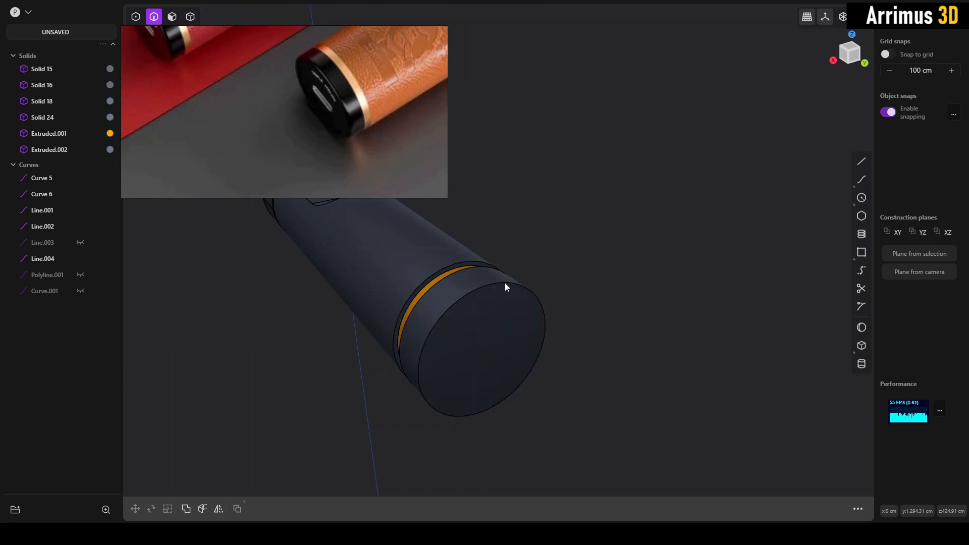
left_click(505, 282)
key("b")
scroll(509, 284, "up", 1)
key("Escape")
middle_click_drag(569, 251, 573, 238, "shift")
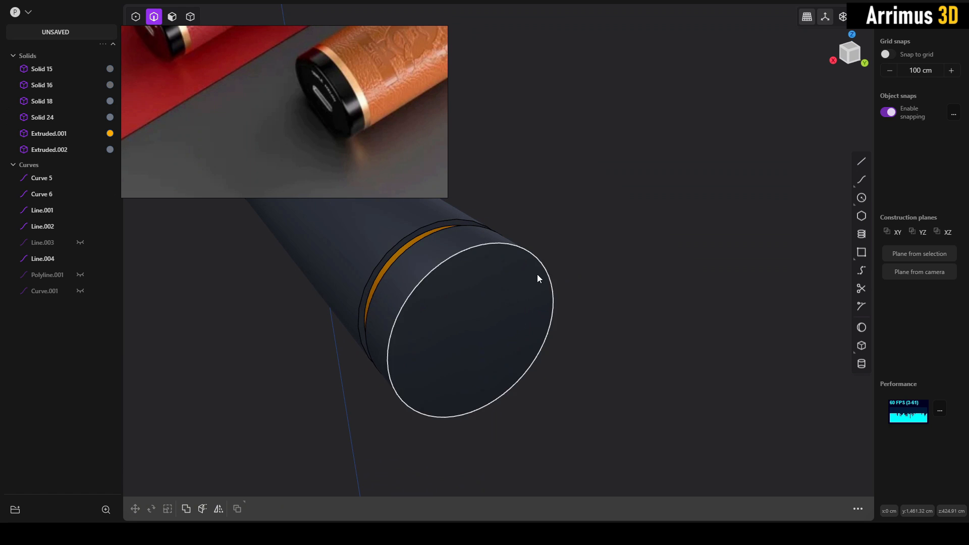
key("3")
left_click(528, 281)
key("o")
middle_click_drag(532, 267, 599, 240, "shift")
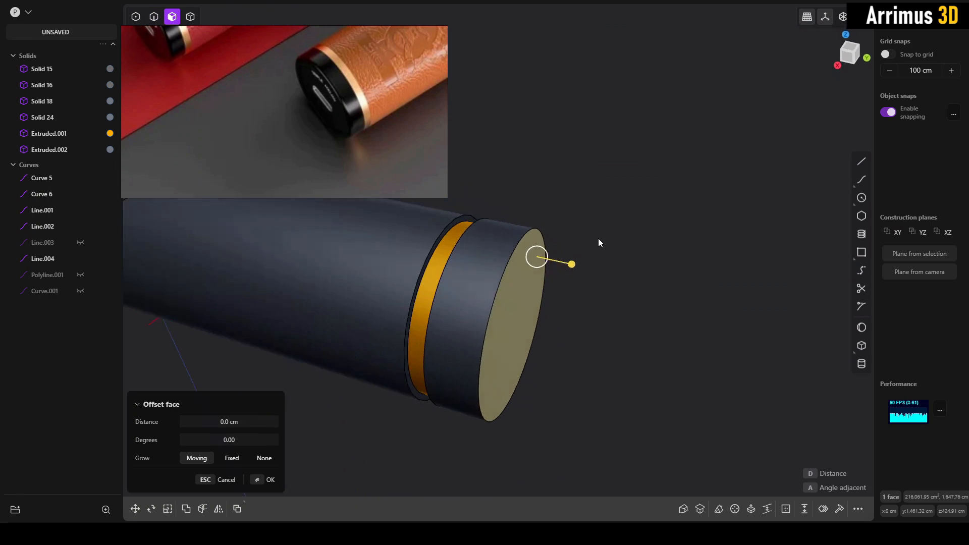
key("Escape")
- Fillet the end cap's outer circular edge with a radius of about 89 cm
key("2")
left_click(510, 256)
key("b")
left_click_drag(510, 255, 528, 235)
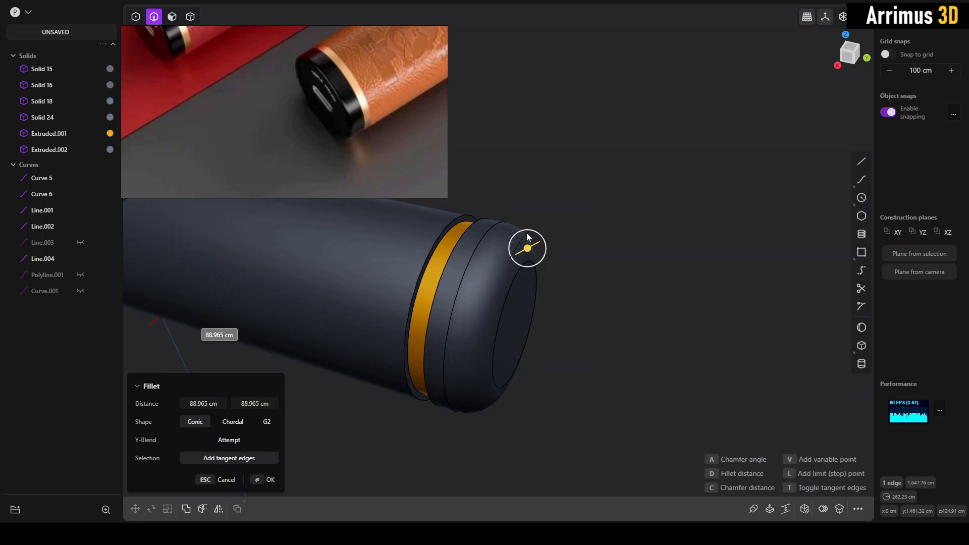
right_click(597, 226)
left_click(597, 226)
- Duplicate the orange-gold ring and move the copy along the Y axis to just beyond the end cap
mouse_move(538, 245)
middle_mouse_down()
mouse_move(551, 258)
mouse_move(541, 254)
middle_mouse_up()
scroll(541, 250, "up", 2)
key("4")
left_click(451, 268)
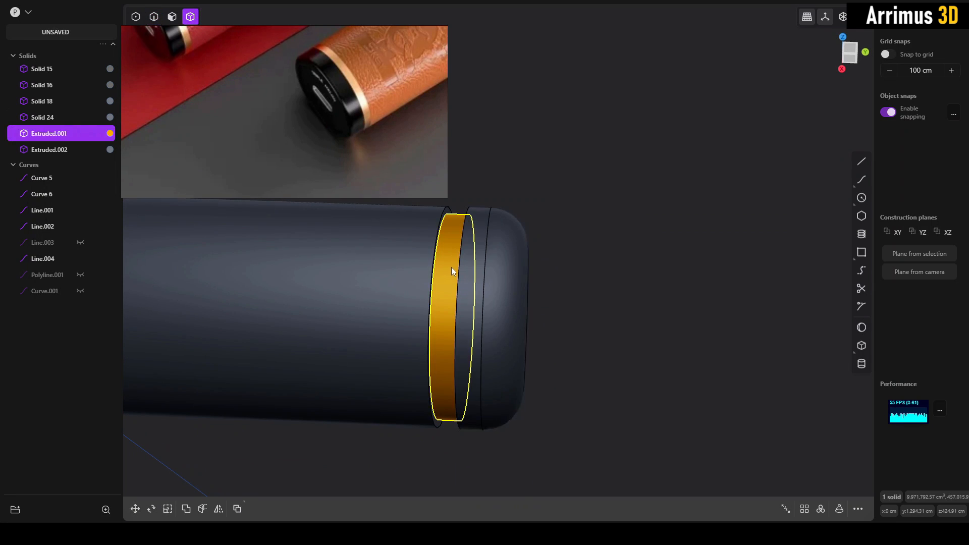
key("shift+d")
key("y")
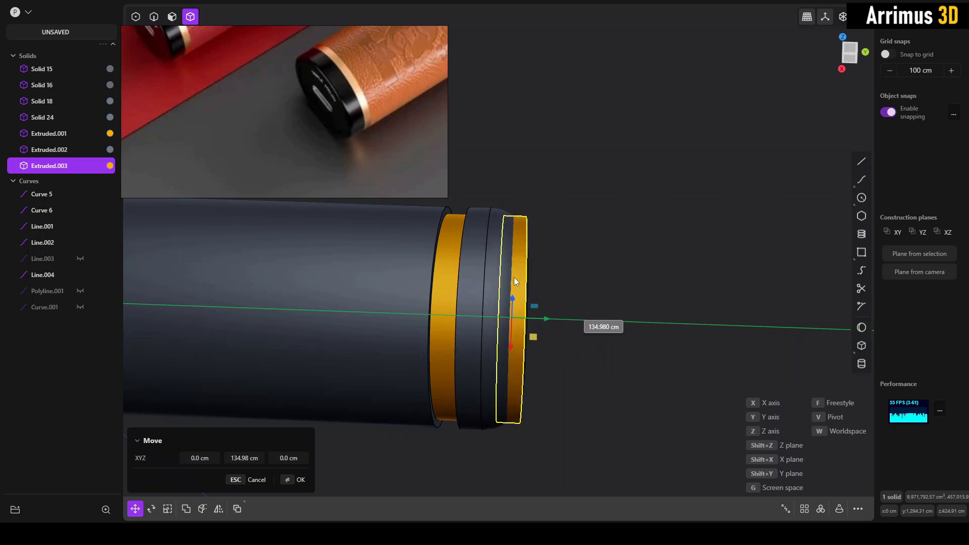
left_click(583, 277)
- Scale the duplicated ring down along Y into a thin disc and enlarge it uniformly well beyond the end cap's diameter
key("s")
key("y")
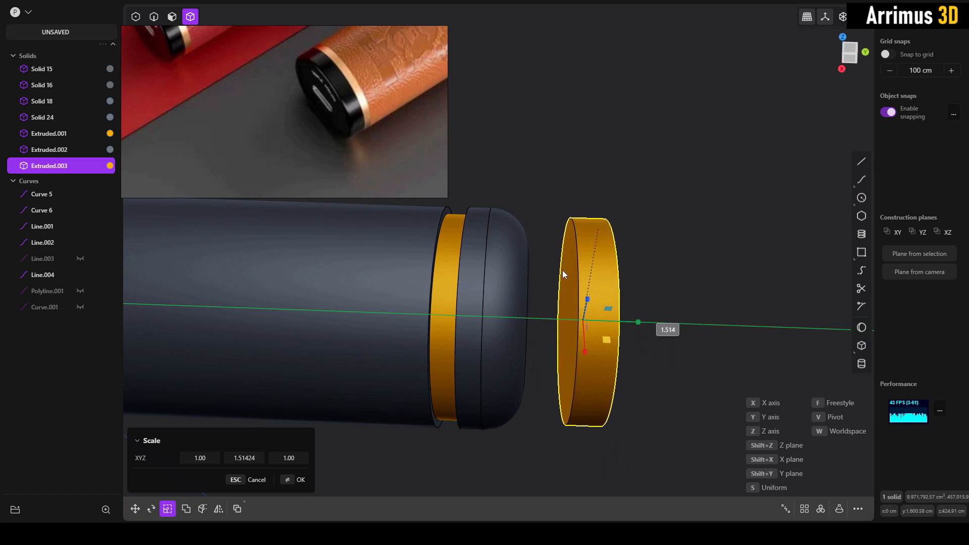
left_click(539, 335)
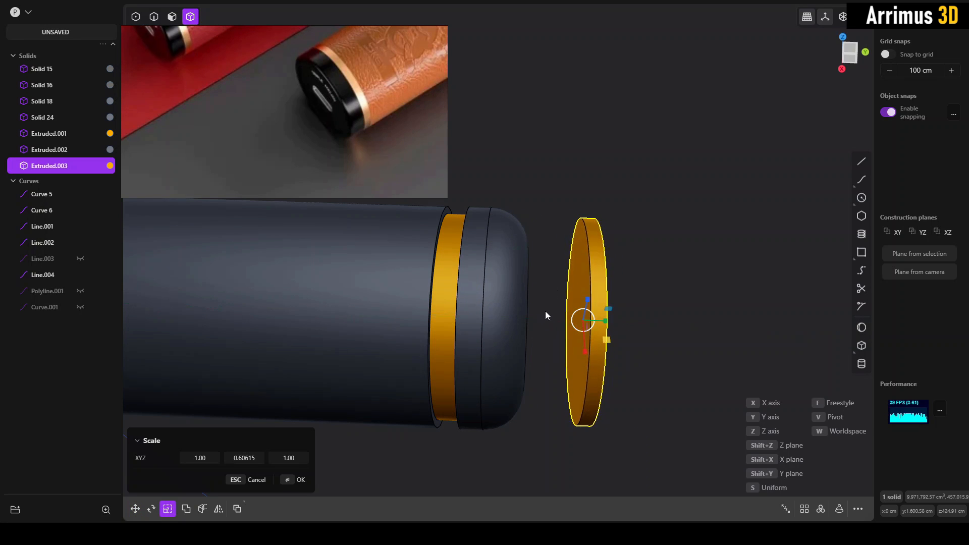
key("y")
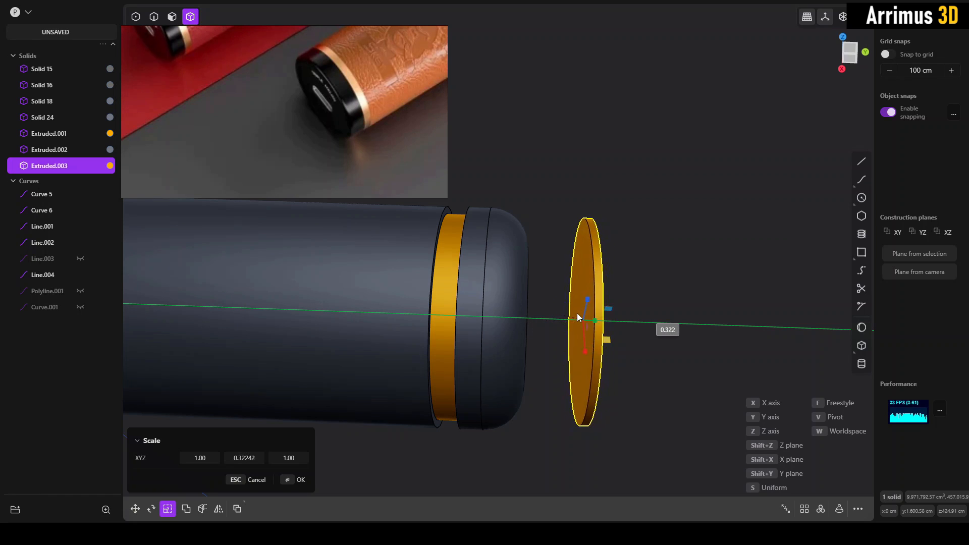
key("s")
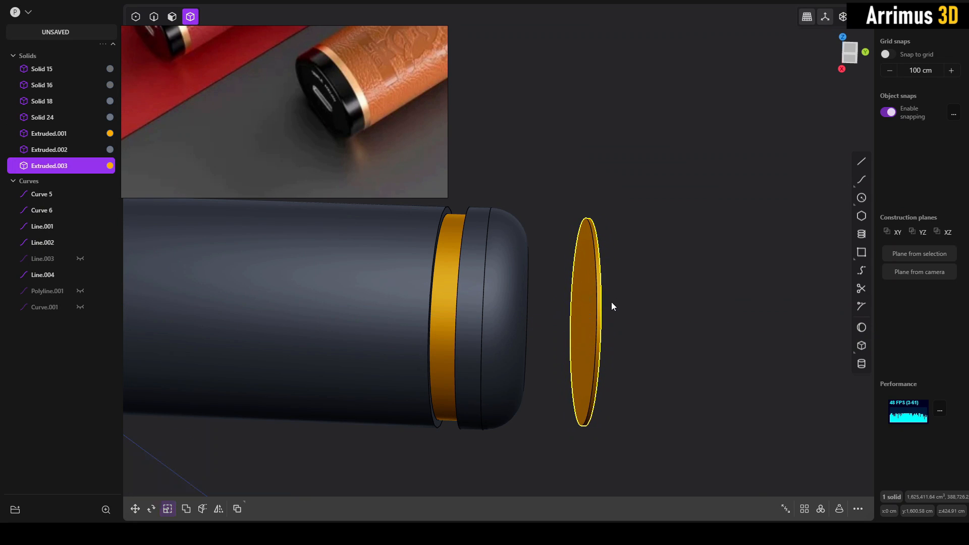
left_click(628, 271)
right_click(631, 271)
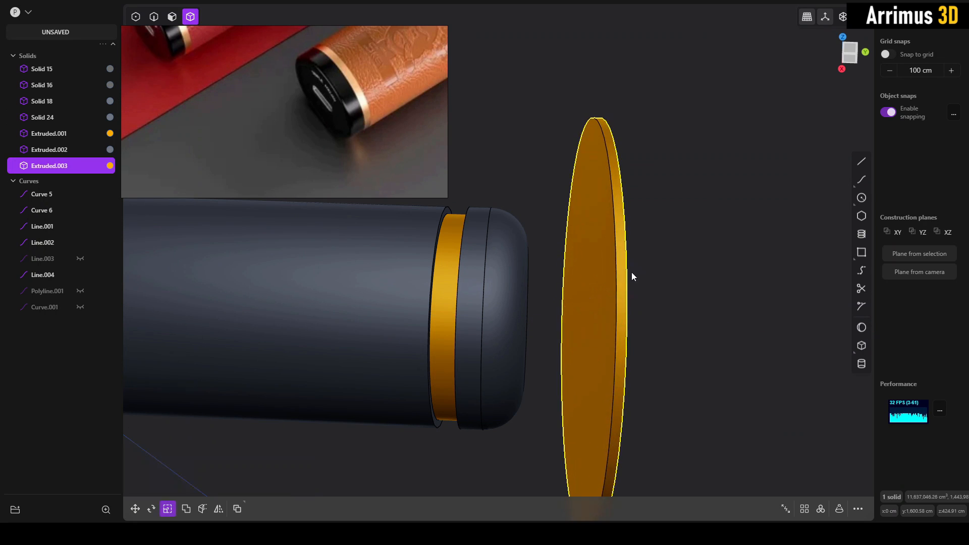
- Thin the enlarged disc by offsetting its flat face towards the end cap inward by about 12 cm
key("3")
left_click(595, 277)
key("d")
left_click(601, 280)
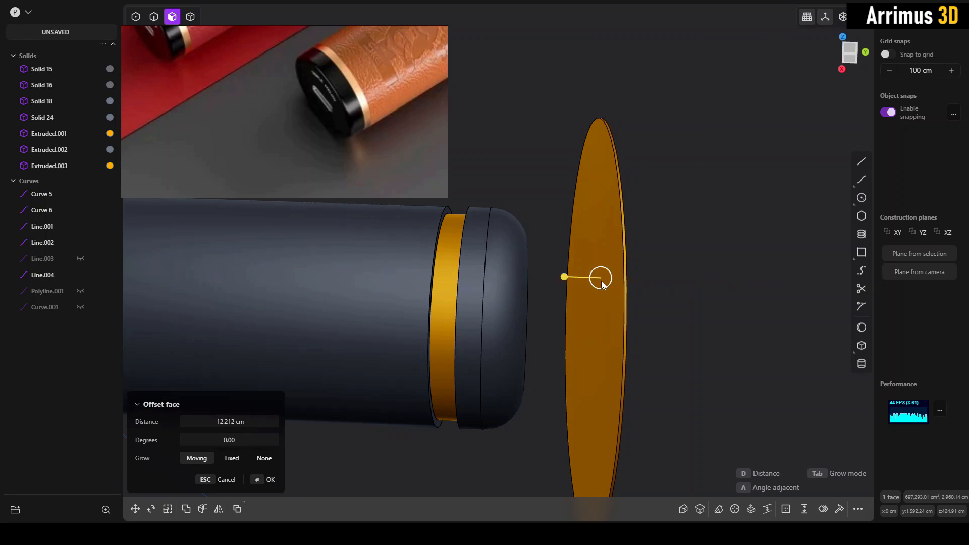
right_click(601, 281)
left_click(698, 258)
- Move the thin disc along the Y axis so it cuts through the end cap just inside its rounded end
key("4")
left_click(621, 260)
key("g")
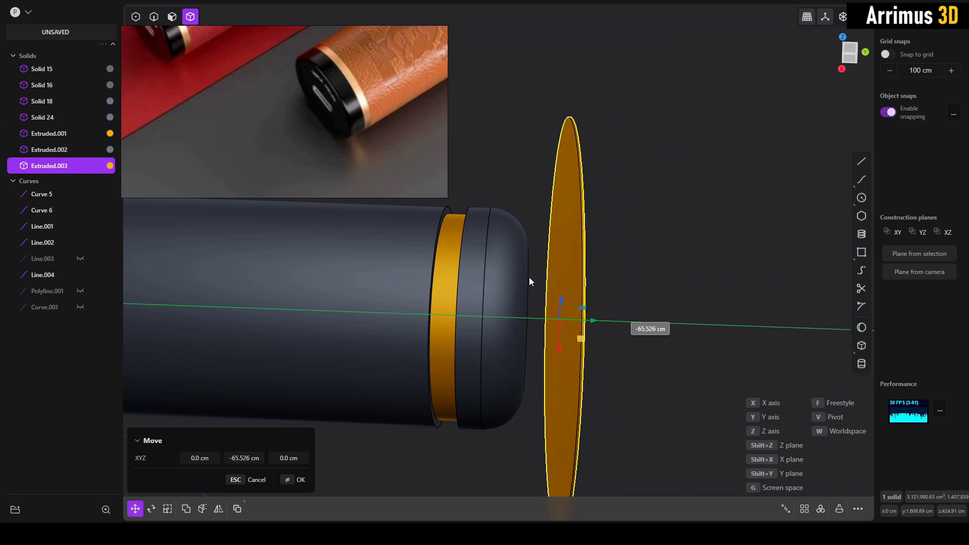
left_click(516, 278)
right_click(517, 279)
left_click(613, 273)
middle_click_drag(601, 277, 519, 269)
- Slice the end cap with the thin disc and delete the narrow slice between the two parts to leave a gap
left_click(516, 268)
left_click(507, 210, "shift")
key("b")
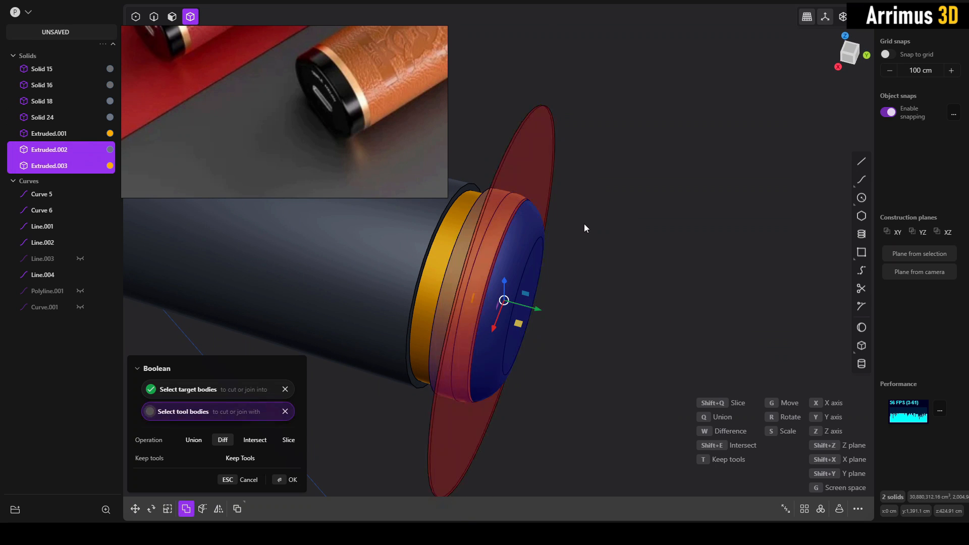
key("shift+q")
key("Return")
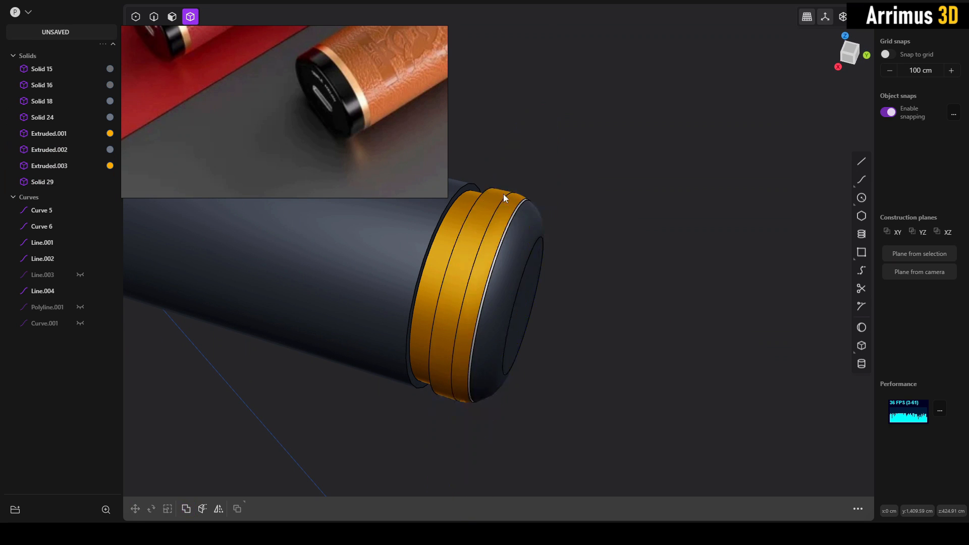
left_click(509, 231)
key("Delete")
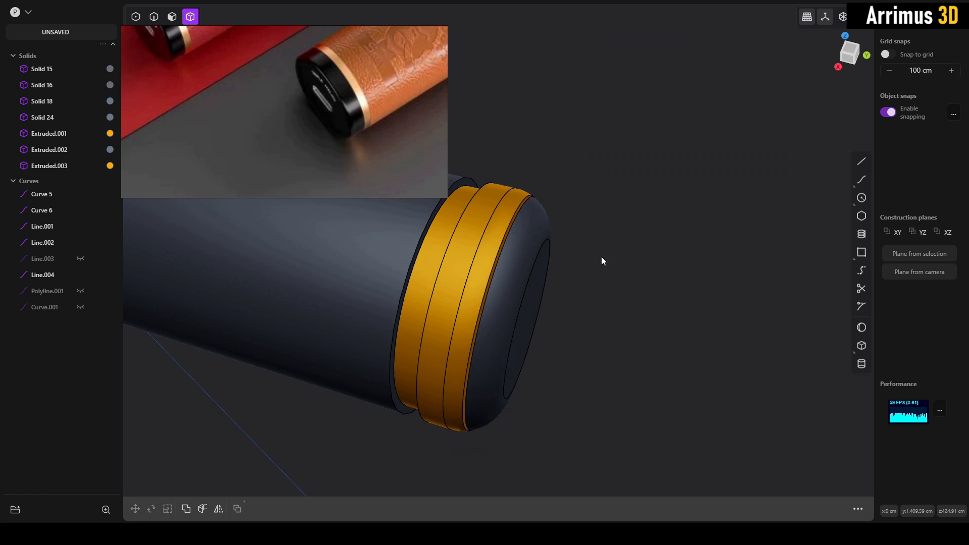
- Apply the body's dark blue material to the orange-gold inner part of the split end cap
middle_click_drag(601, 256, 514, 244)
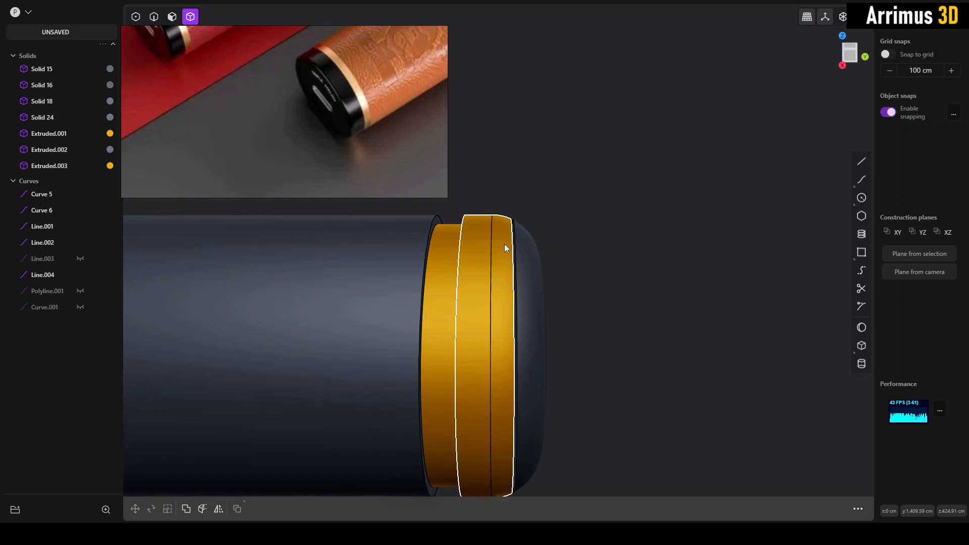
left_click(495, 250)
left_click(602, 238)
left_click(500, 244)
left_click(195, 160)
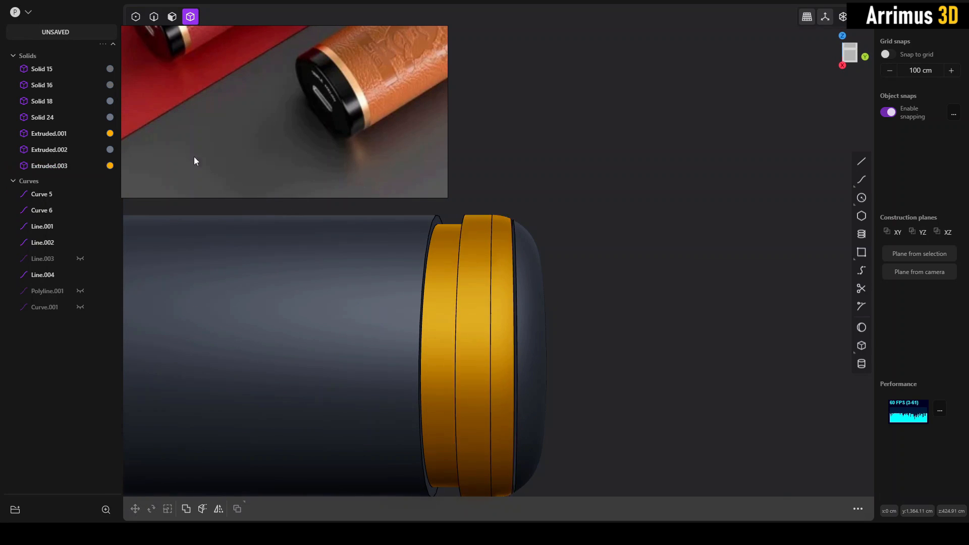
left_click(110, 165)
- Create a cylinder of about 17.2 cm radius and 43.8 cm height at the centre of the end cap's flat outer face
middle_click_drag(537, 223, 527, 264)
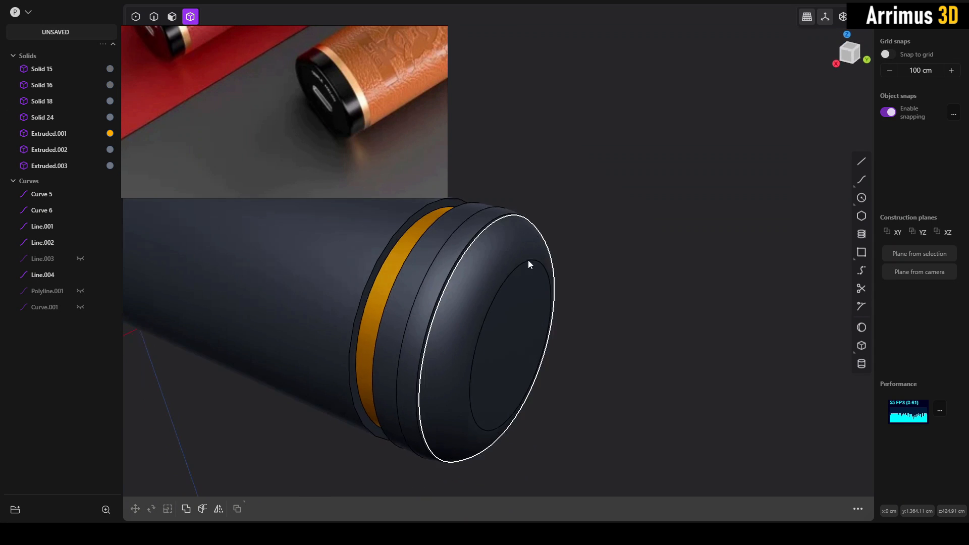
middle_click_drag(668, 260, 619, 322)
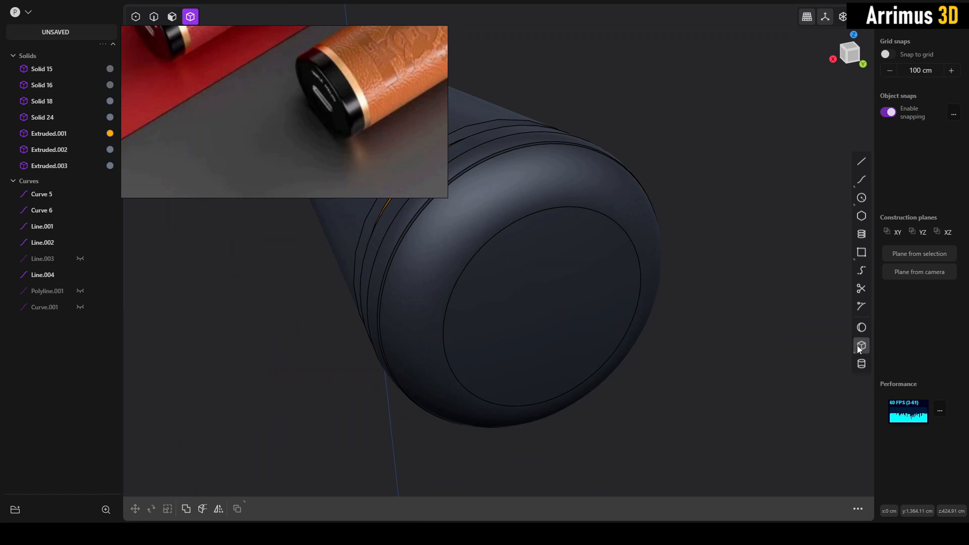
left_click(863, 365)
scroll(527, 313, "up", 3)
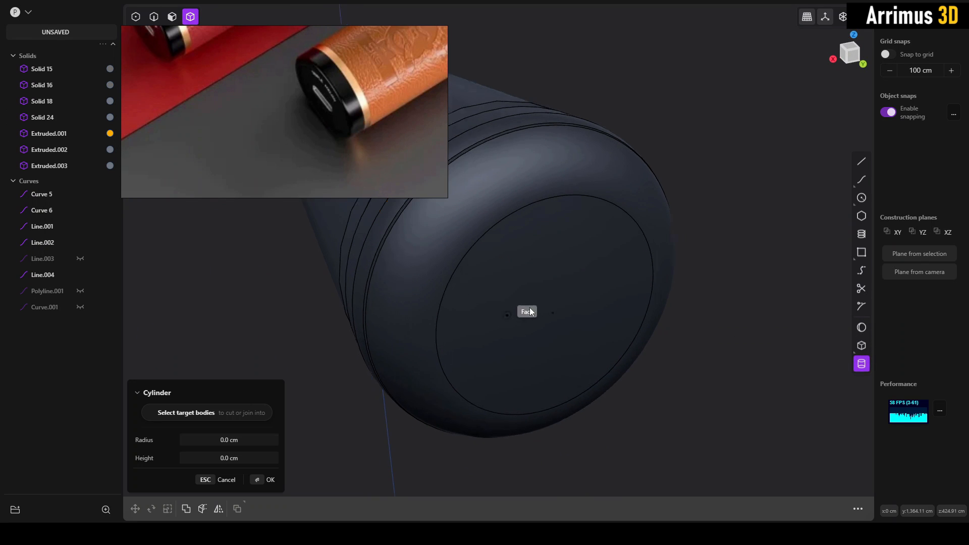
left_click(555, 306)
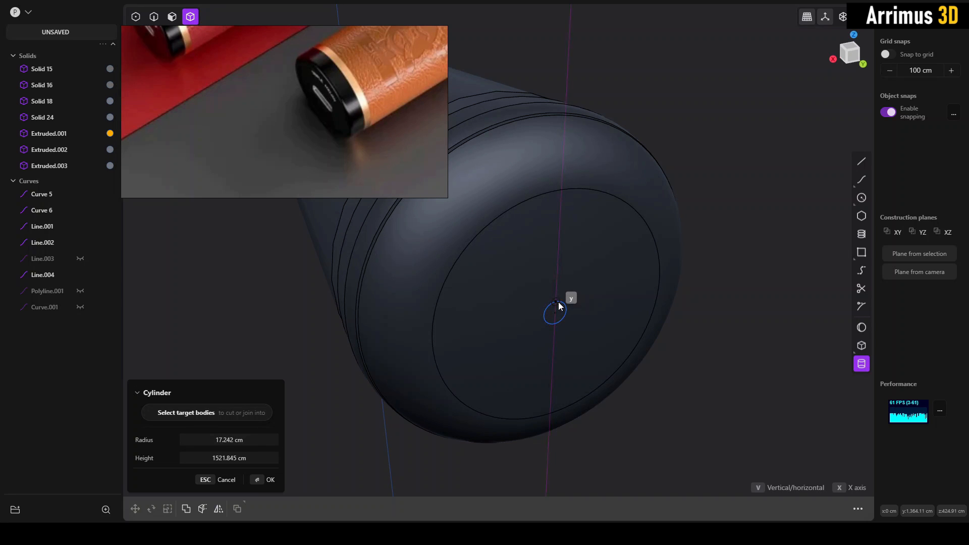
left_click(558, 301)
left_click(580, 316)
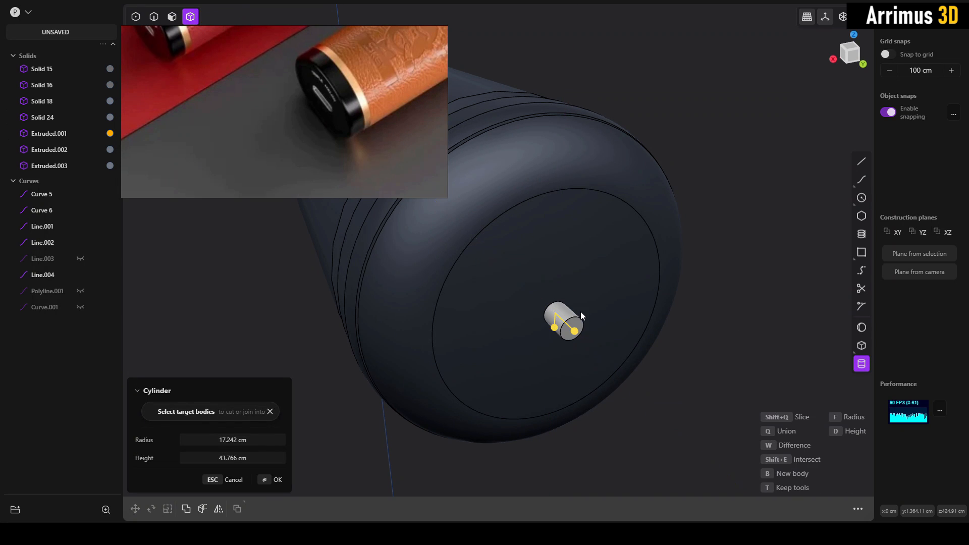
- Lengthen the small cylinder by offsetting its outer face, and move it about 115 cm along the Y axis into the end cap
middle_click_drag(719, 313, 578, 323)
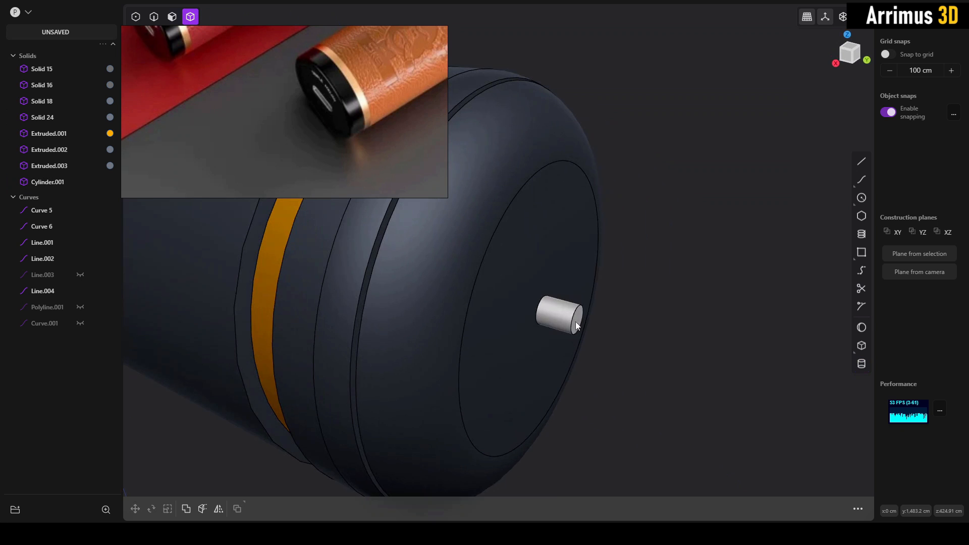
key("3")
left_click_drag(576, 322, 666, 288)
key("4")
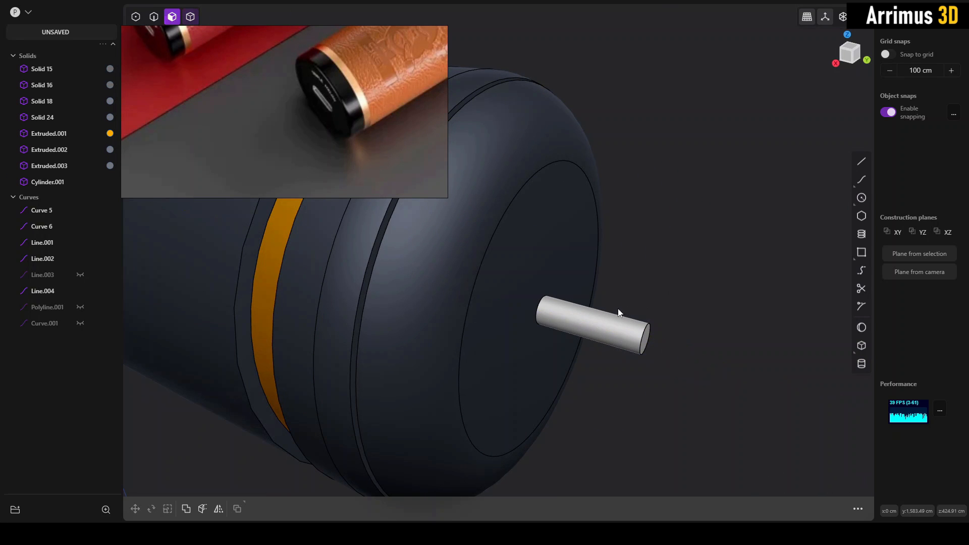
left_click(606, 321)
middle_click_drag(555, 316, 575, 316)
key("g")
key("y")
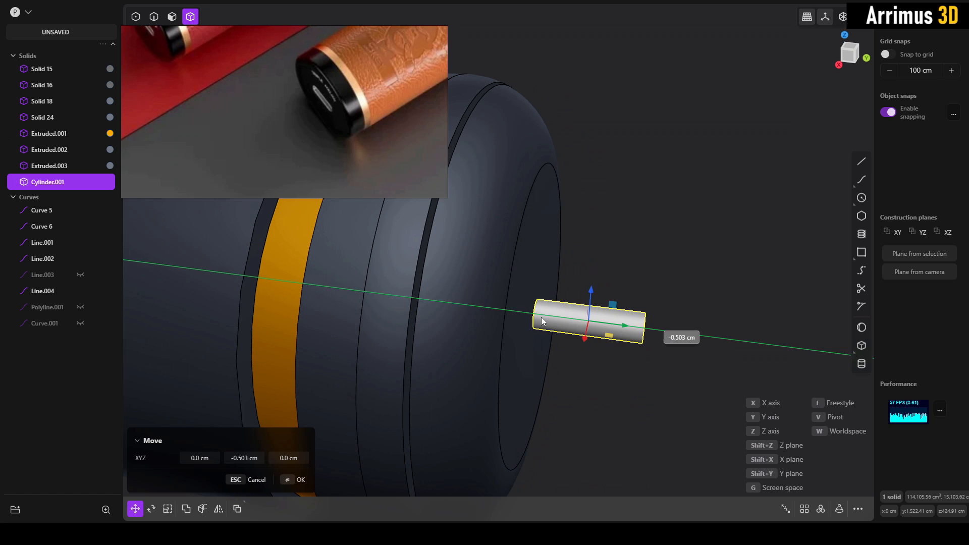
left_click(477, 312)
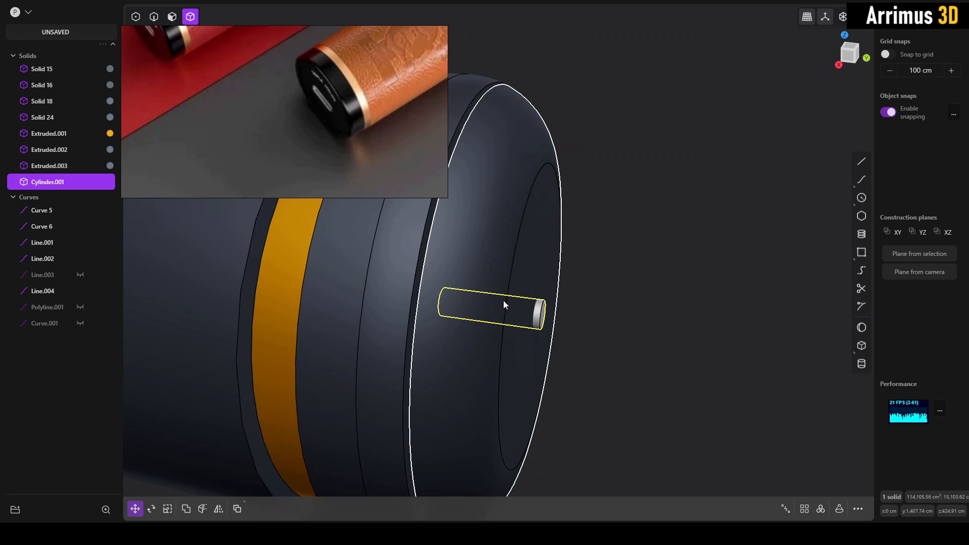
- Isolate the rounded end piece with the cylinder and move the cylinder about 32 cm back along Y so it passes through both sides
middle_click_drag(504, 305, 543, 289)
left_click(475, 288, "shift")
key("slash")
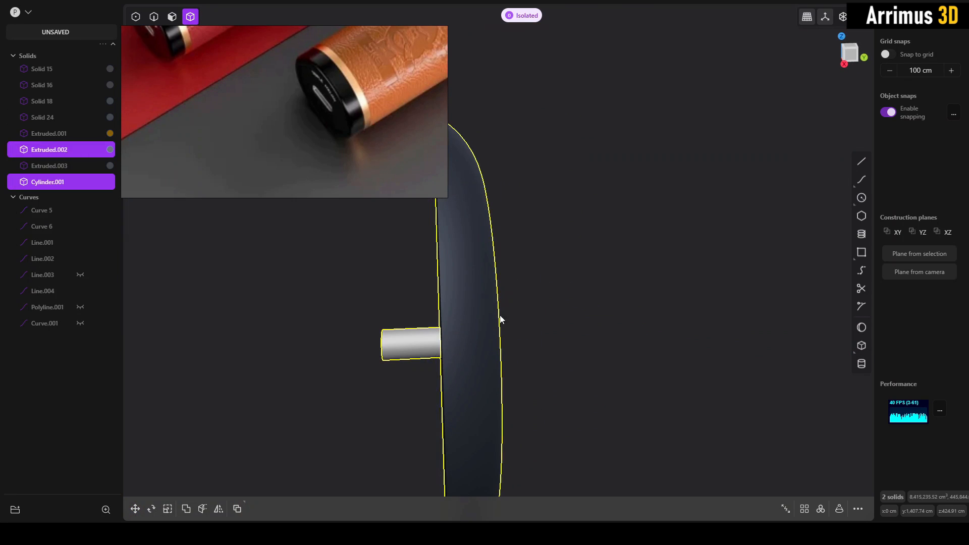
left_click(500, 319)
left_click(407, 336)
key("g")
key("y")
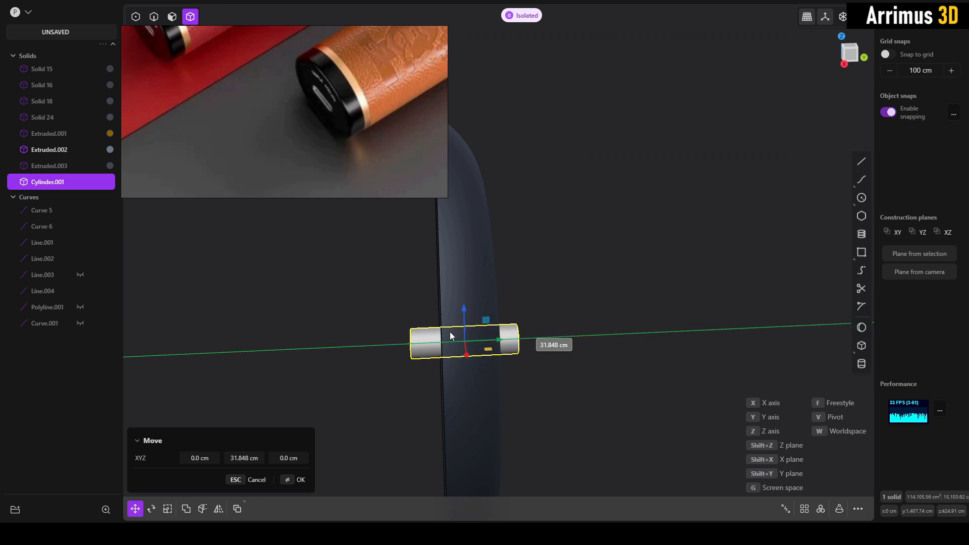
left_click(450, 333)
- Try to array a duplicate placed about 53 cm above the cylinder radially around the original
left_click(542, 312)
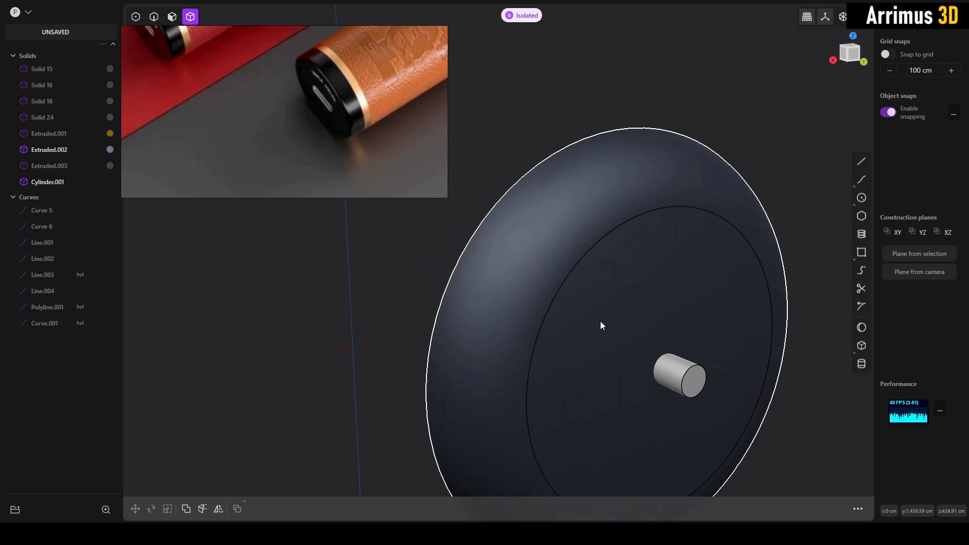
middle_click_drag(601, 321, 519, 283)
left_click(573, 325)
middle_click_drag(574, 325, 544, 320)
key("shift+d")
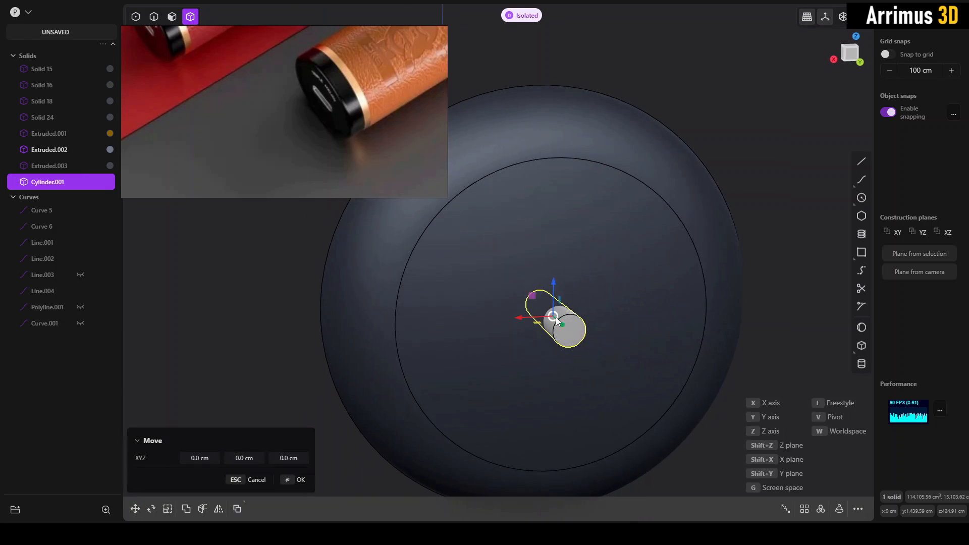
left_click_drag(558, 283, 557, 251)
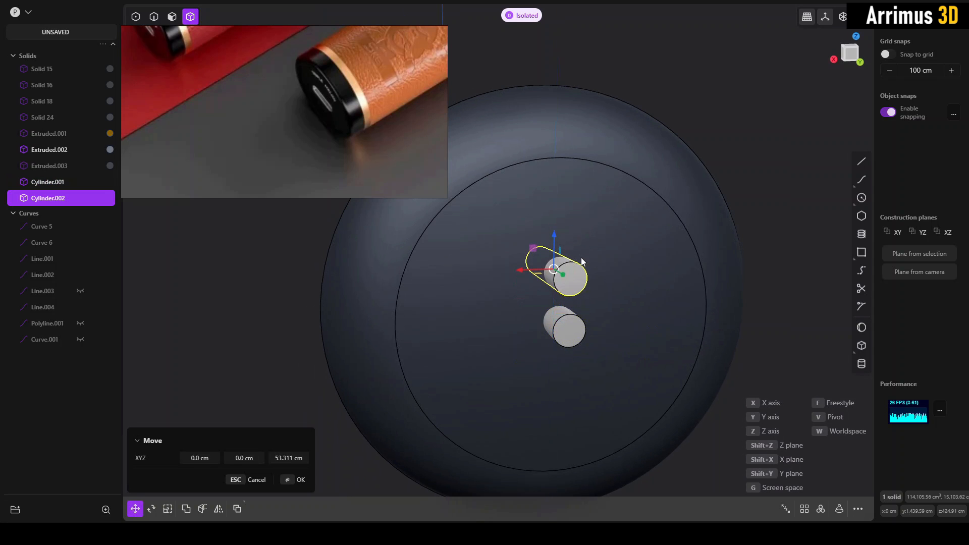
right_click(581, 260)
middle_click_drag(630, 305, 722, 320)
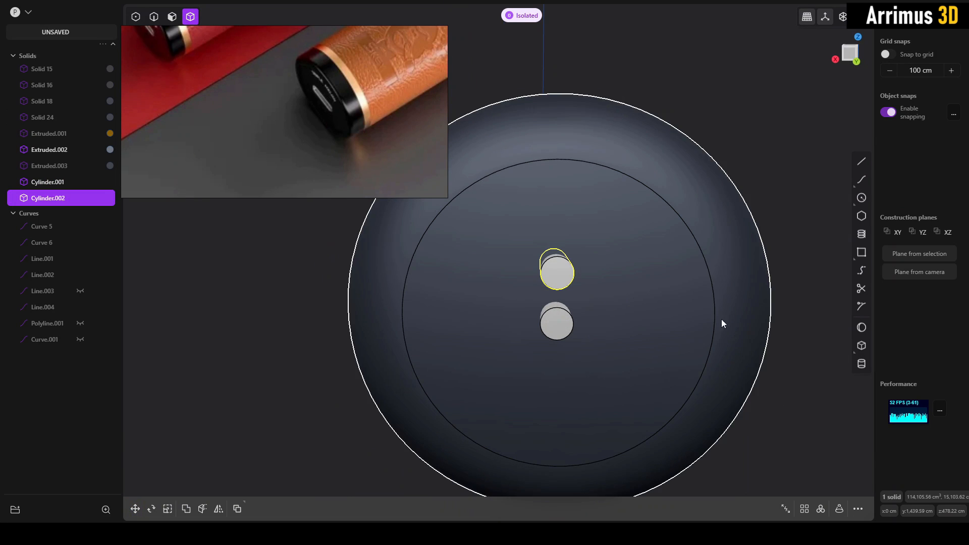
left_click(821, 508)
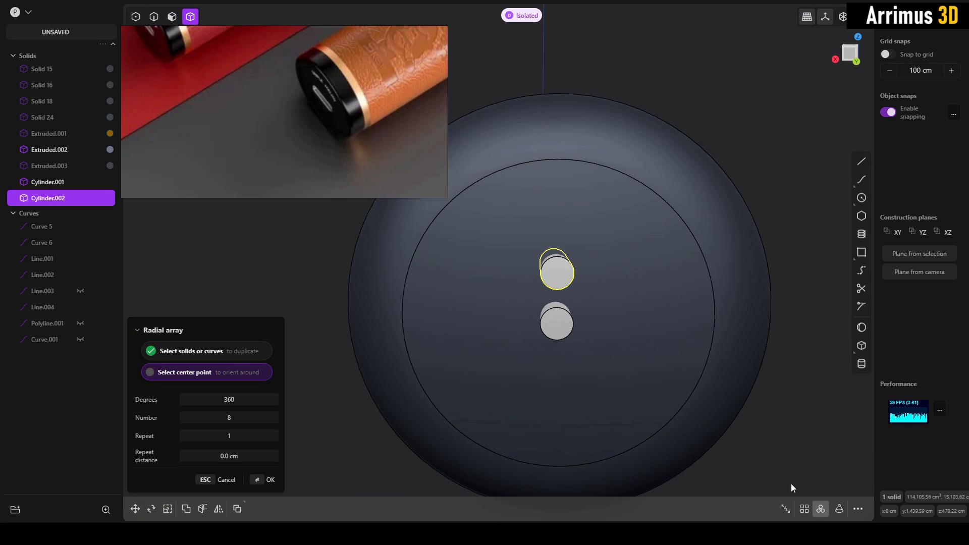
left_click(557, 324)
middle_click_drag(566, 335, 637, 374)
key("Escape")
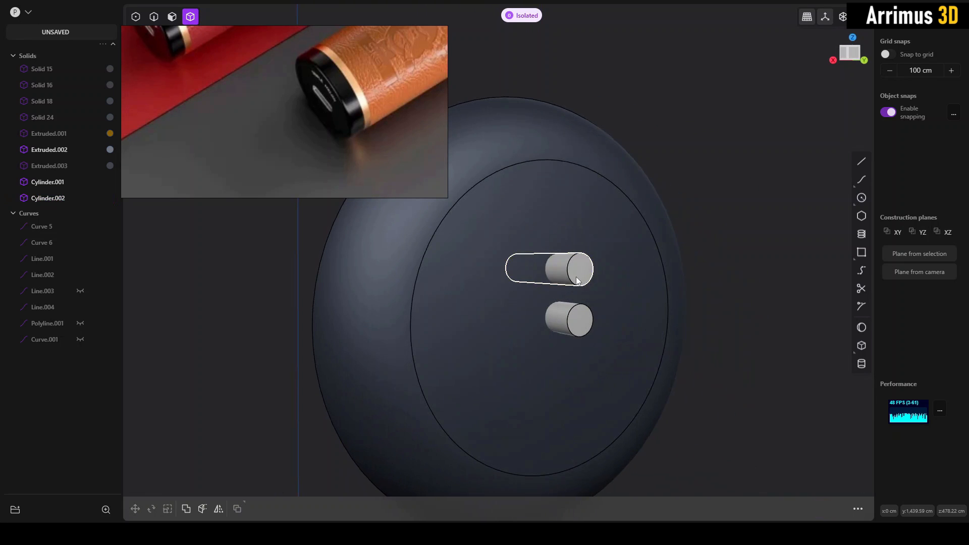
key("Delete")
- Thin the centre cylinder by offsetting its side face inward by about 5 cm
left_click_drag(563, 314, 566, 317)
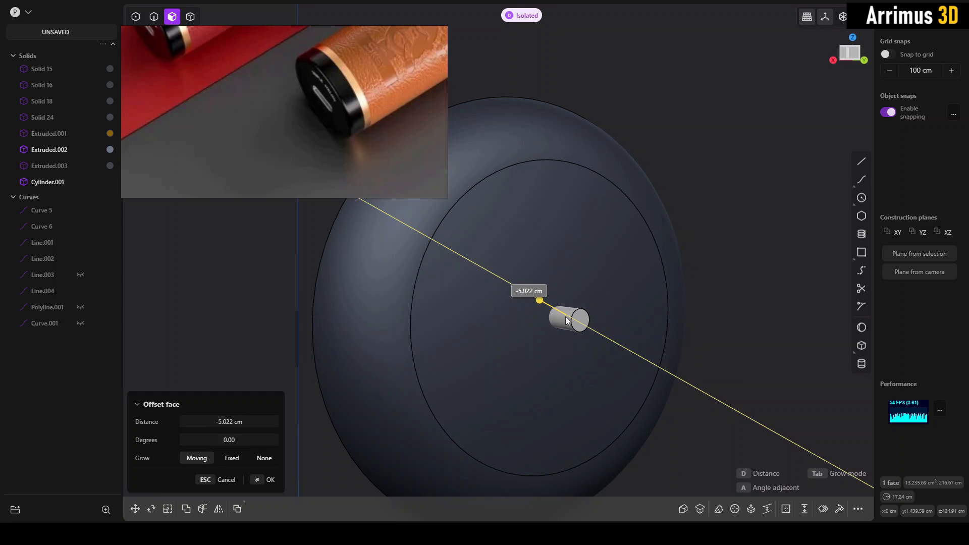
right_click(630, 322)
key("4")
- Duplicate the thinned cylinder about 56 cm up the Z axis and radially array the copy as 8 around the centre cylinder
left_click(580, 319)
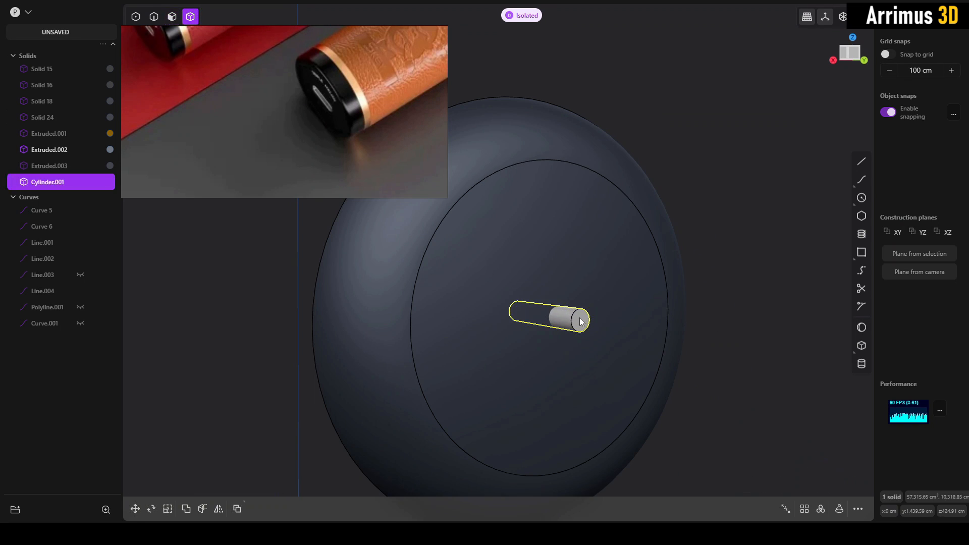
key("g")
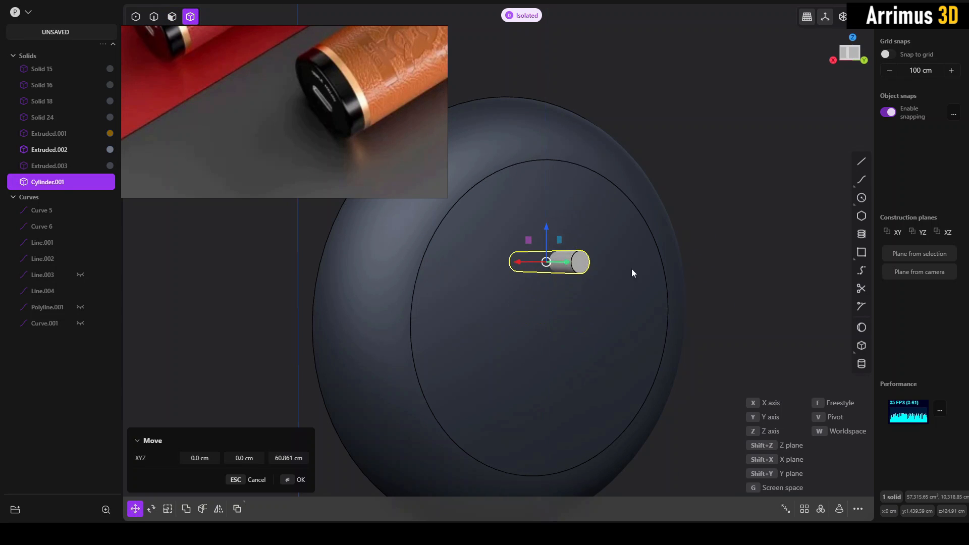
key("Escape")
key("ctrl+d")
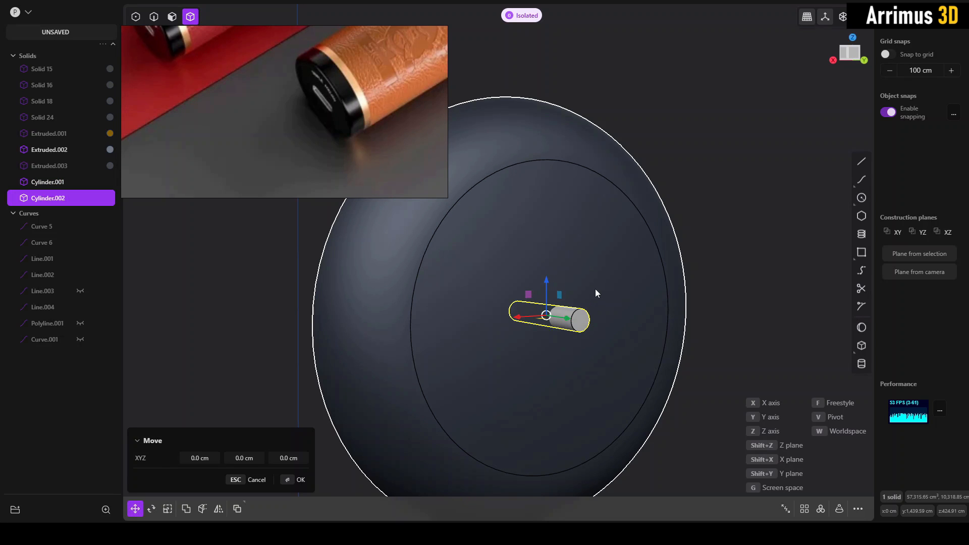
key("z")
left_click(606, 238)
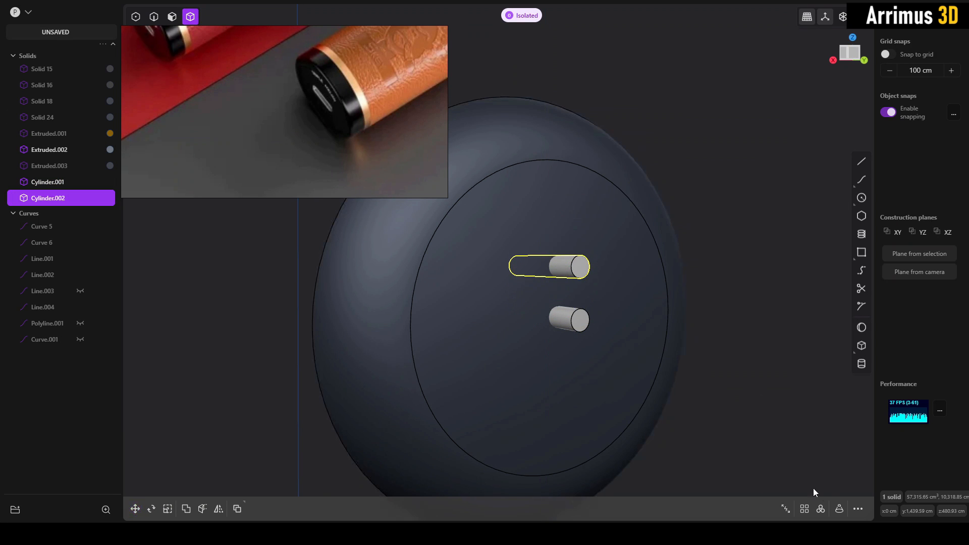
left_click(821, 508)
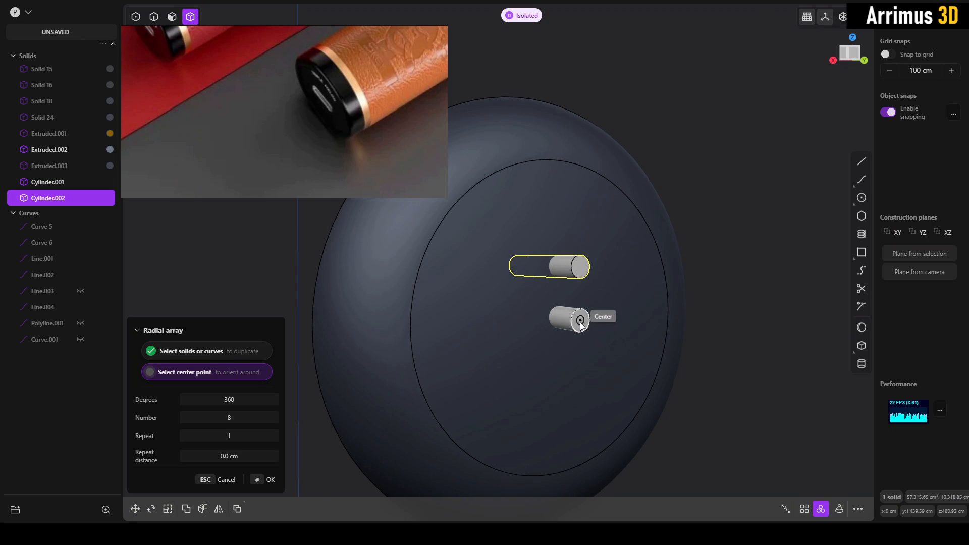
left_click(581, 325)
key("Return")
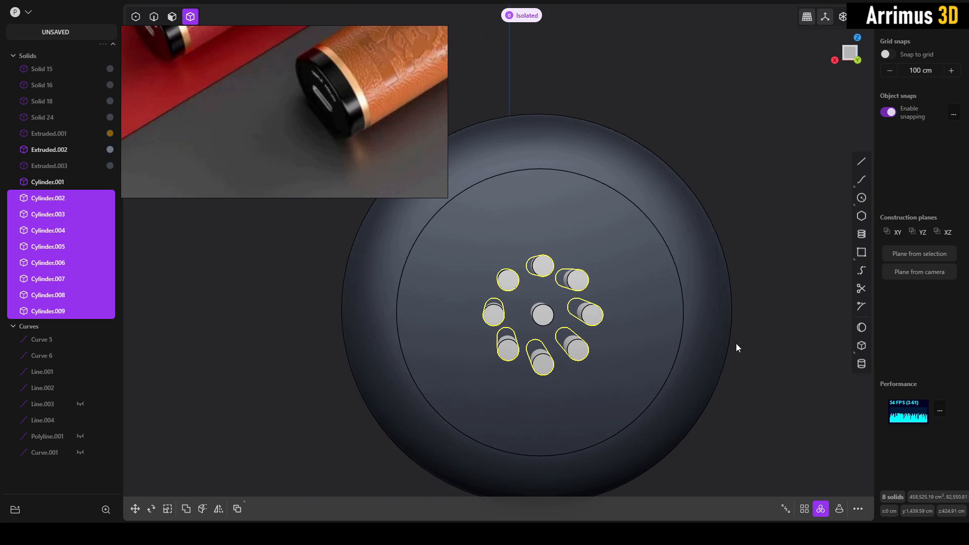
key("Escape")
- Duplicate the ring's top cylinder about 38 cm along X and 38 cm along Z, and radially array it as 8 around the centre cylinder
left_click(545, 269)
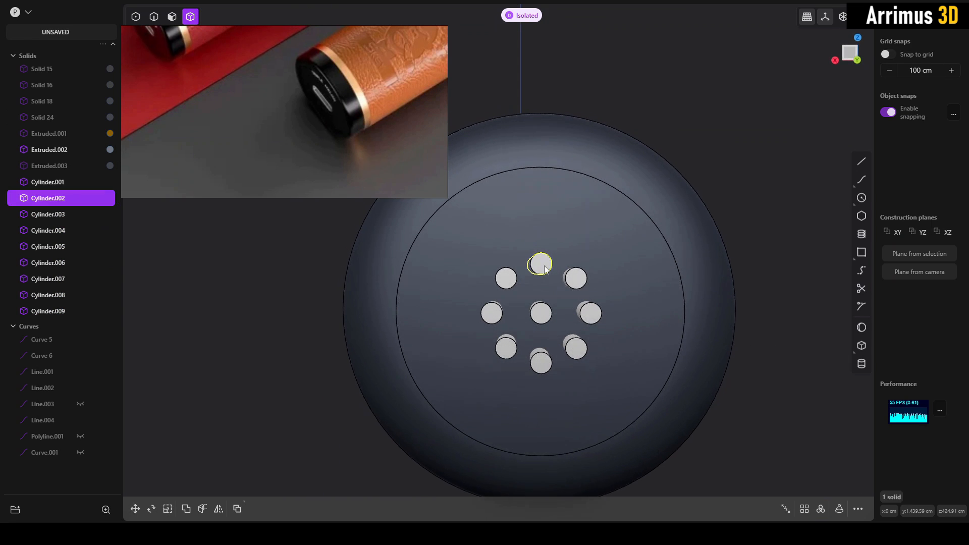
key("ctrl+d")
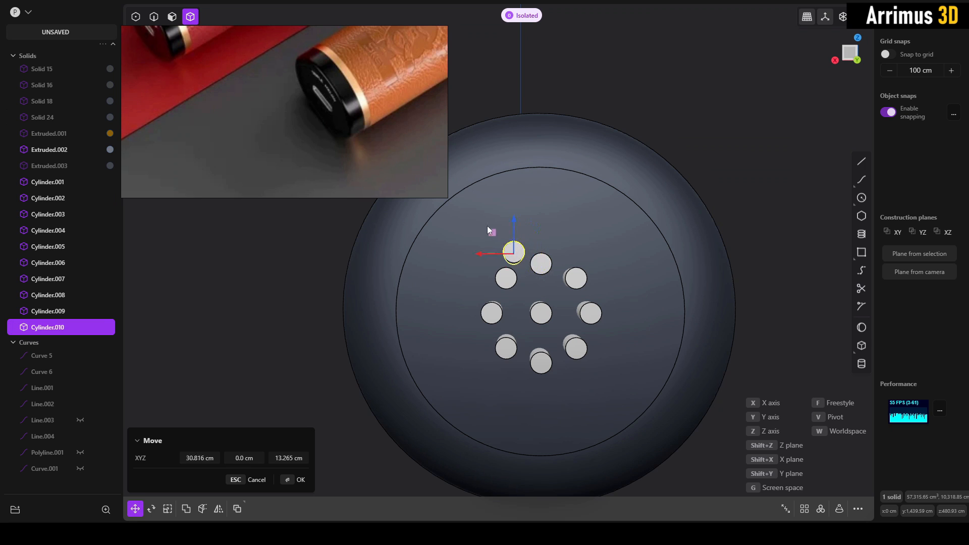
key("Return")
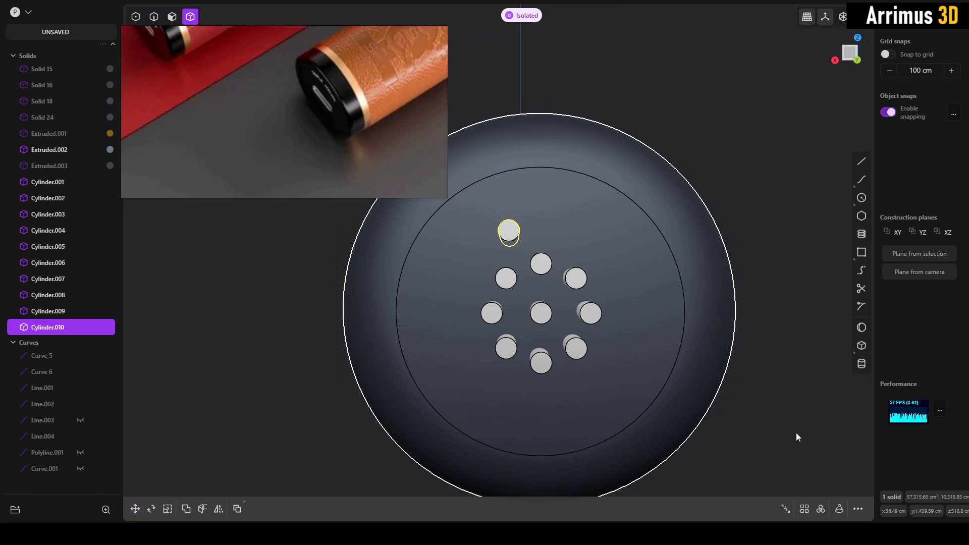
left_click(821, 509)
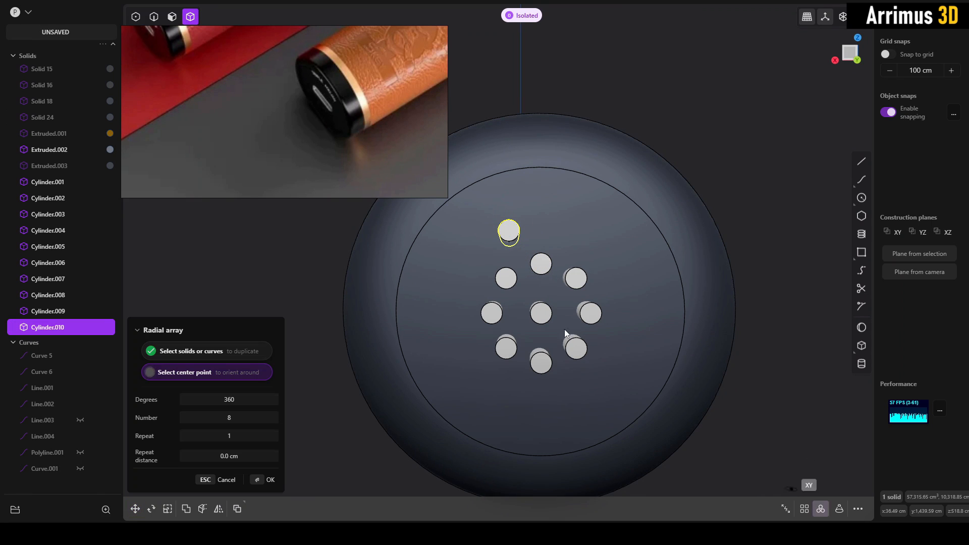
left_click(541, 314)
middle_click_drag(541, 317, 641, 298)
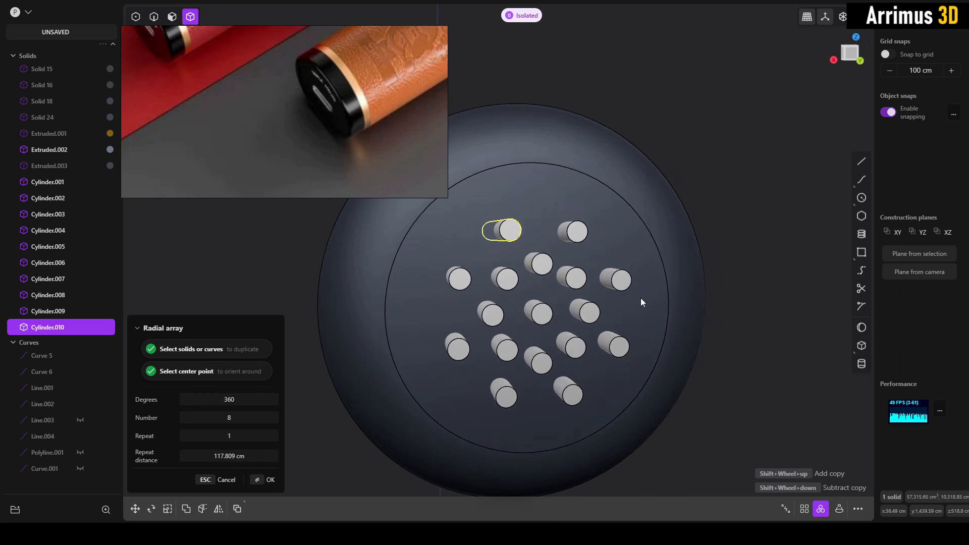
key("Return")
left_click(727, 297)
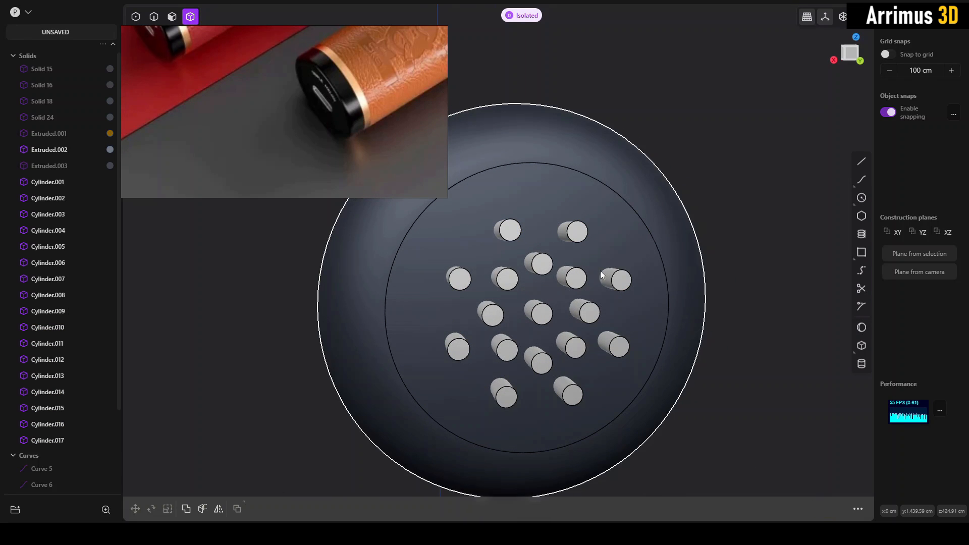
- Duplicate the inner ring's top cylinder about 89 cm up the Z axis and radially array it as 8 to form an outer ring
left_click(546, 267)
key("shift+d")
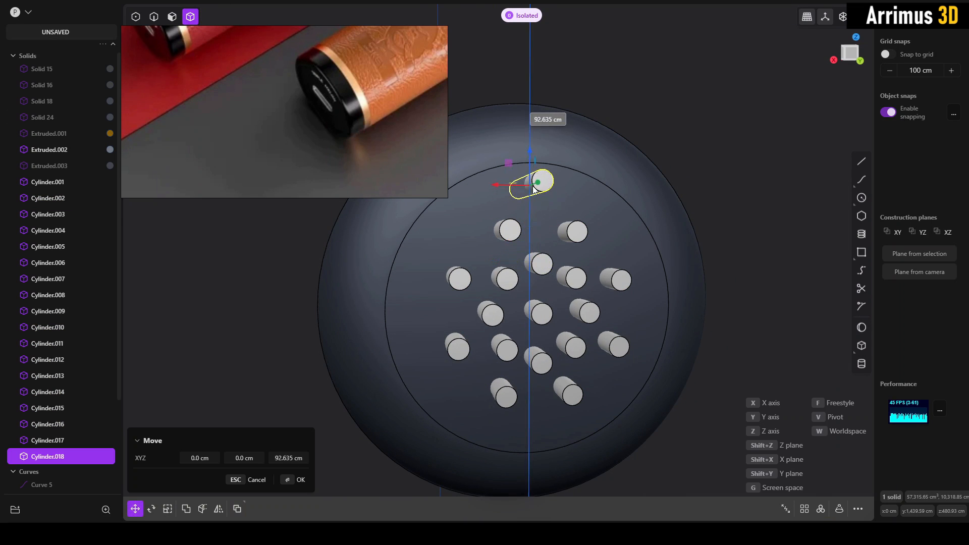
left_click(534, 190)
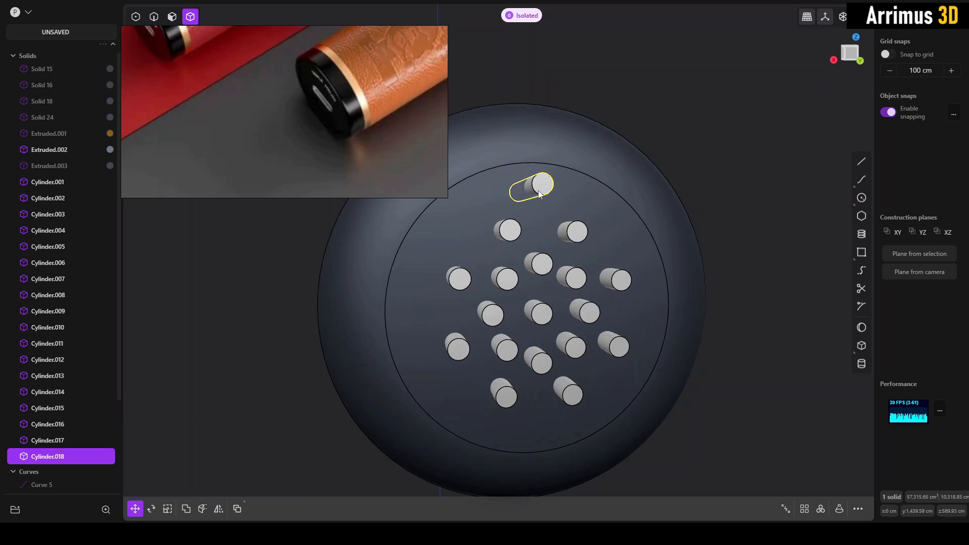
left_click(821, 509)
left_click(542, 314)
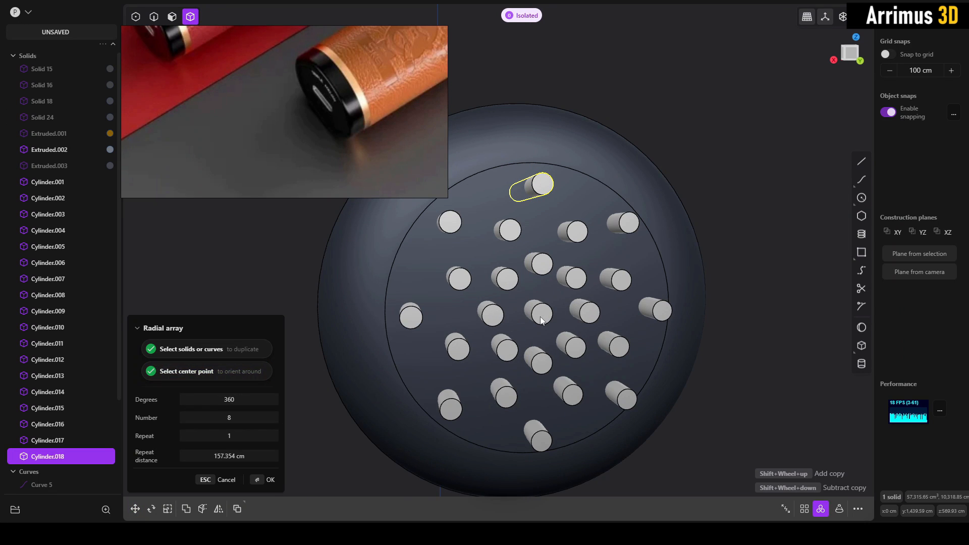
key("Return")
middle_click_drag(728, 293, 654, 273)
- Subtract all the patterned cylinders from the end cap with a Boolean difference to cut the circular hole pattern
left_click(510, 195)
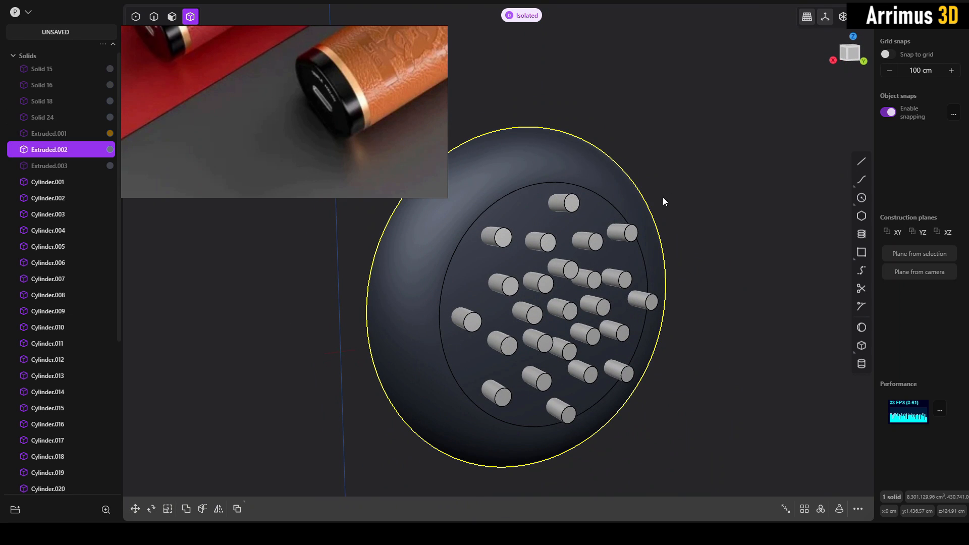
left_click_drag(531, 383, 450, 422)
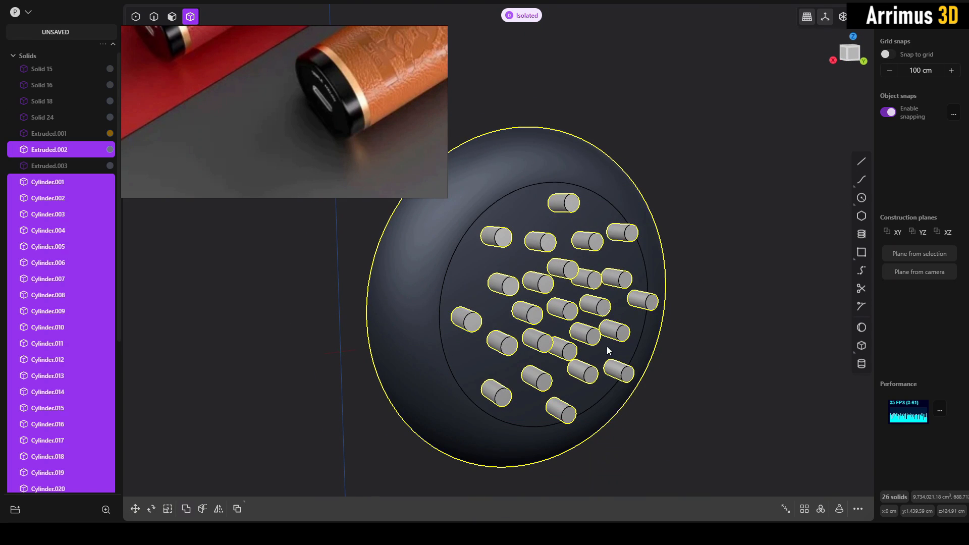
key("shift+minus")
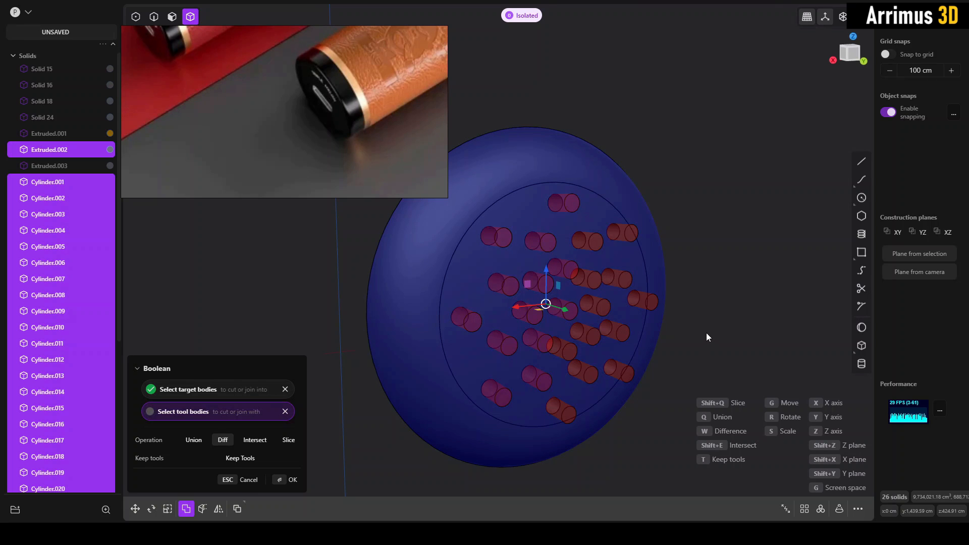
key("Return")
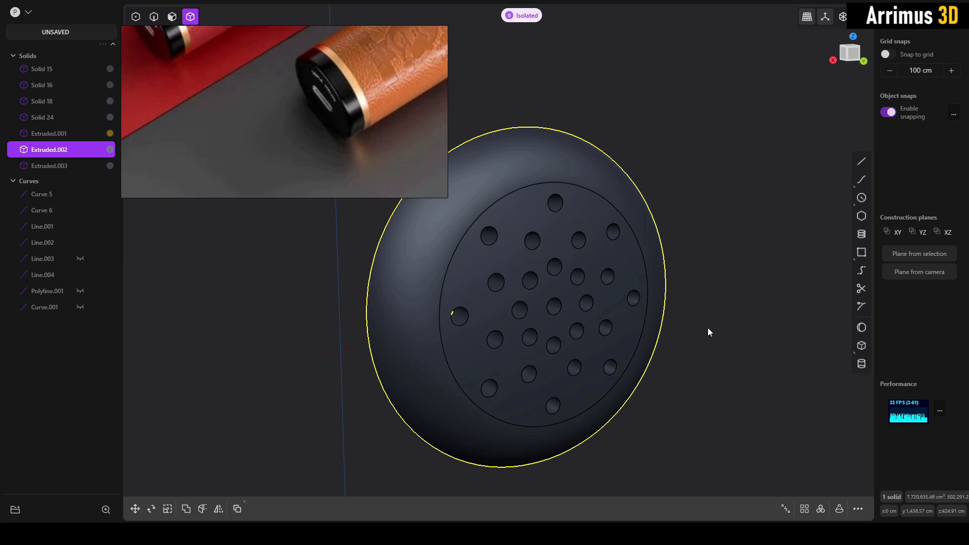
left_click(708, 330)
- Duplicate the circular edge around the end cap's perforated face as a separate curve, leaving the copy in place
middle_click_drag(630, 324, 557, 284)
key("2")
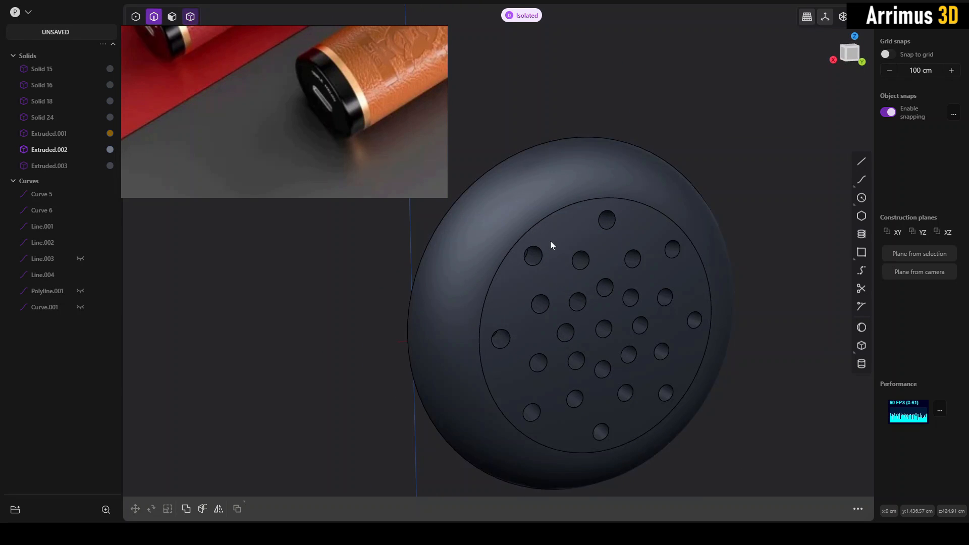
left_click(544, 222)
key("f")
mouse_move(648, 295)
middle_mouse_down()
mouse_move(662, 308)
mouse_move(643, 296)
middle_mouse_up()
key("Escape")
key("shift+d")
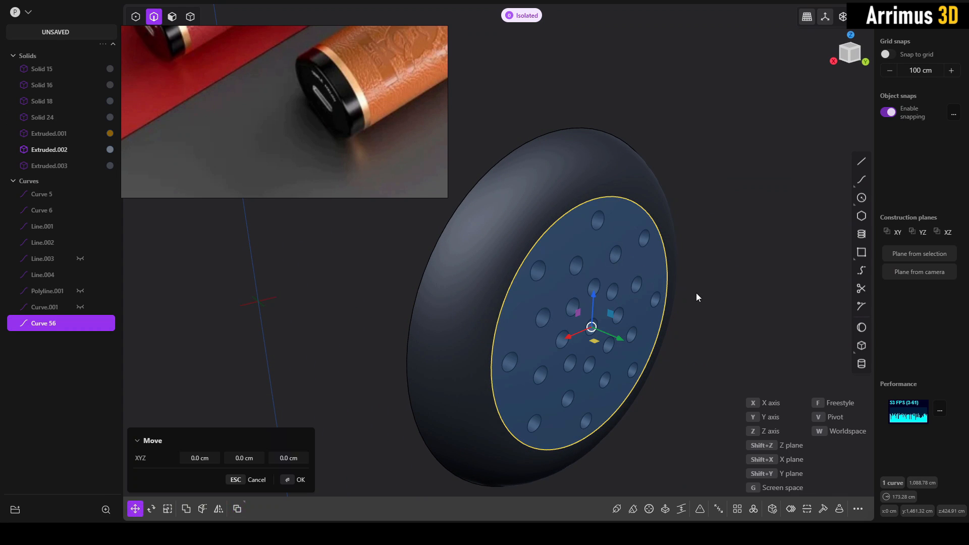
key("Escape")
key("Escape")
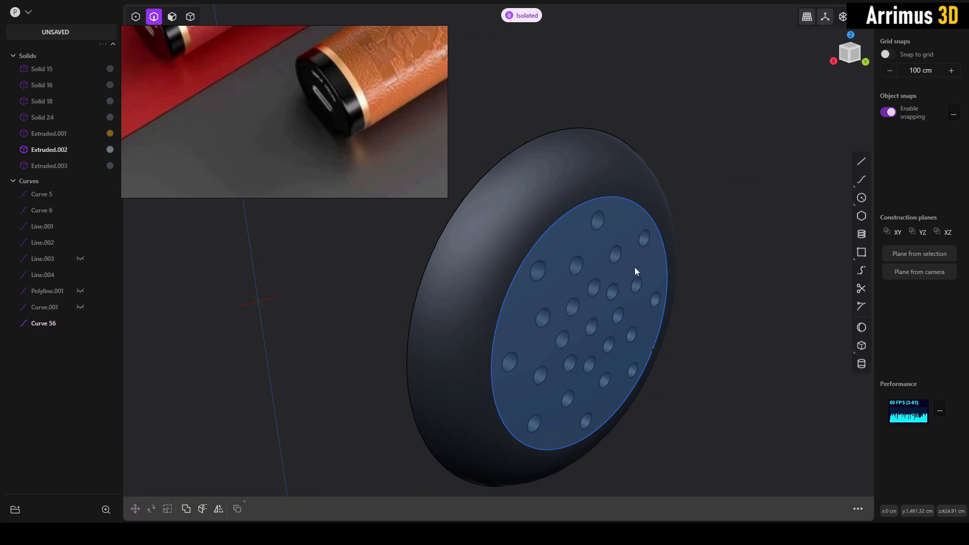
- Extrude the circular region inward through the end cap as a new body and delete the duplicated curve
key("3")
left_click(632, 265)
key("e")
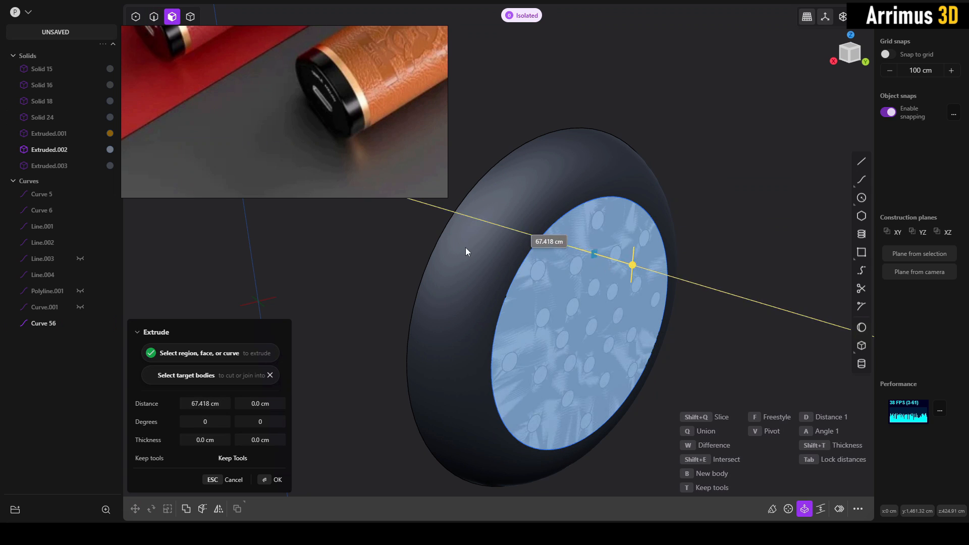
left_click(470, 249)
key("2")
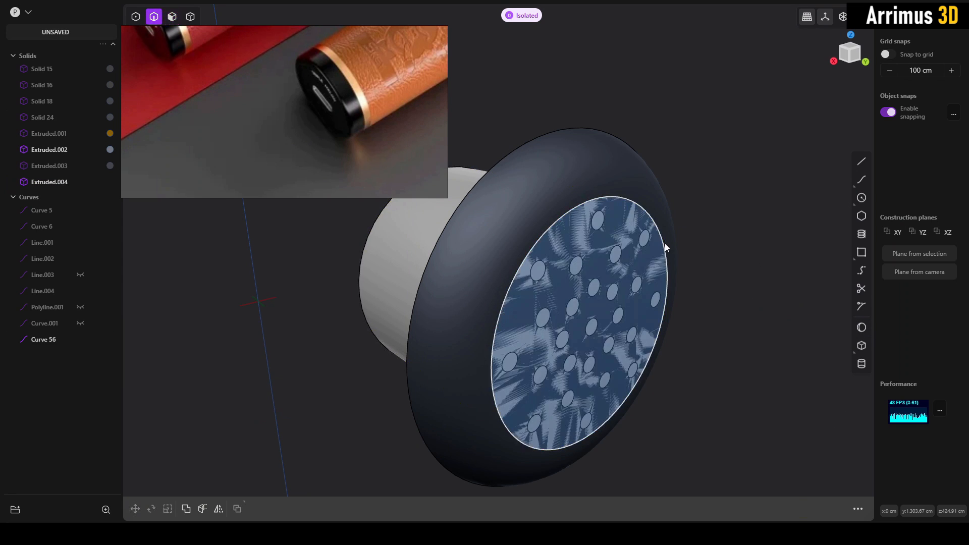
left_click(664, 243)
key("Delete")
- Offset the new body's outer end face inward so that it sits recessed behind the cap's perforated face
scroll(603, 307, "up", 3)
key("3")
left_click(613, 289)
key("d")
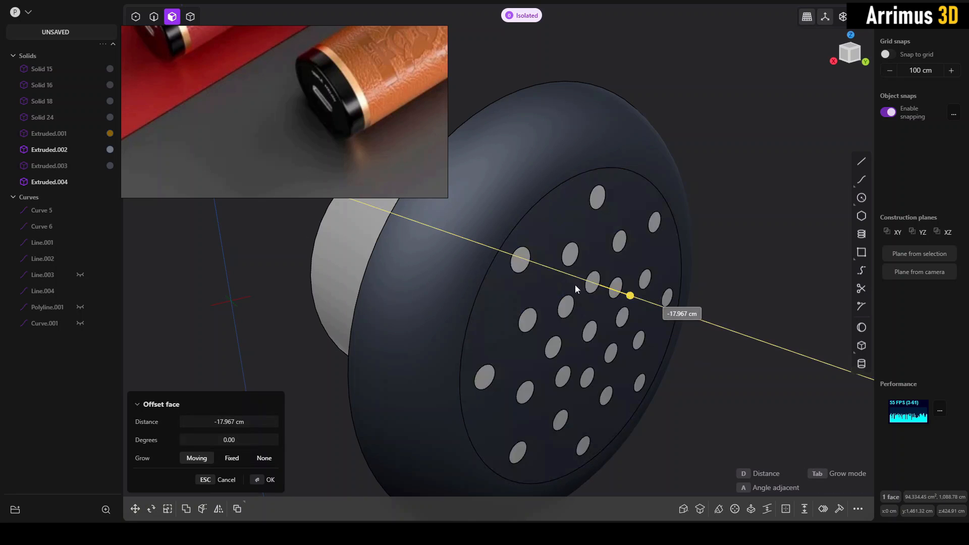
middle_click_drag(560, 283, 664, 292)
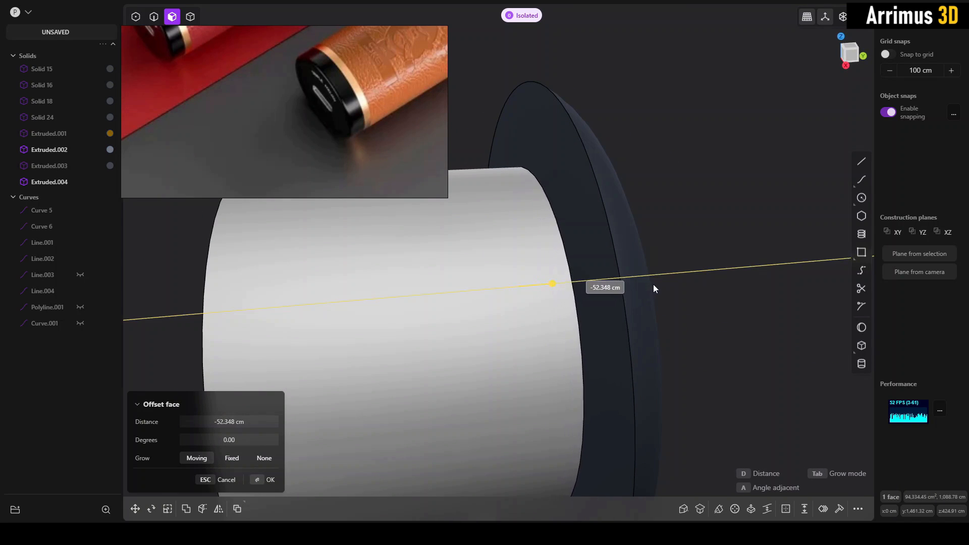
left_click(662, 281)
right_click(719, 279)
- Offset the new body's rear face about 264 cm inward and adjust it slightly further, leaving a thin disc behind the holes
scroll(706, 281, "down", 2)
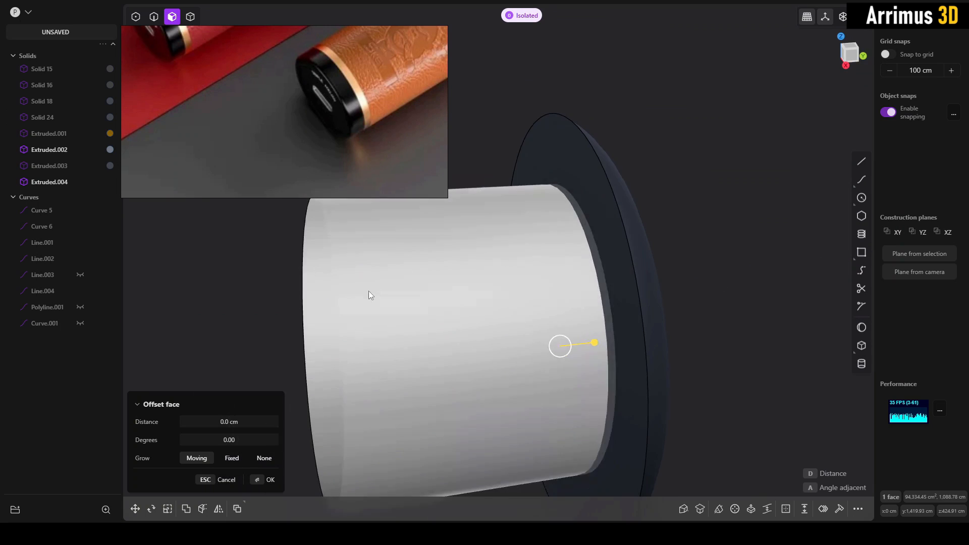
middle_click_drag(368, 295, 312, 284)
left_click(286, 298)
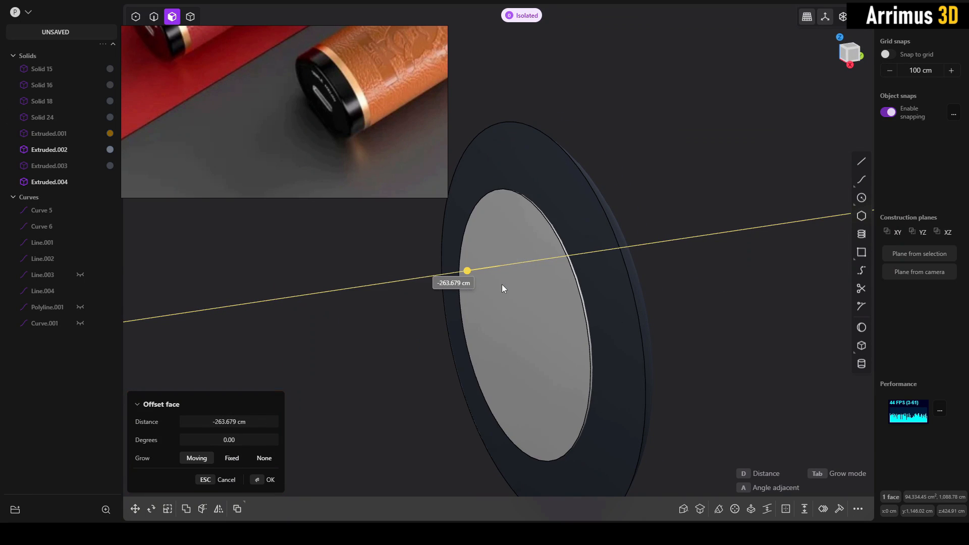
left_click(502, 285)
scroll(533, 284, "up", 2)
right_click(530, 279)
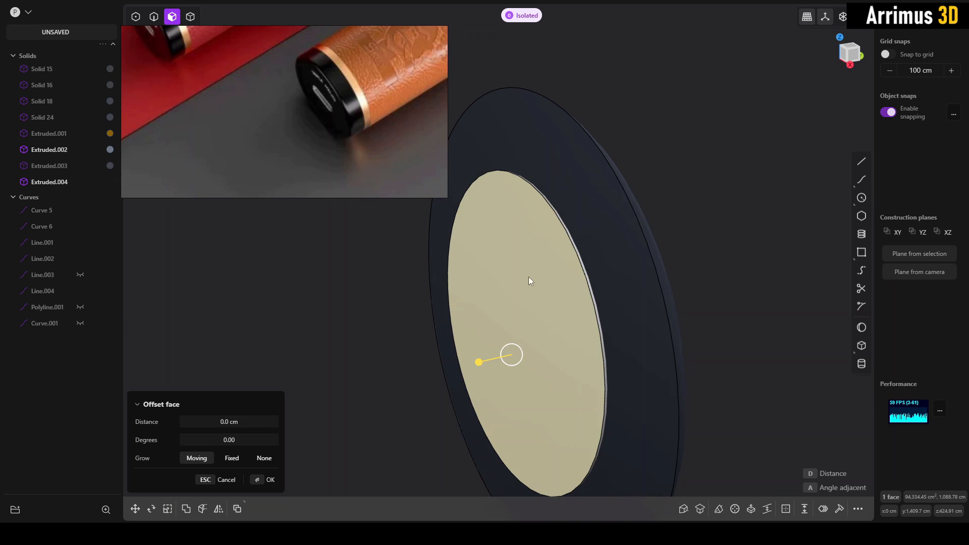
key("d")
left_click(576, 279)
right_click(576, 278)
left_click(695, 252)
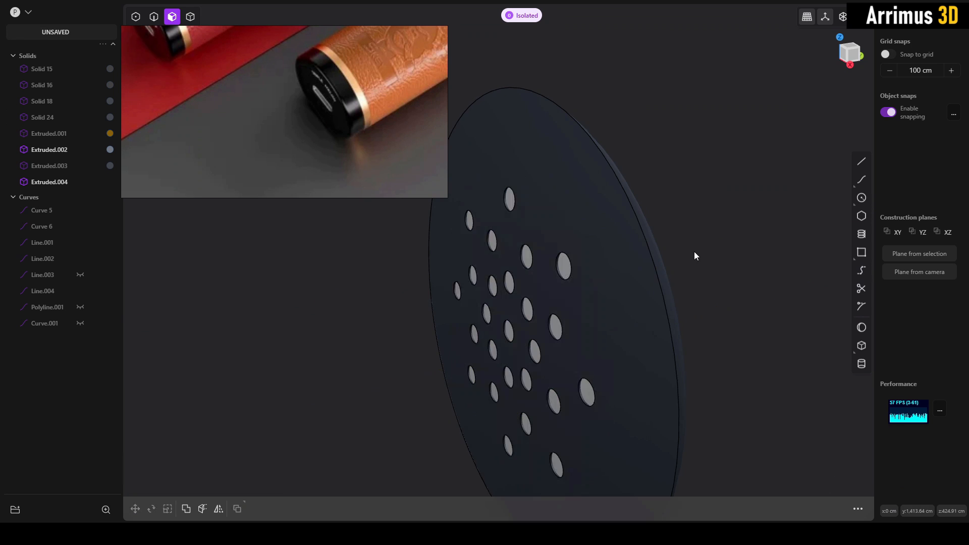
- Assign the thin disc behind the holes a black material with RGB 0, 0, 0
key("4")
left_click(567, 266)
key("m")
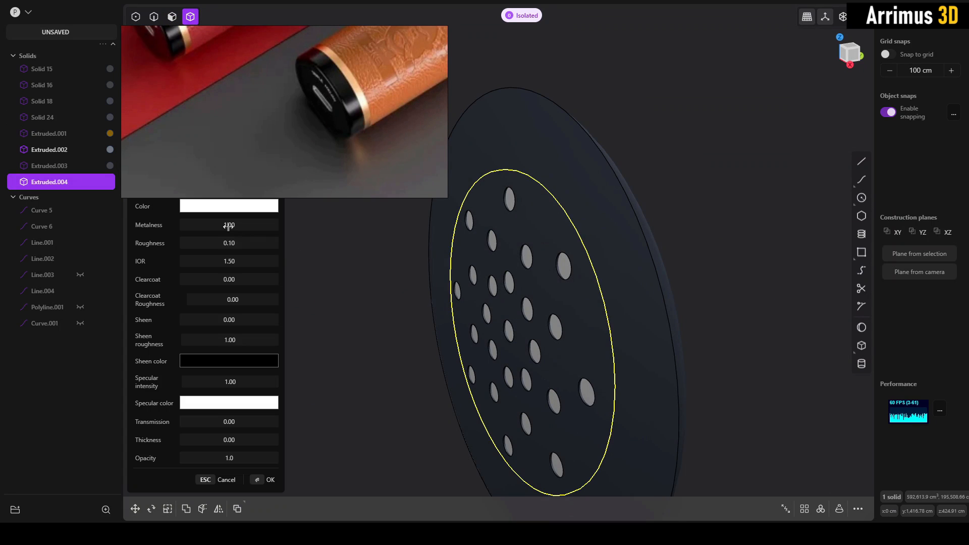
left_click(221, 207)
left_click_drag(160, 276, 141, 303)
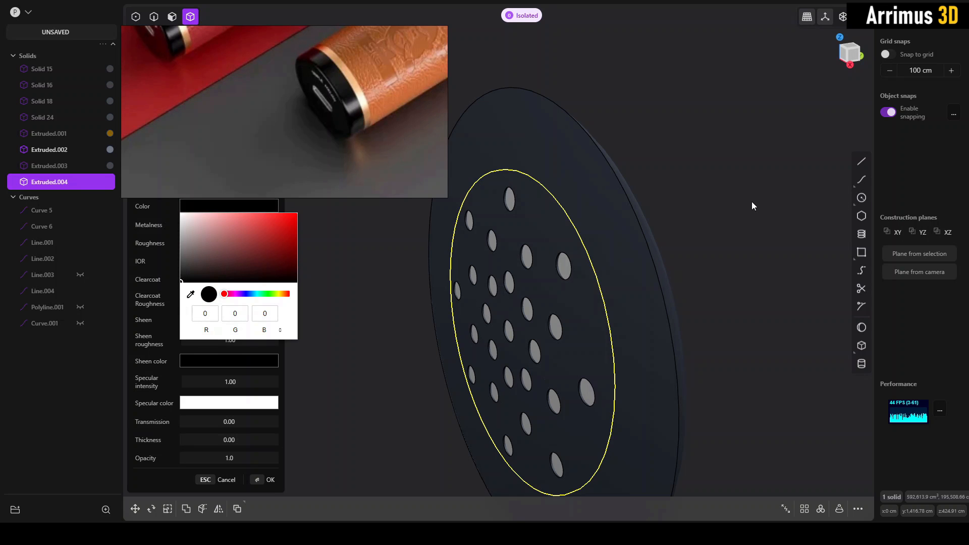
right_click(752, 202)
- Inspect the perforated end cap, bring back the hidden bodies, and review the whole vape model
left_click(744, 220)
middle_click_drag(743, 220, 573, 251)
left_click(519, 205)
scroll(572, 249, "down", 2)
left_click(722, 188)
middle_click_drag(722, 188, 642, 283)
scroll(640, 280, "down", 4)
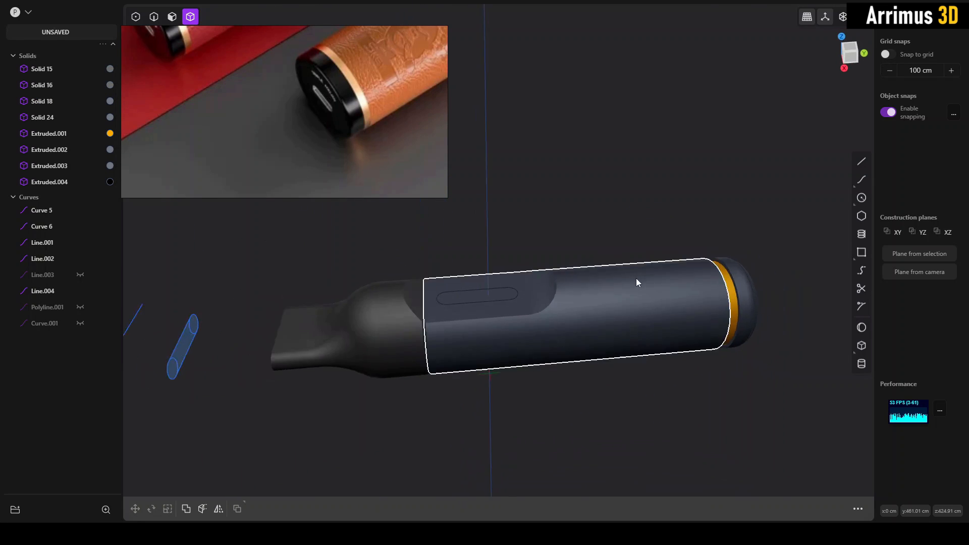
middle_click_drag(602, 238, 602, 260)
- Browse the vape reference images and examine their mouthpieces, body bands and knurled metal ring for further detail ideas
scroll(331, 114, "down", 9)
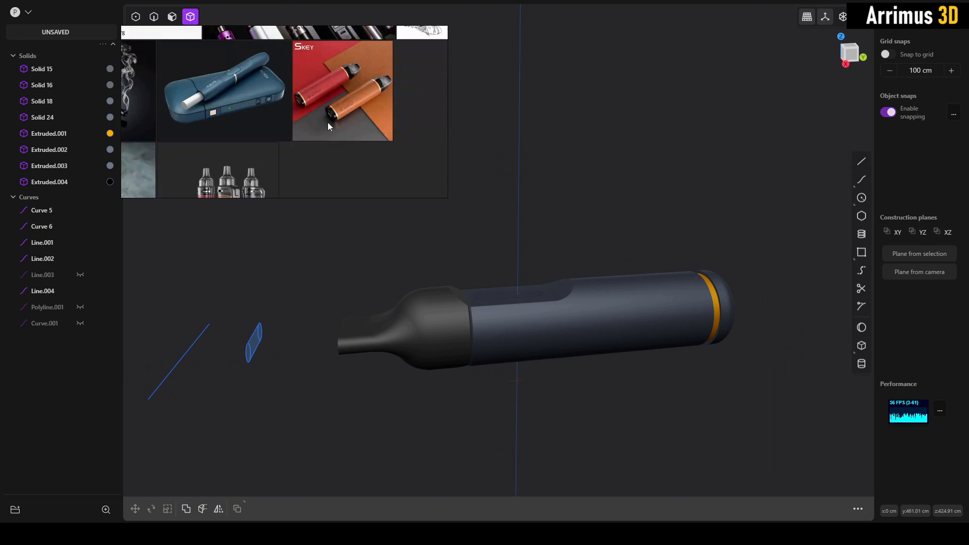
middle_click_drag(328, 122, 379, 124)
scroll(305, 112, "up", 5)
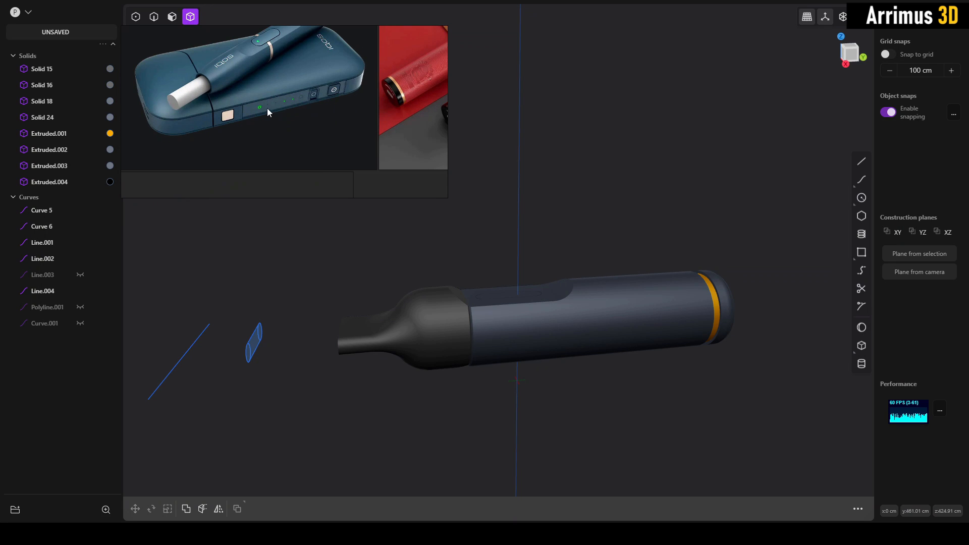
scroll(267, 108, "down", 6)
scroll(313, 123, "up", 2)
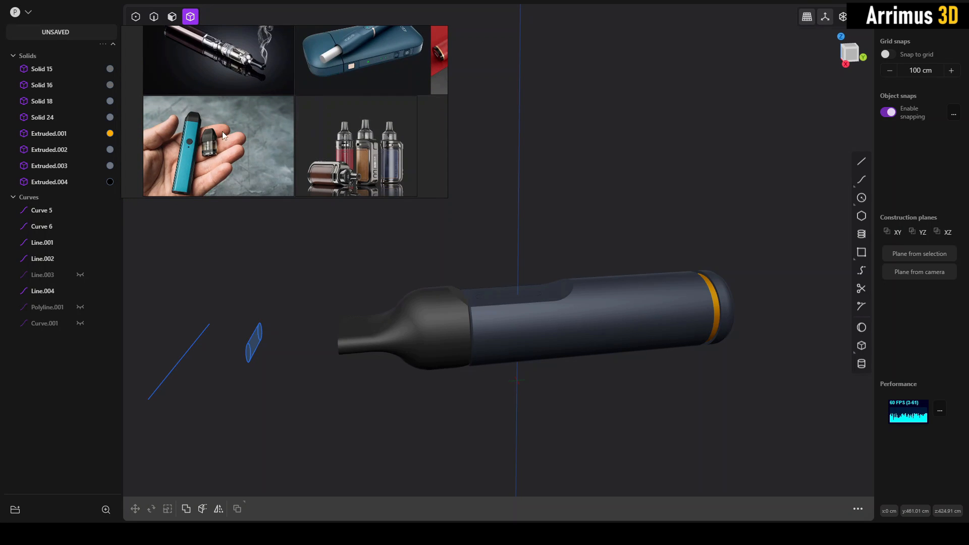
scroll(223, 135, "up", 4)
scroll(498, 236, "up", 2)
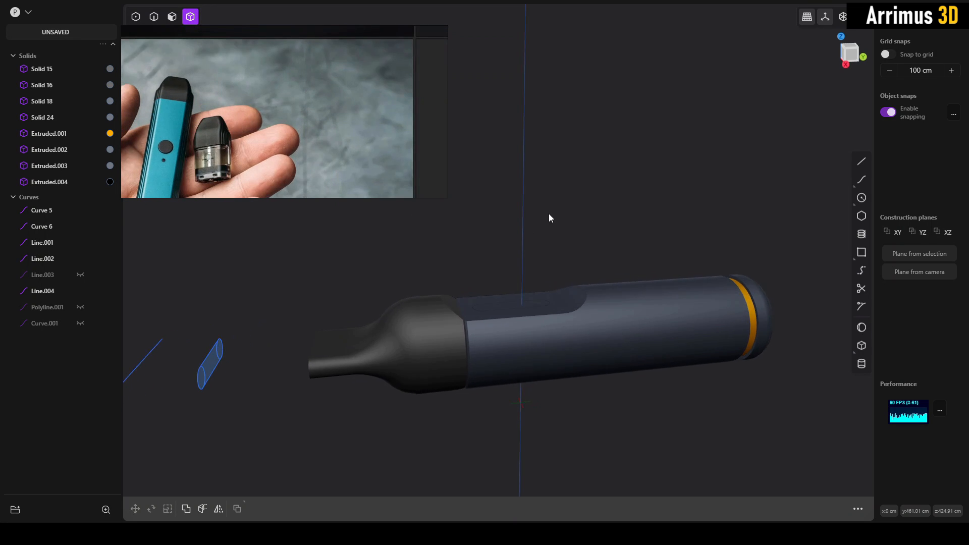
middle_click_drag(549, 213, 504, 239)
scroll(319, 121, "down", 7)
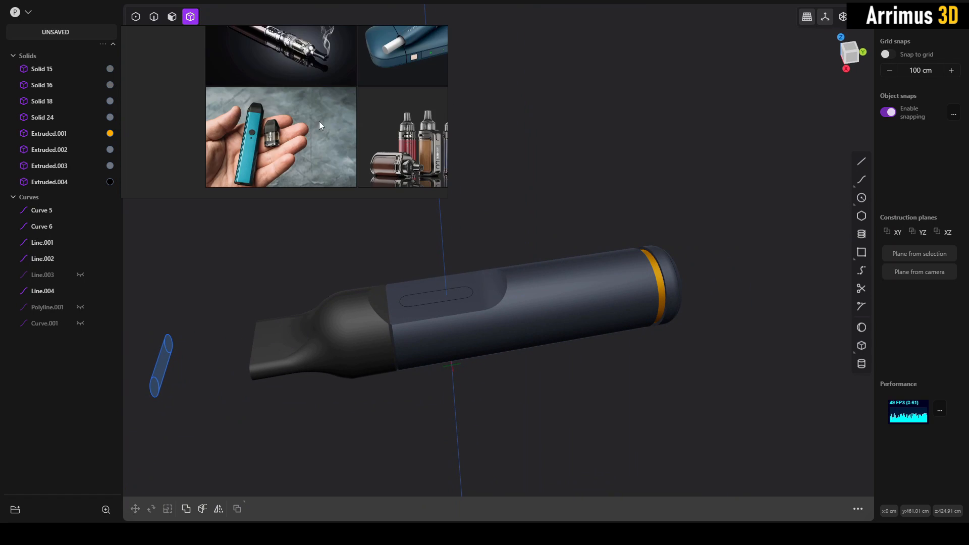
middle_click_drag(344, 76, 272, 140)
scroll(235, 107, "up", 5)
middle_click_drag(235, 108, 306, 129)
scroll(301, 102, "up", 3)
scroll(301, 100, "down", 2)
middle_click_drag(309, 96, 282, 147)
scroll(282, 148, "down", 1)
middle_click_drag(432, 142, 362, 126)
scroll(364, 135, "up", 3)
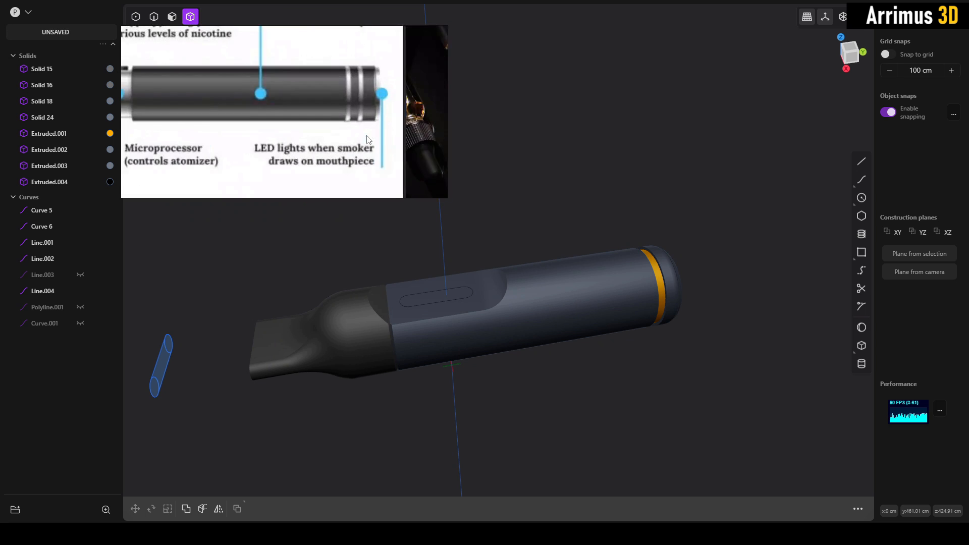
scroll(365, 135, "down", 2)
middle_click_drag(423, 128, 246, 103)
scroll(246, 103, "down", 3)
middle_click_drag(191, 164, 314, 46)
scroll(240, 61, "up", 8)
middle_click_drag(230, 86, 228, 108)
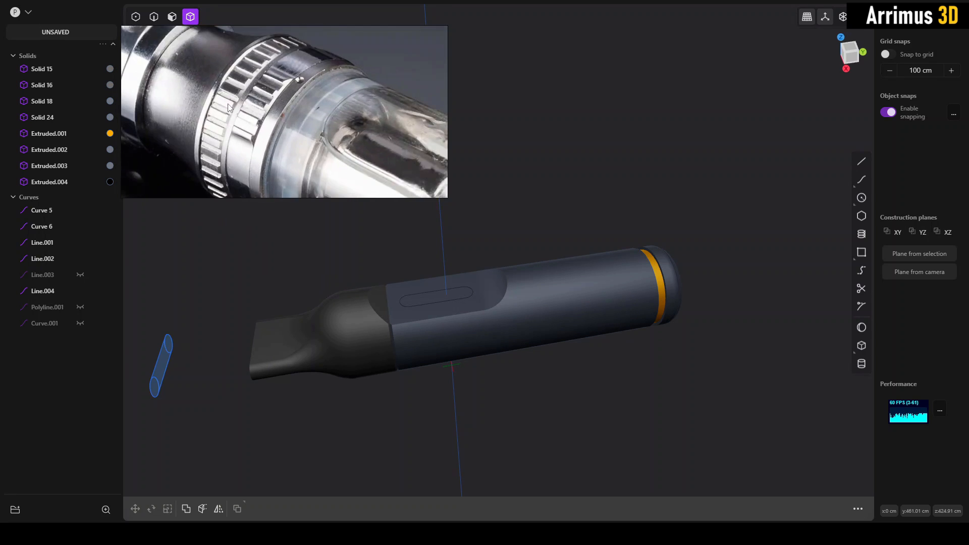
left_click(661, 280)
key("slash")
middle_click_drag(664, 272, 580, 229)
left_click(753, 194)
middle_click_drag(638, 161, 619, 112)
key("2")
left_click(559, 117)
key("b")
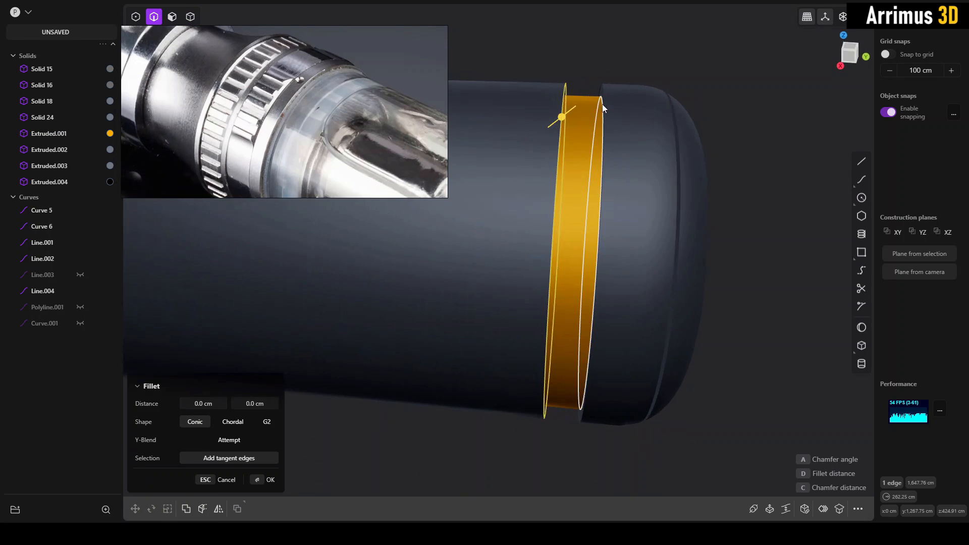
key("Escape")
- Isolate the gold ring, chamfer both of its outer edges, and exit isolation
key("4")
left_click(584, 121)
key("slash")
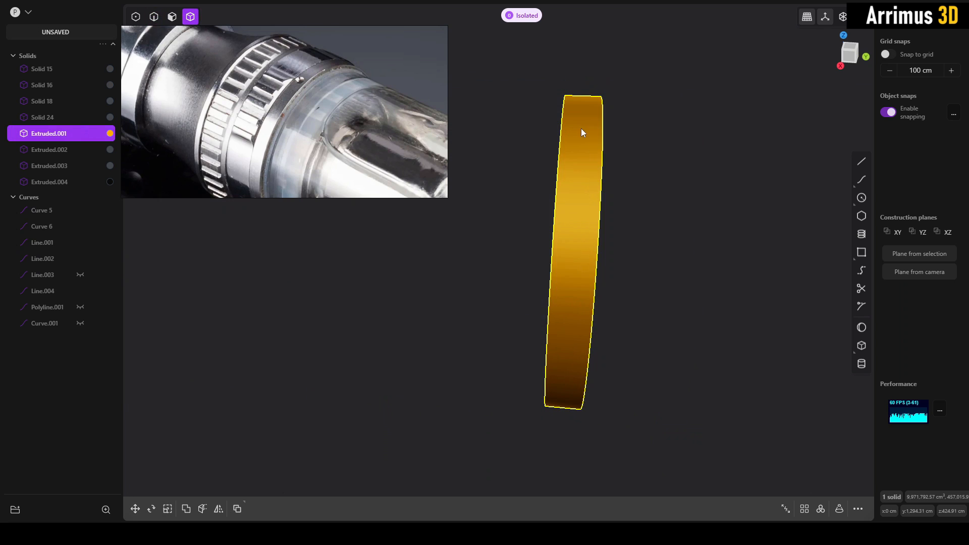
key("2")
left_click(567, 130)
key("b")
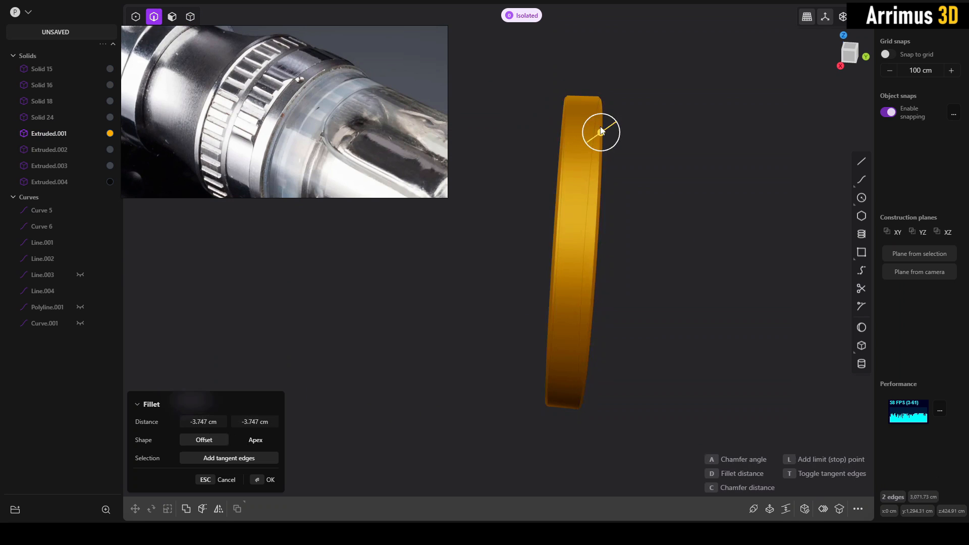
key("Return")
key("slash")
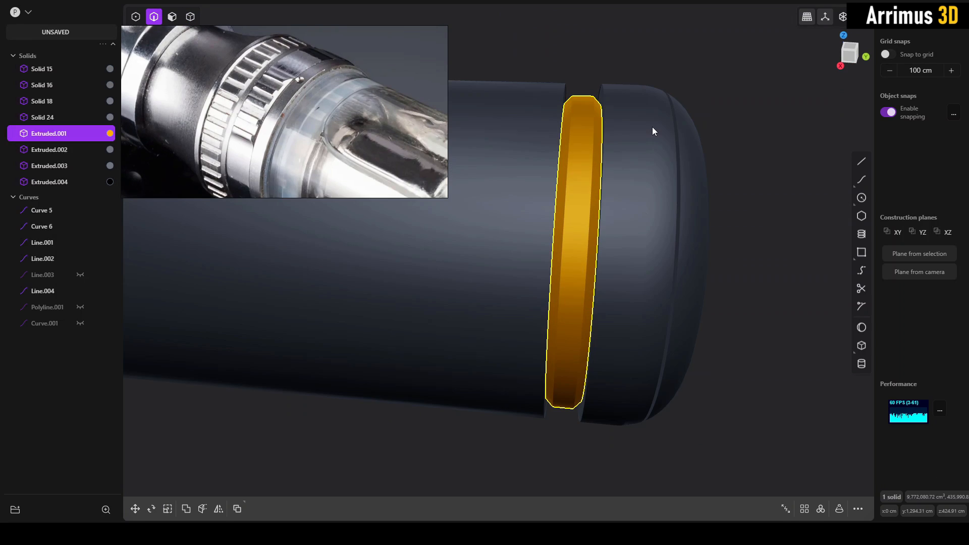
- Chamfer the main body's and end cap's edges on both sides of the gold ring by about 27 cm
key("4")
middle_click_drag(741, 96, 630, 93)
key("2")
left_click(579, 108)
key("b")
left_click(615, 85)
left_click_drag(615, 86, 628, 80)
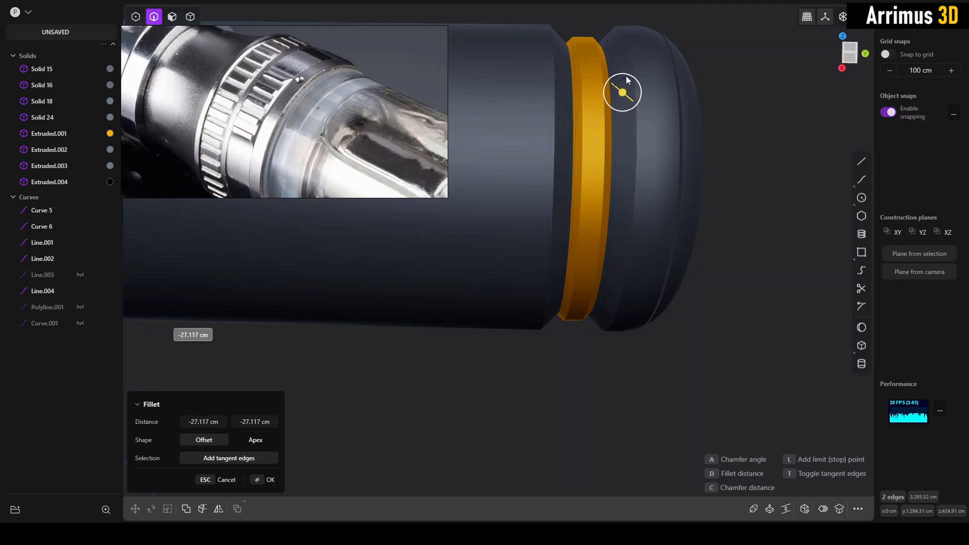
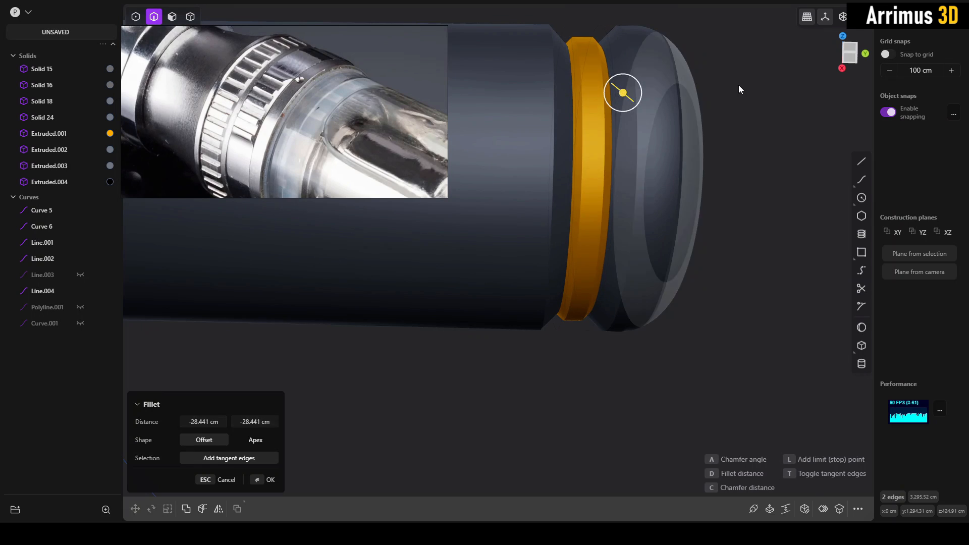
- Undo the chamfers on the gold ring and on the main body's and end cap's adjoining edges
key("Return")
middle_click_drag(722, 120, 582, 260)
key("ctrl+z")
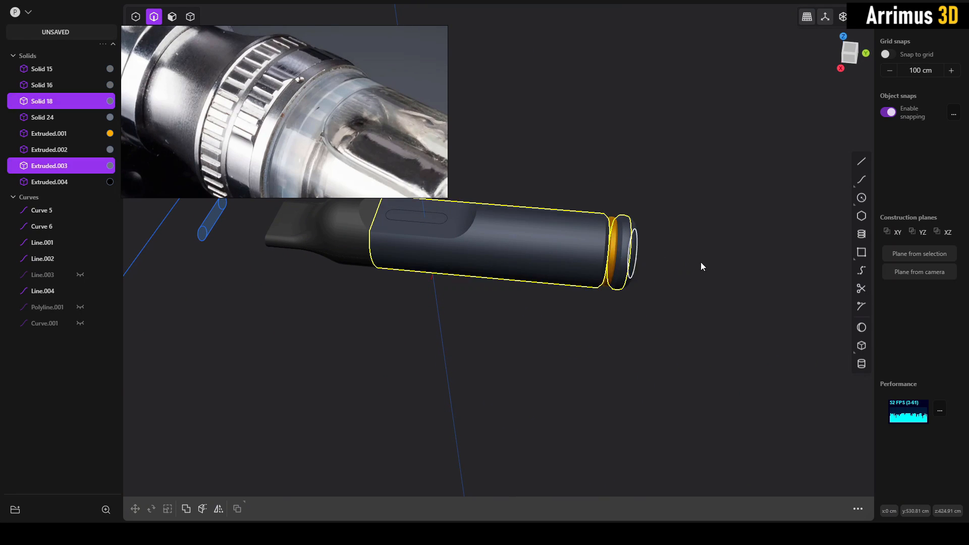
key("b")
key("Escape")
scroll(679, 251, "up", 5)
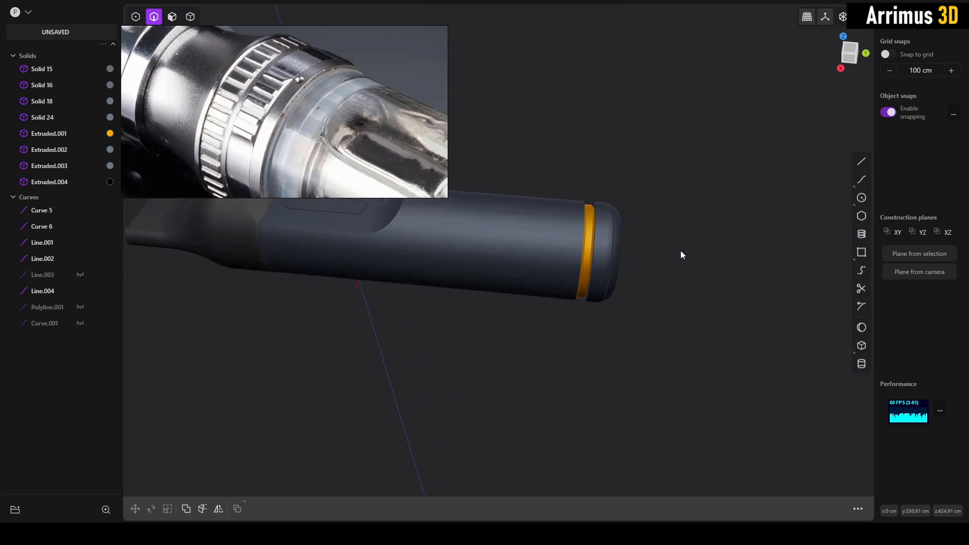
key("ctrl+z")
key("slash")
key("b")
key("Escape")
key("slash")
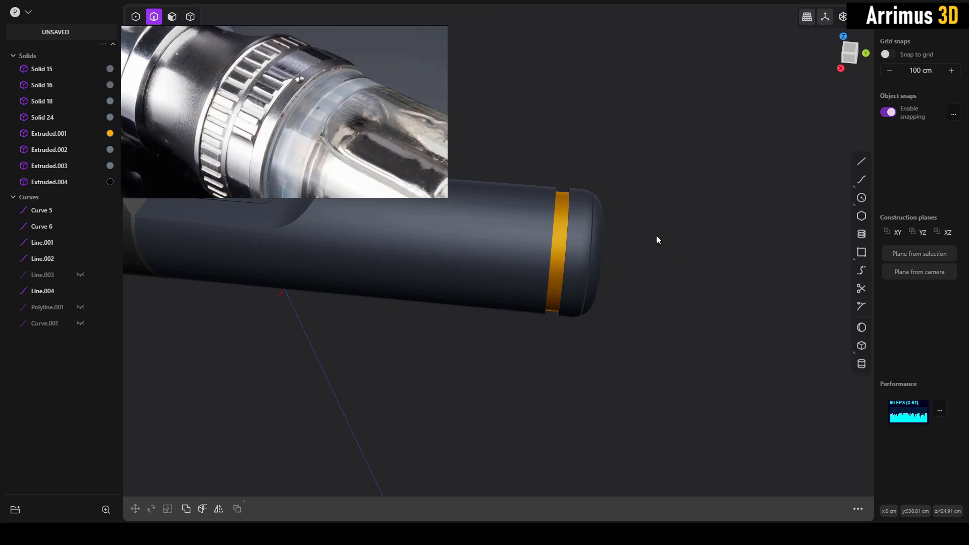
- Isolate the gold ring and turn it so its flat circular face is in view
left_click(574, 230)
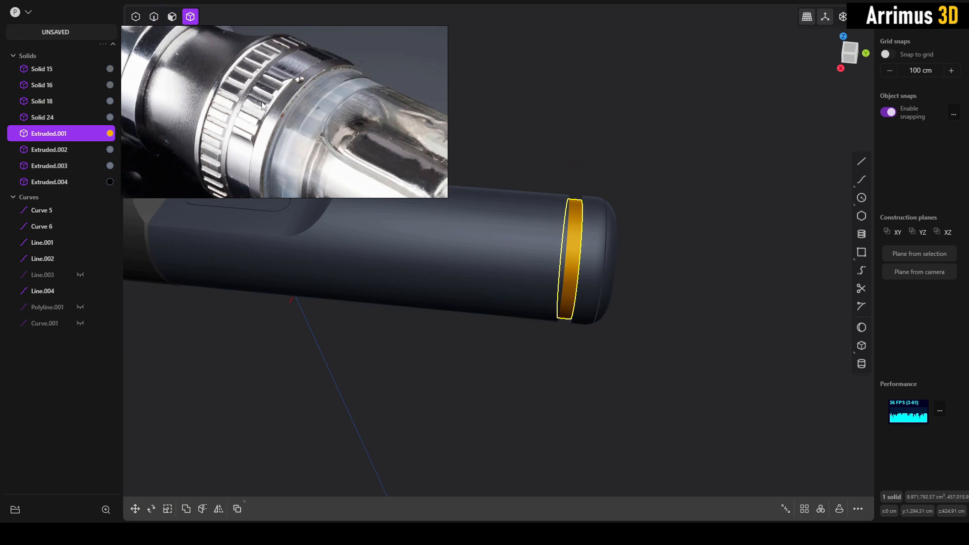
scroll(515, 194, "up", 4)
middle_click_drag(599, 219, 534, 201)
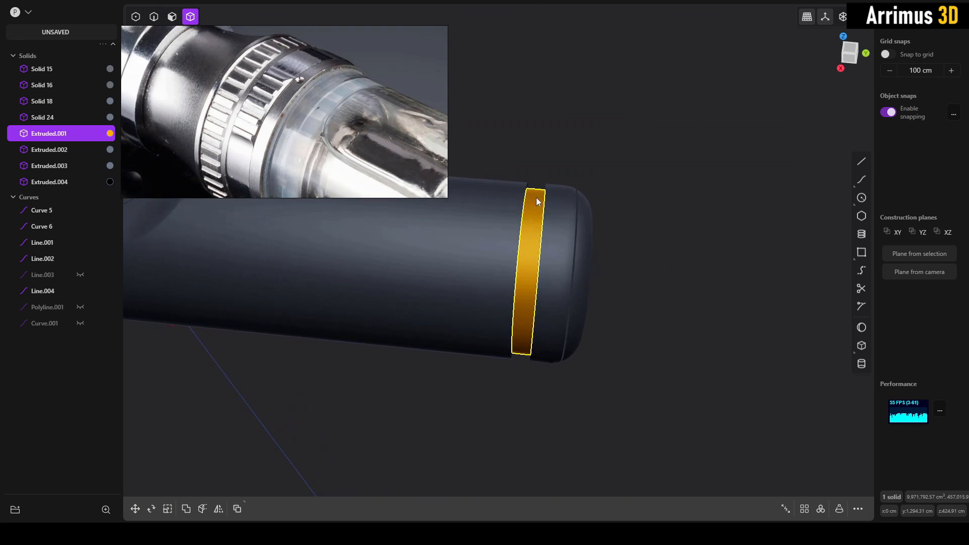
key("slash")
middle_click_drag(594, 194, 611, 177)
left_click(610, 177)
middle_click_drag(518, 161, 572, 223)
scroll(549, 182, "up", 5)
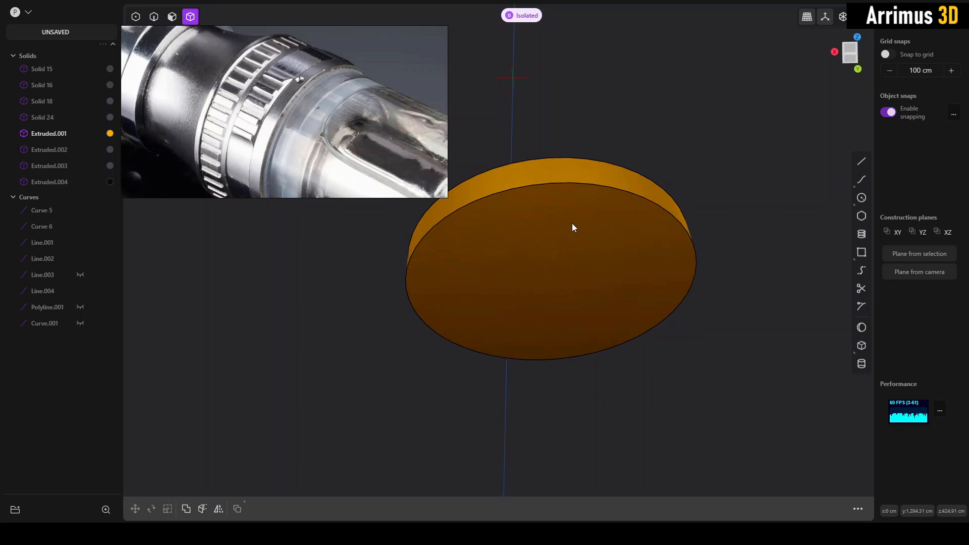
- In back view, add a box about 34.9 cm square and 1 cm high, centred on the uppermost point of the gold ring's circular edge
left_click(861, 346)
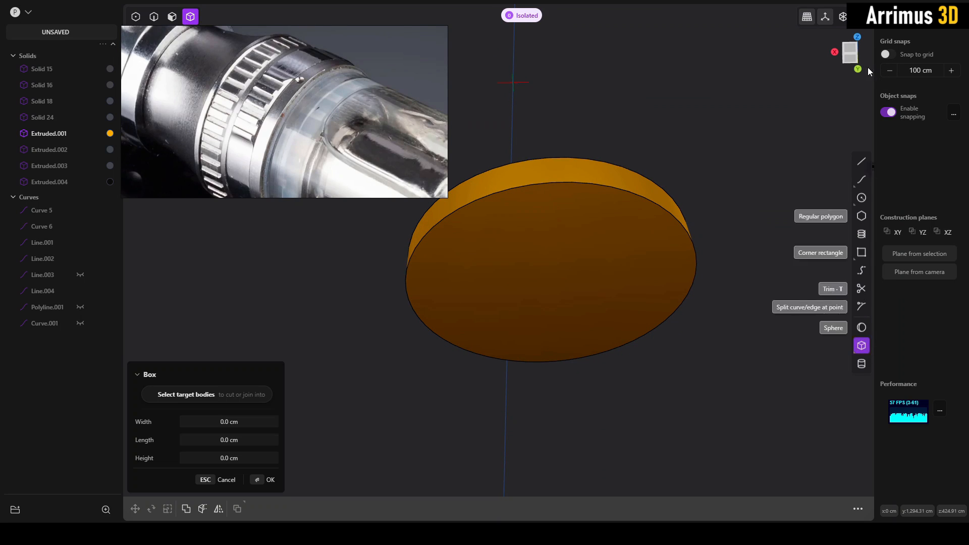
left_click(853, 63)
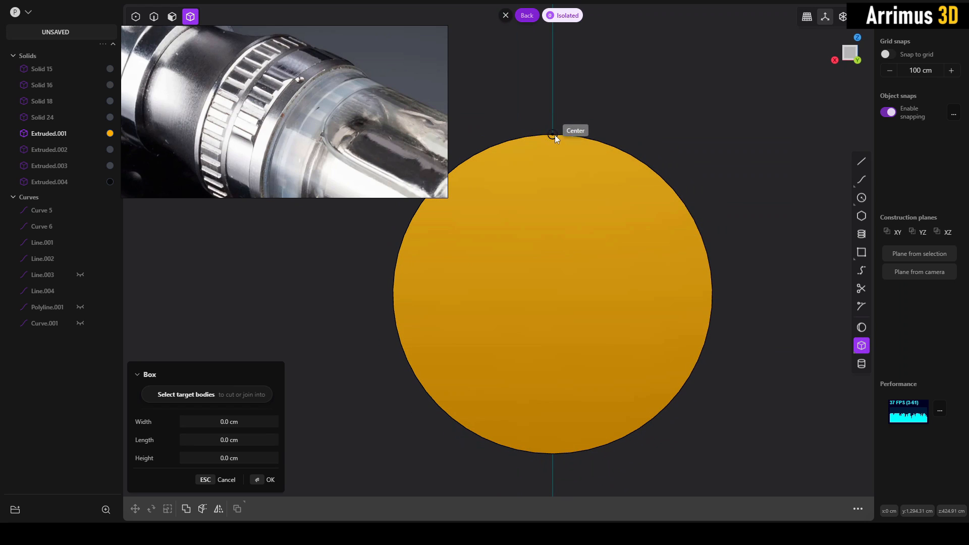
left_click(554, 134)
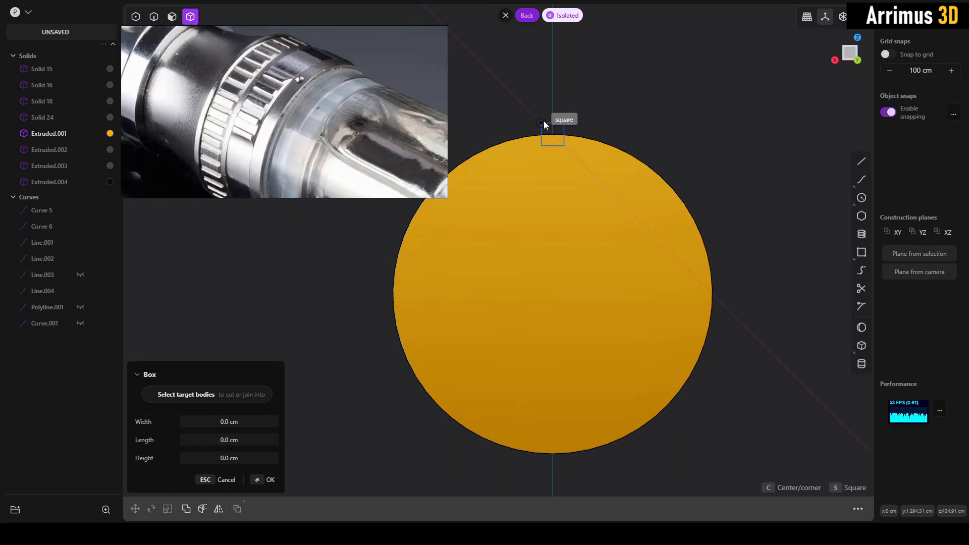
left_click(544, 123)
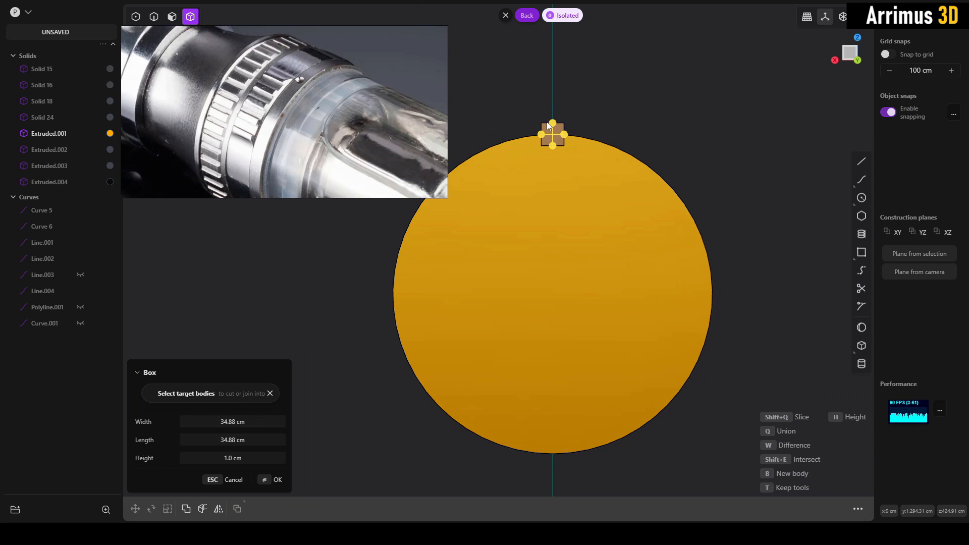
key("Return")
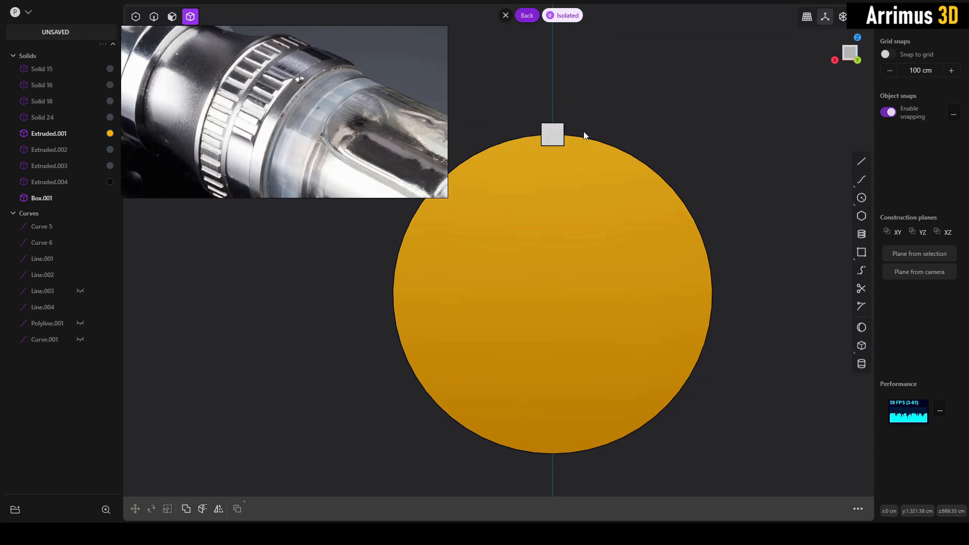
middle_click_drag(584, 133, 621, 148)
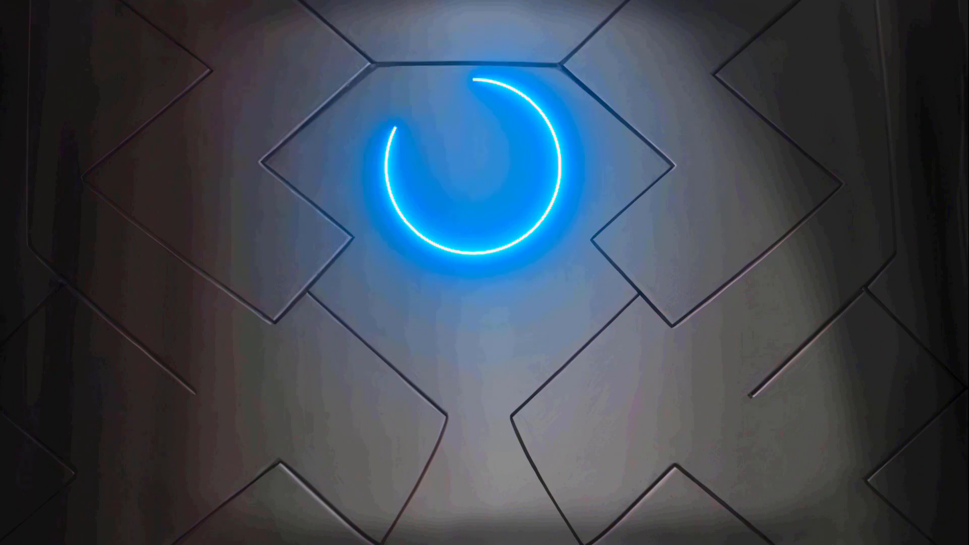